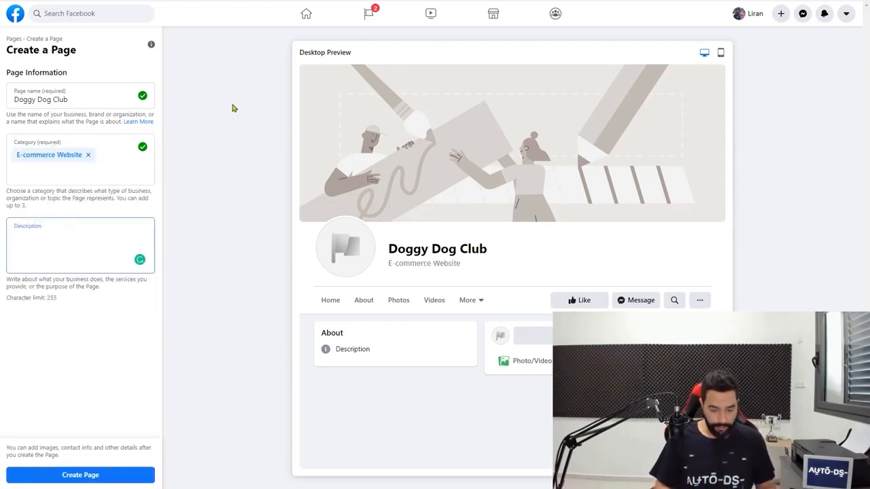
# Enter "Your one-stop shop for all dog-lovers!" as the page description and create the page
pyautogui.write('Your one s')
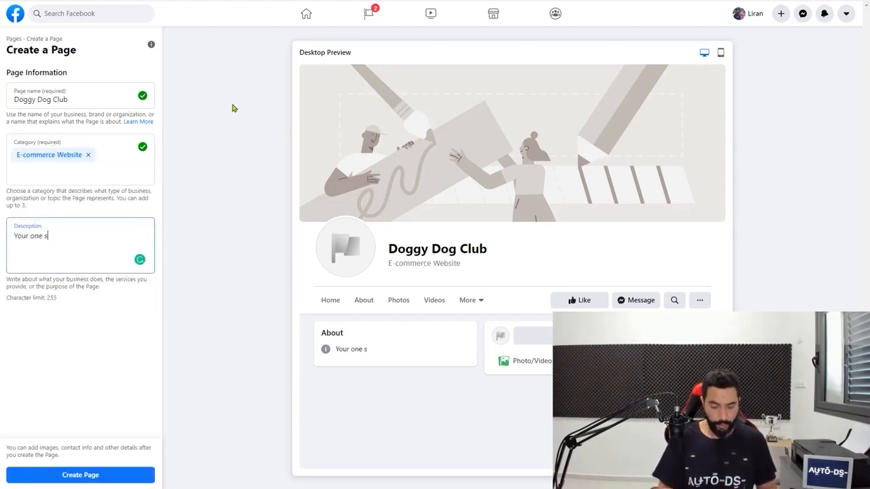
pyautogui.write('top shop for all dog')
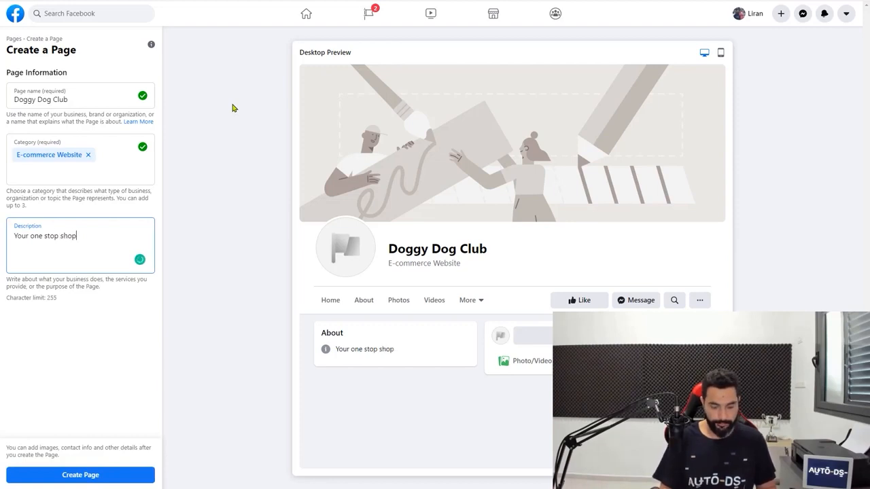
pyautogui.write('-lovers!')
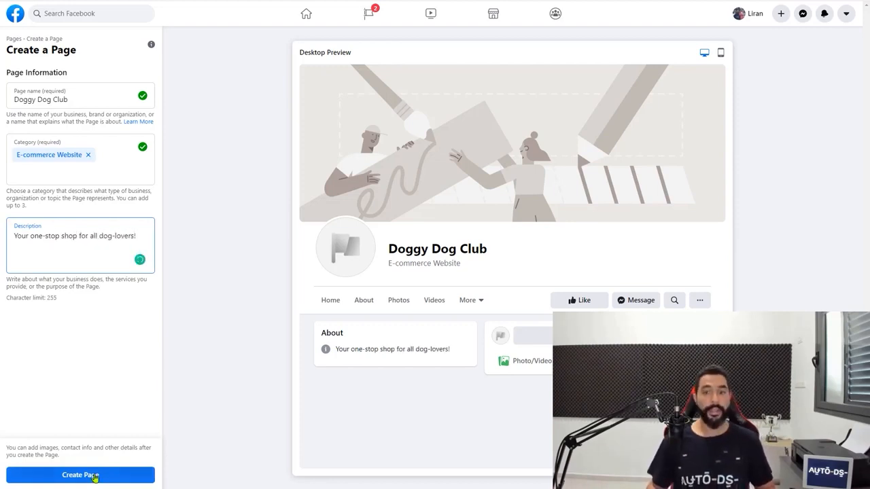
pyautogui.click(94, 475)
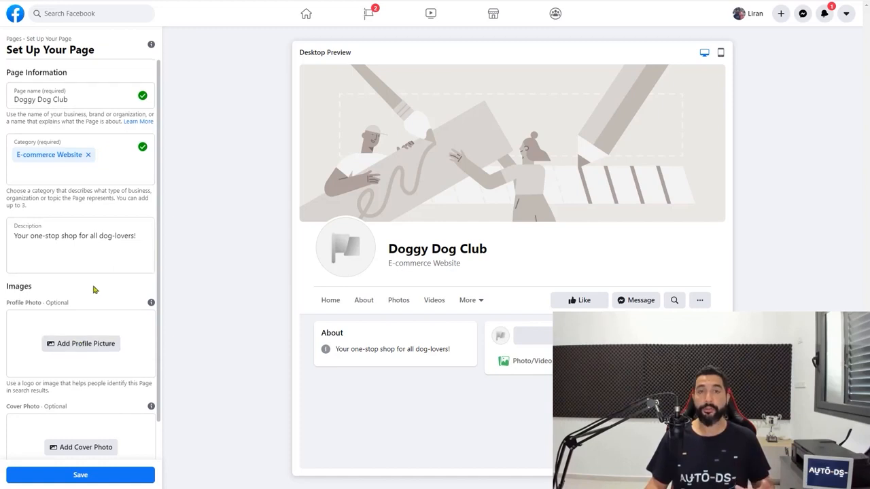
# Add facebook_profile_image.png from the downloaded logo files as the page's profile photo
pyautogui.scroll(-1, 97, 299)
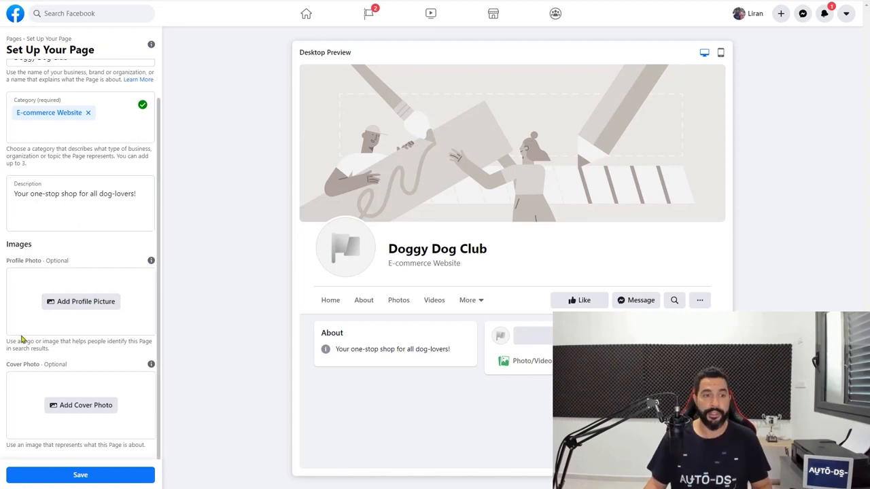
pyautogui.click(86, 303)
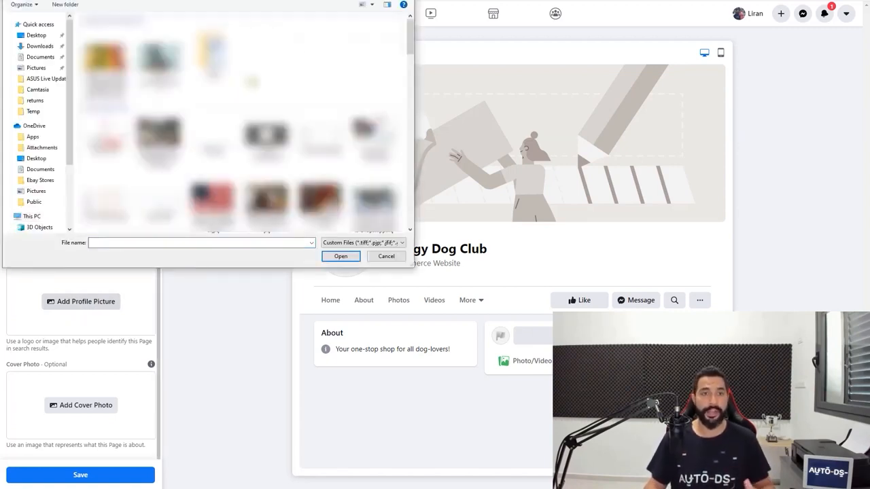
pyautogui.scroll(-5, 215, 123)
pyautogui.doubleClick(265, 97)
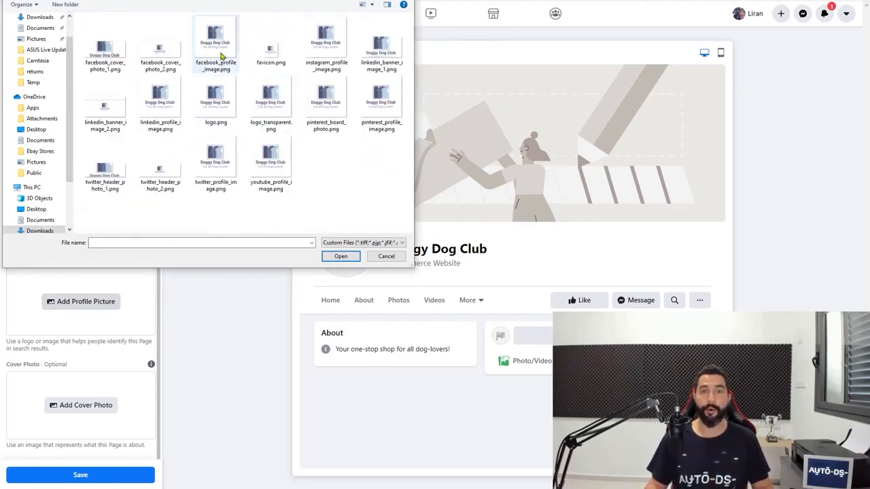
pyautogui.click(221, 57)
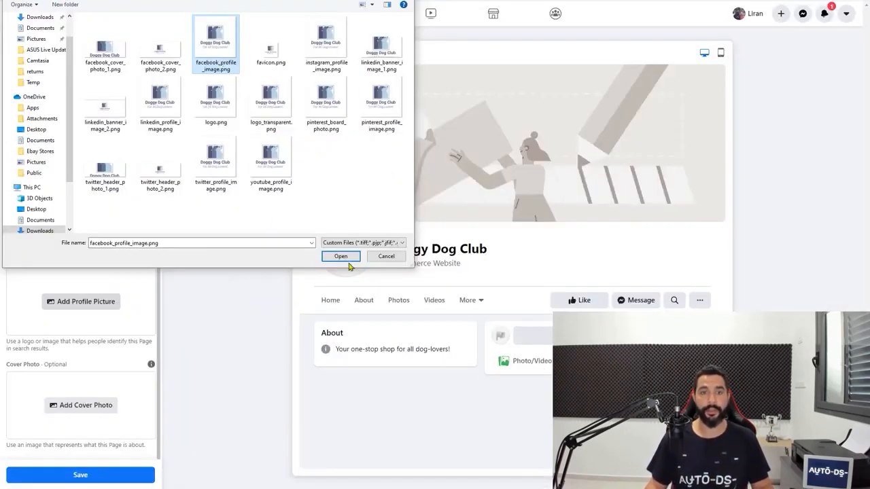
pyautogui.click(339, 257)
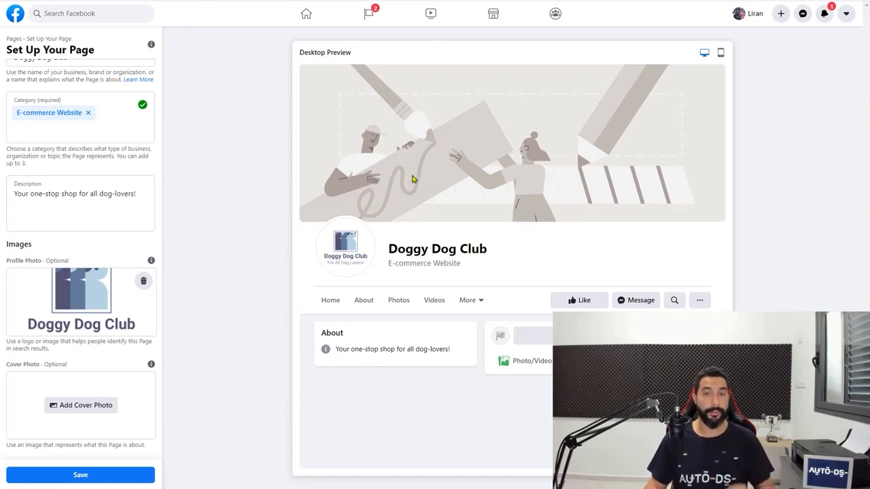
# Add the photo of puppies in a basket as the cover photo, reposition it to show their heads fully, and save the page
pyautogui.click(73, 406)
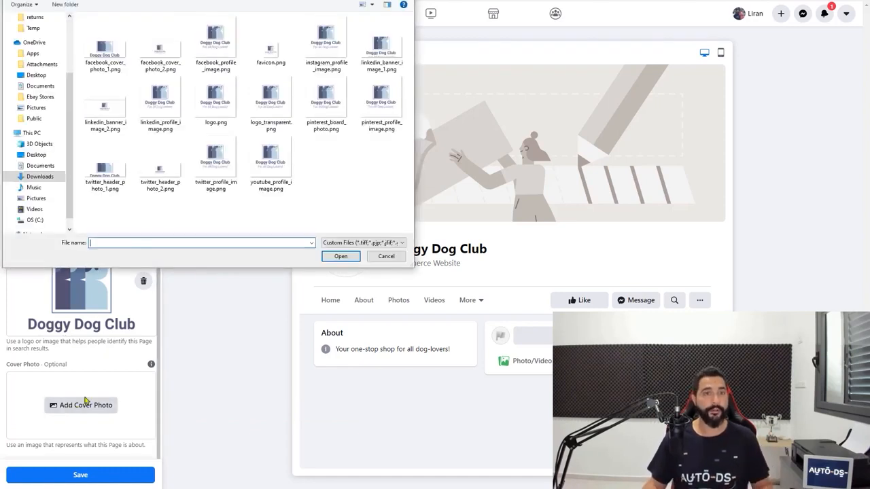
pyautogui.click(41, 176)
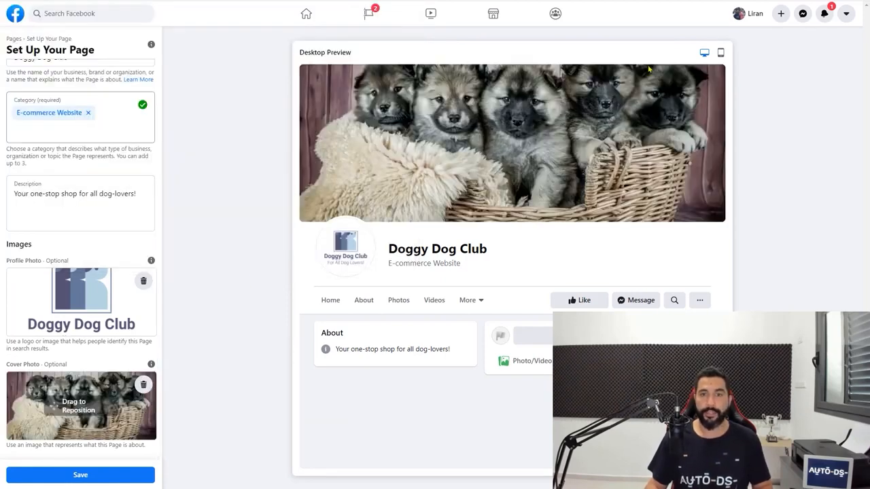
pyautogui.moveTo(77, 403); pyautogui.dragTo(82, 406)
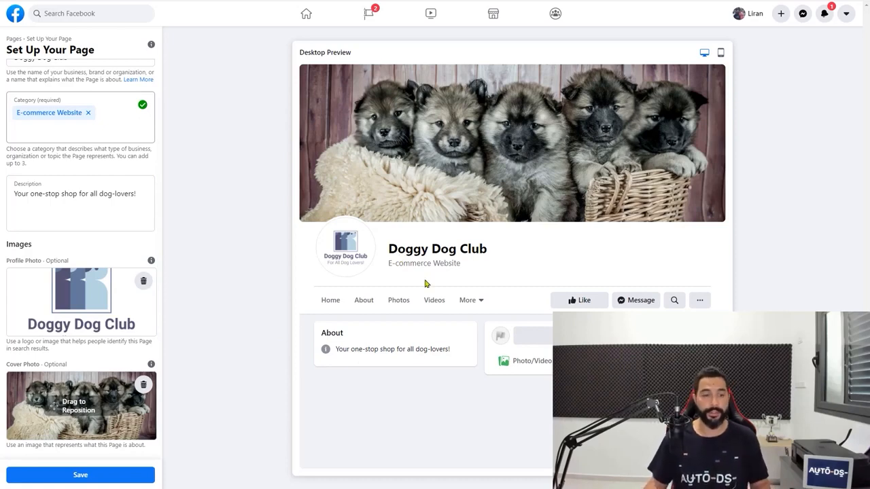
pyautogui.click(77, 475)
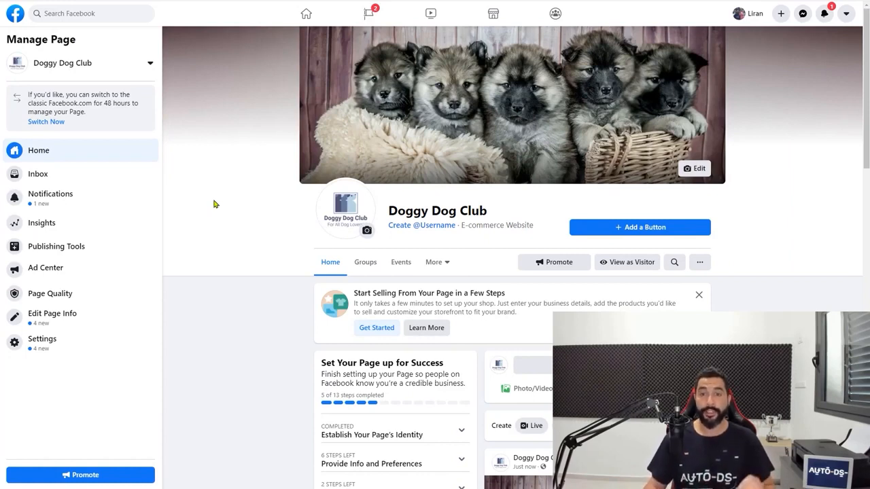
pyautogui.click(641, 231)
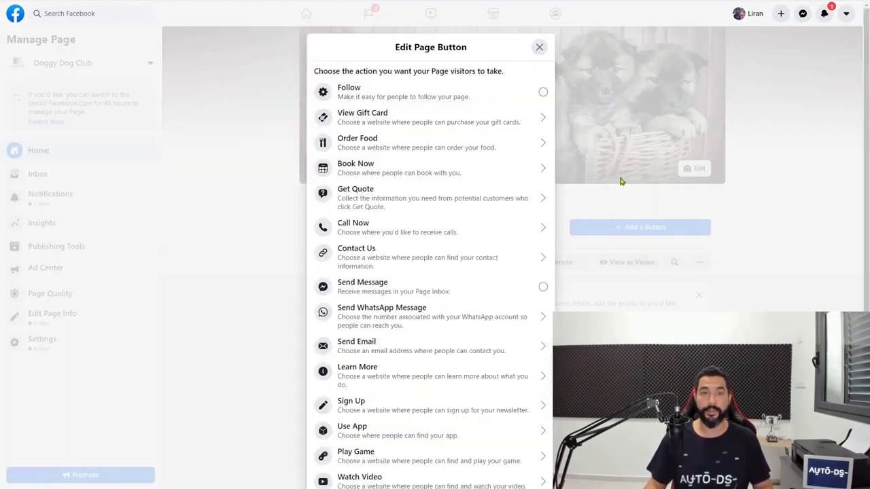
pyautogui.scroll(-1, 373, 170)
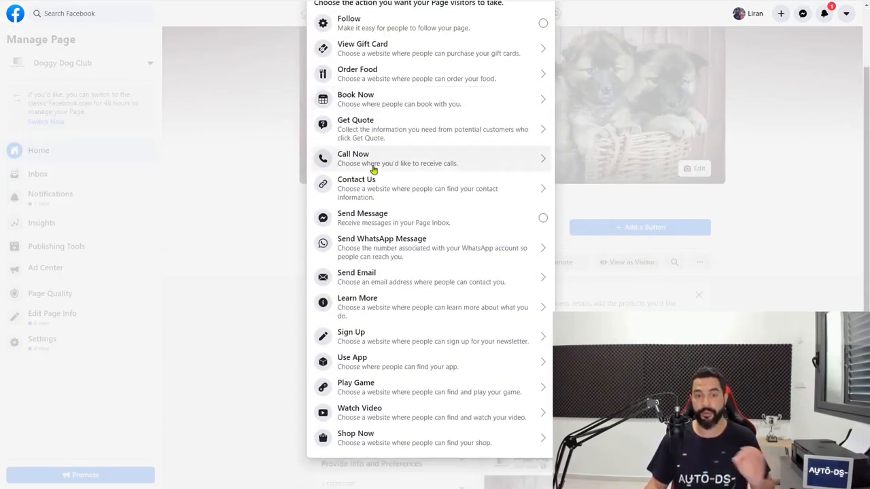
pyautogui.click(373, 444)
pyautogui.write('www.')
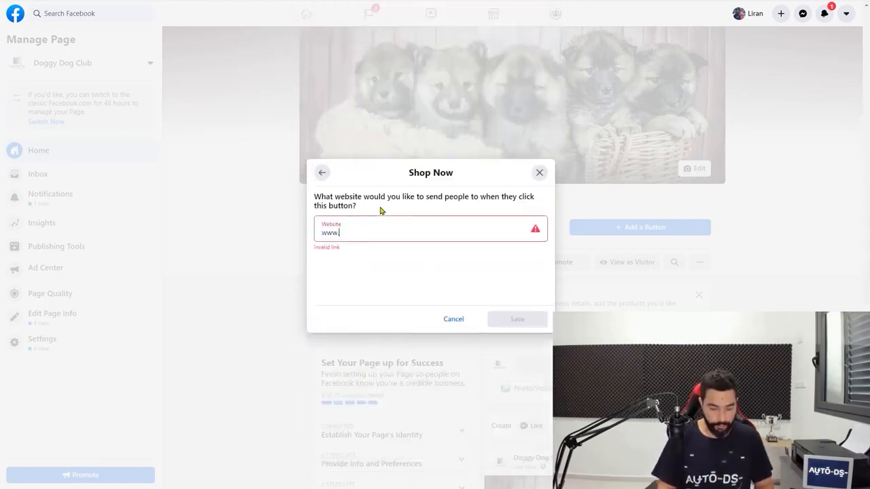
pyautogui.write('doggydogclub.co')
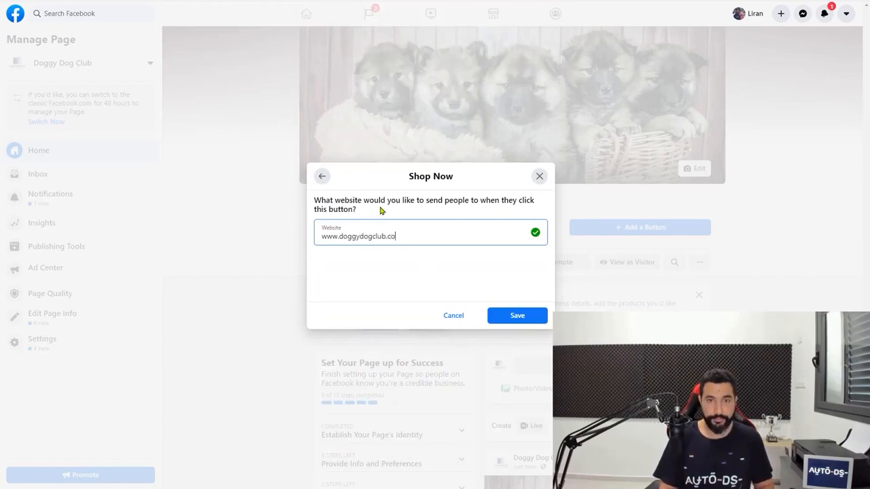
pyautogui.click(509, 314)
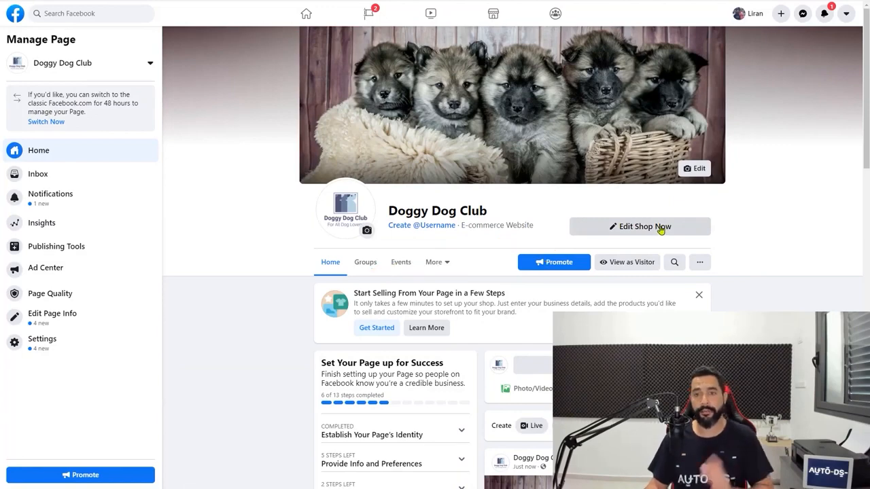
# Create the page username doggydogloversunite and finish the username setup
pyautogui.scroll(-1, 578, 225)
pyautogui.scroll(1, 548, 220)
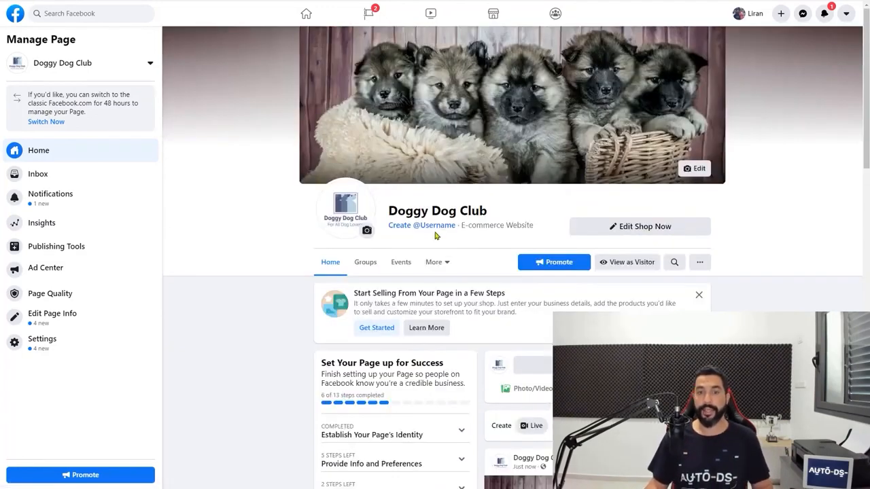
pyautogui.click(432, 230)
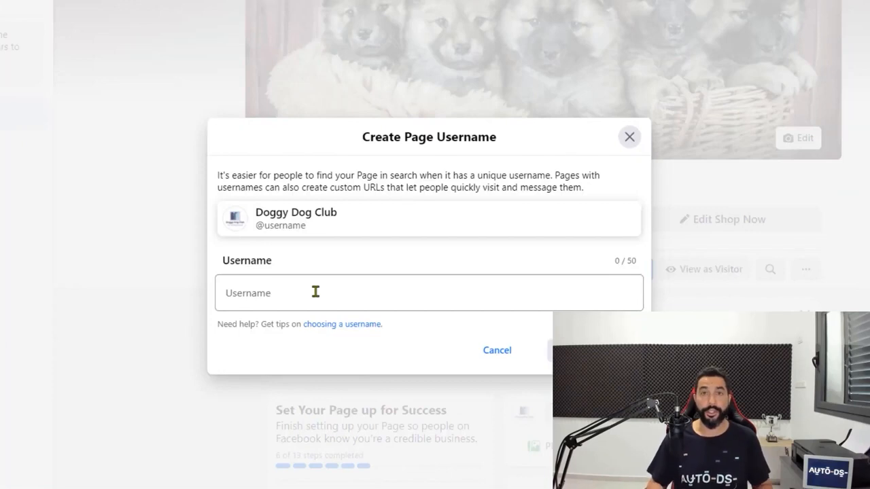
pyautogui.click(349, 277)
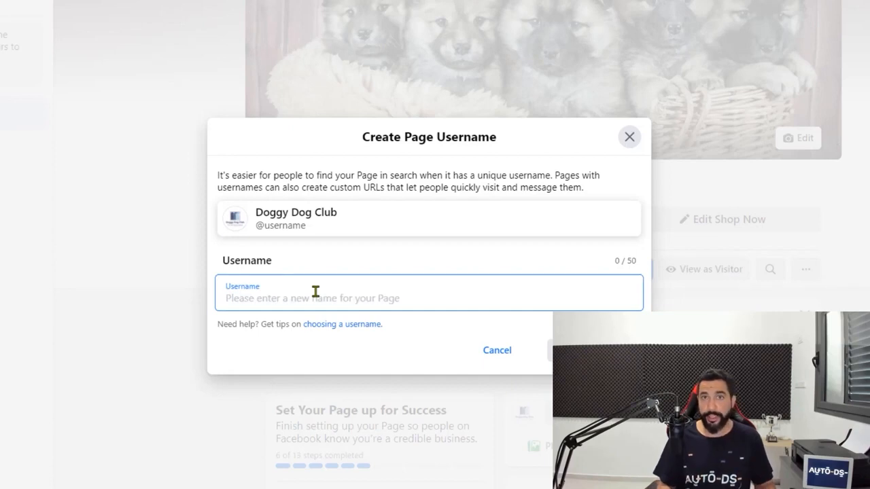
pyautogui.write('doggydogclub')
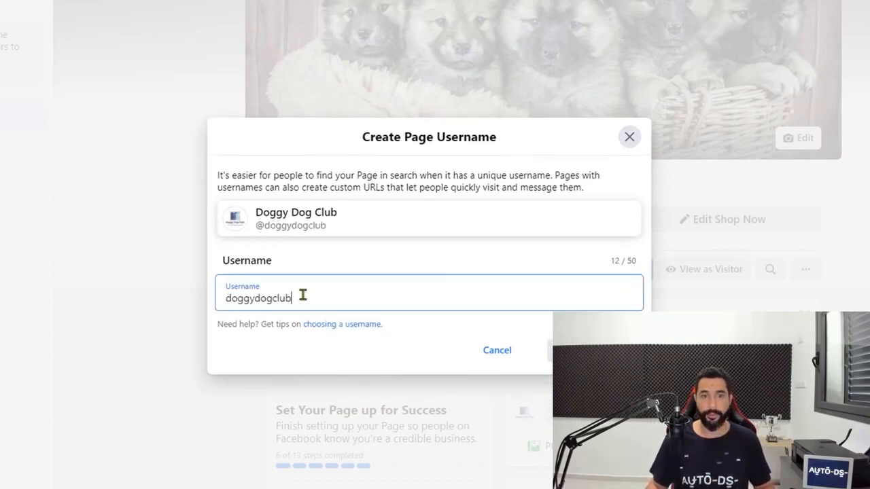
pyautogui.moveTo(301, 293); pyautogui.dragTo(271, 307)
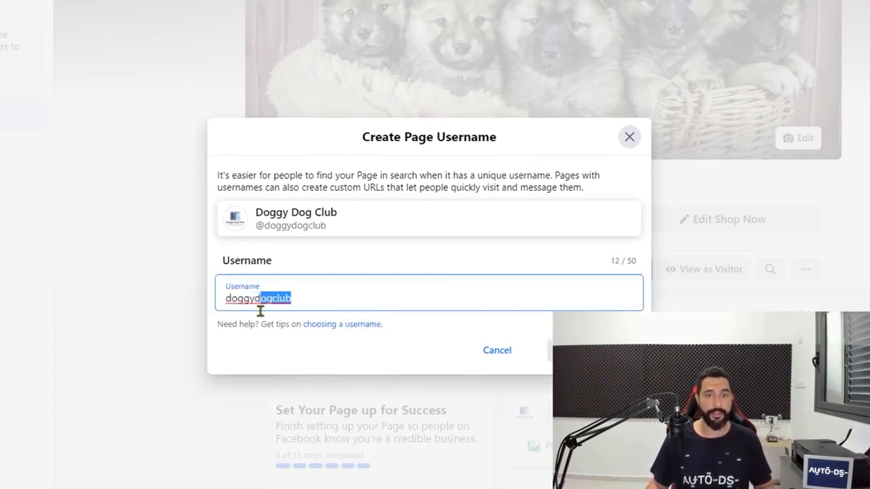
pyautogui.write('loversunite')
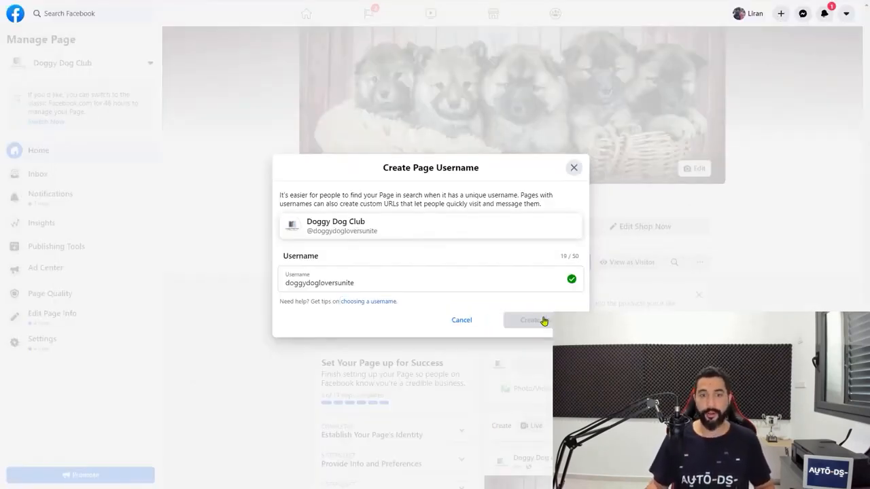
pyautogui.click(543, 320)
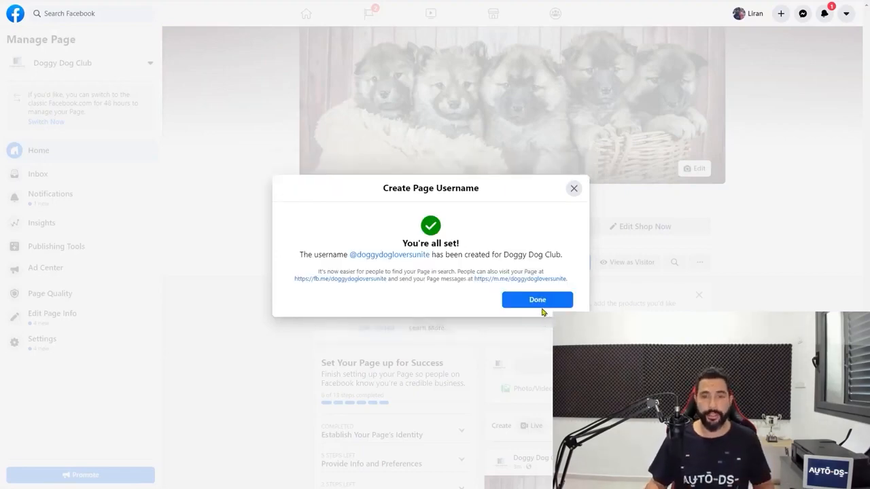
pyautogui.click(541, 299)
# Review the page's home view, including the setup checklist, post creation options, cover photo post and friend invitations
pyautogui.scroll(-1, 552, 292)
pyautogui.scroll(-2, 551, 292)
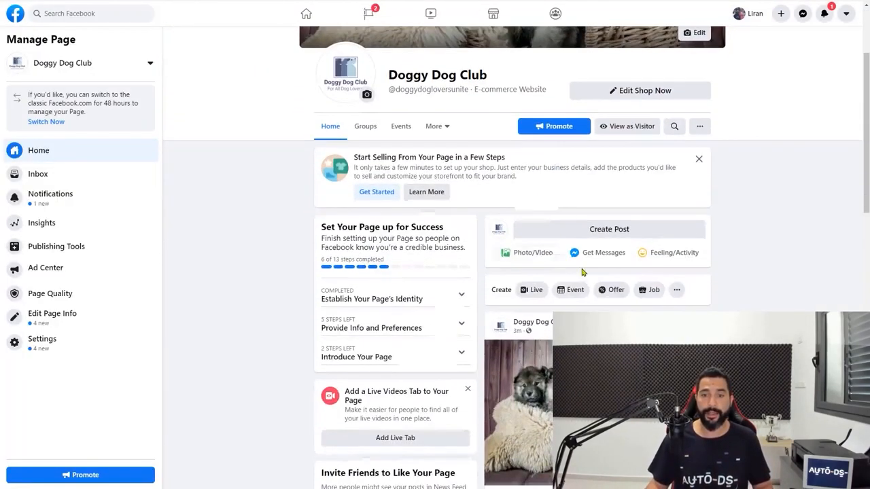
pyautogui.scroll(-2, 367, 224)
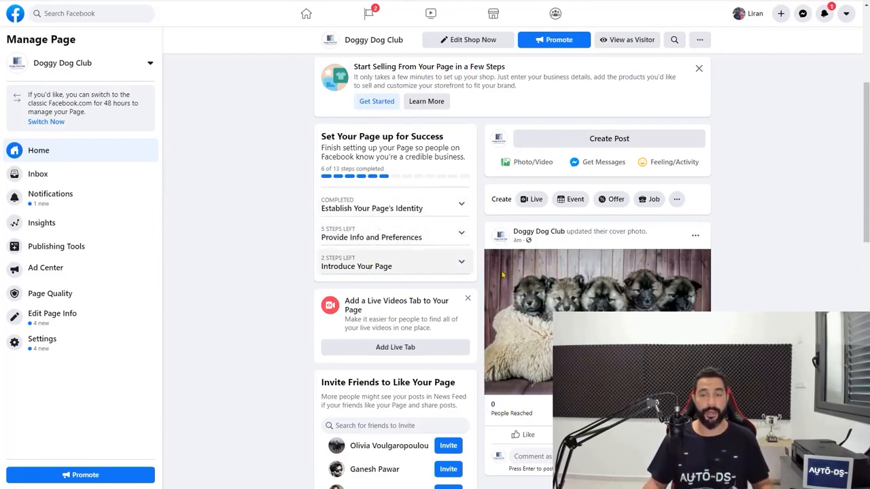
pyautogui.scroll(-2, 534, 268)
pyautogui.scroll(4, 525, 270)
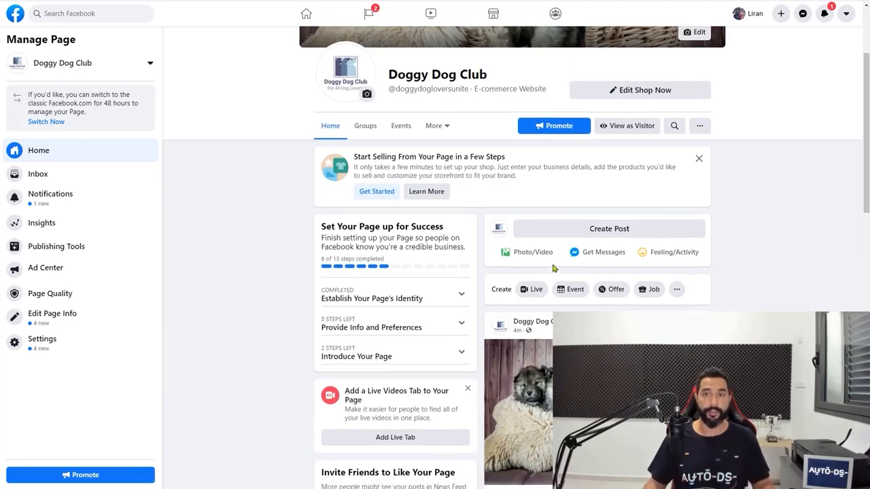
pyautogui.scroll(-1, 553, 270)
pyautogui.scroll(-2, 581, 197)
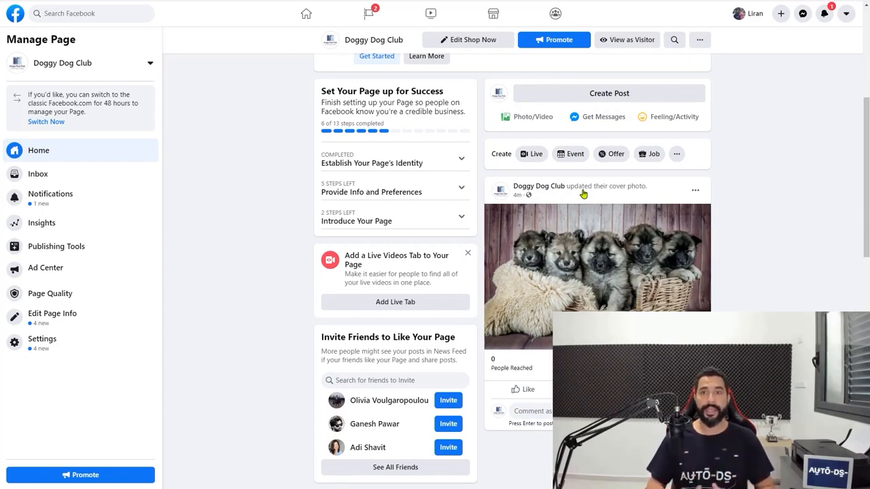
pyautogui.scroll(2, 583, 194)
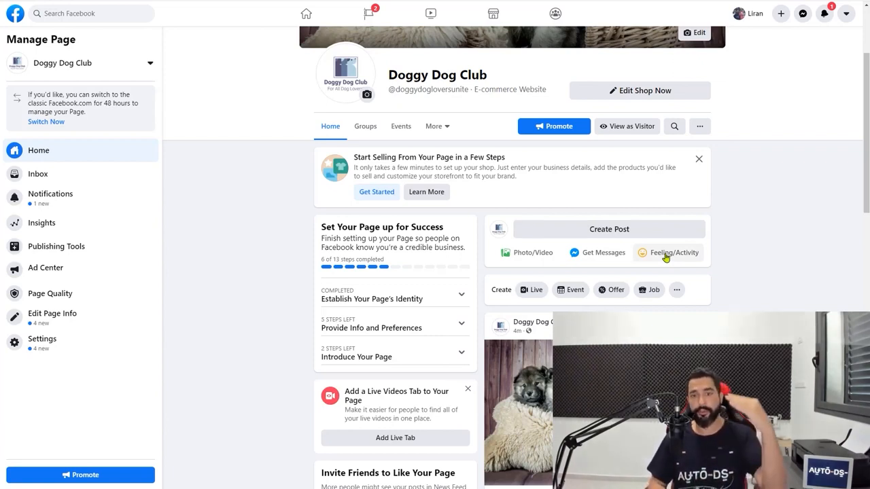
pyautogui.scroll(-1, 689, 257)
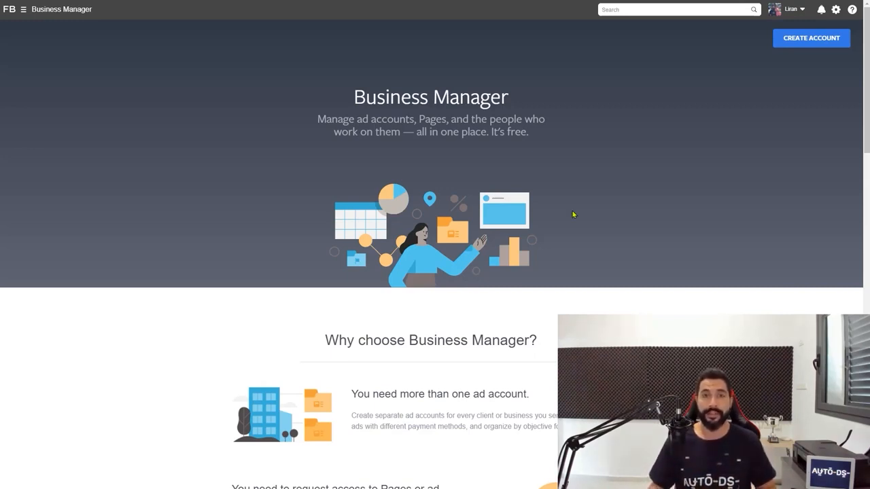
# Open the Business Manager account creation form, examine its business name, personal name and business email fields, and close it unsubmitted
pyautogui.click(800, 42)
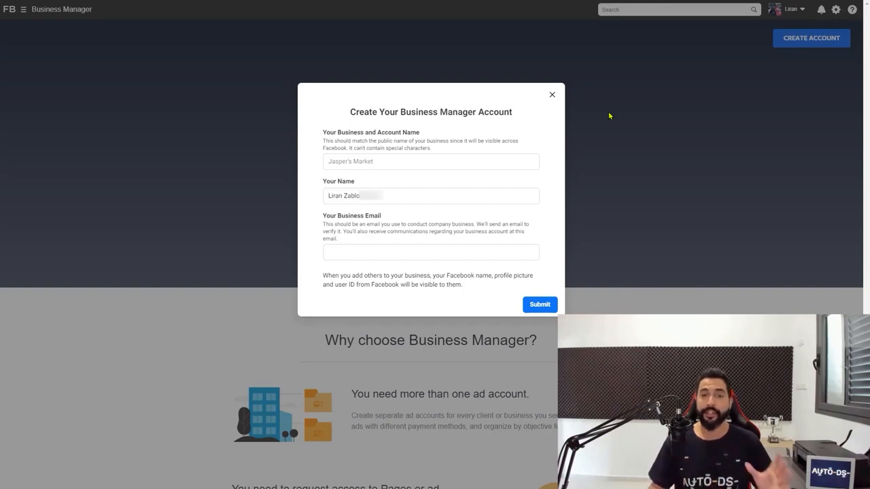
pyautogui.moveTo(396, 197); pyautogui.dragTo(386, 187)
pyautogui.click(382, 164)
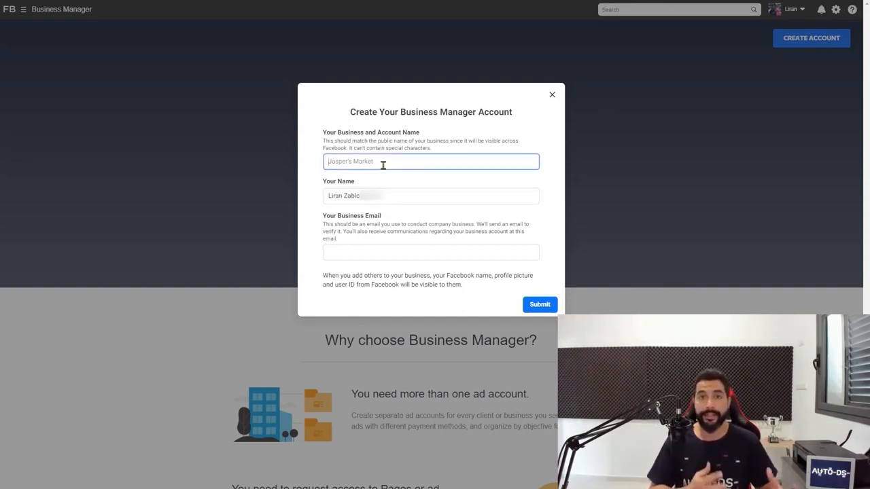
pyautogui.click(392, 253)
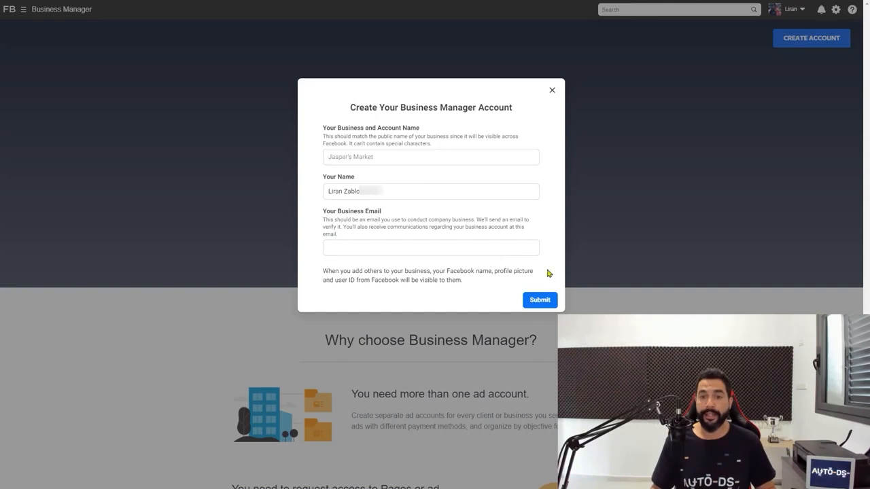
pyautogui.click(552, 91)
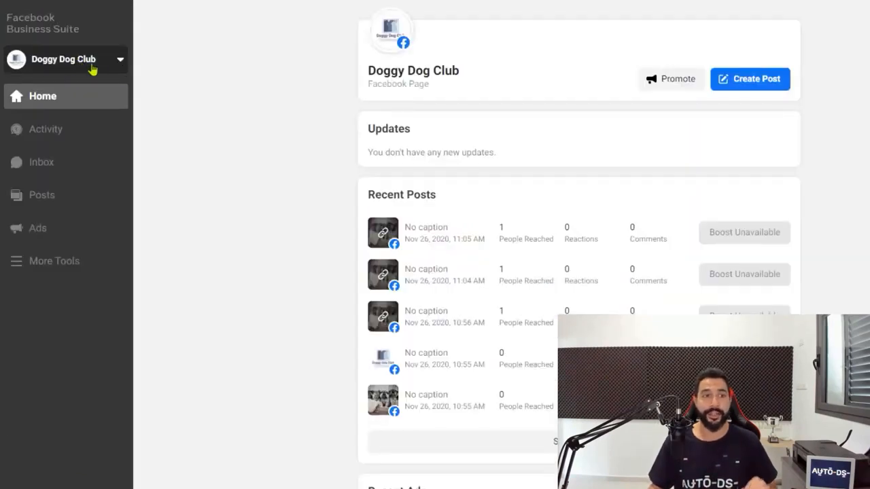
# Check the list of managed pages with Doggy Dog Club still selected, and open the Business Settings
pyautogui.click(120, 62)
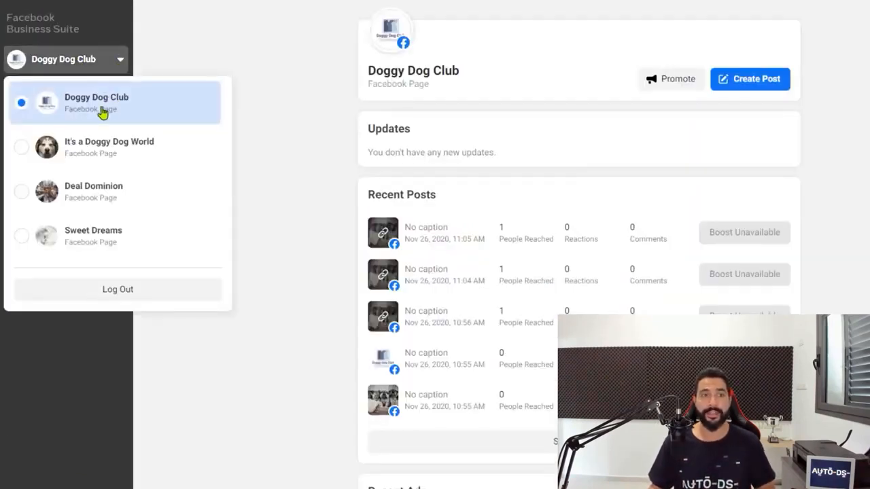
pyautogui.click(278, 164)
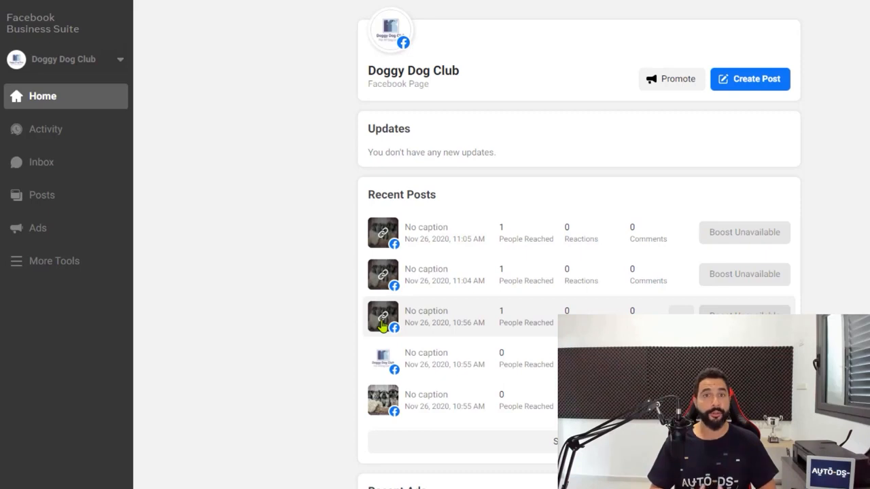
pyautogui.click(77, 263)
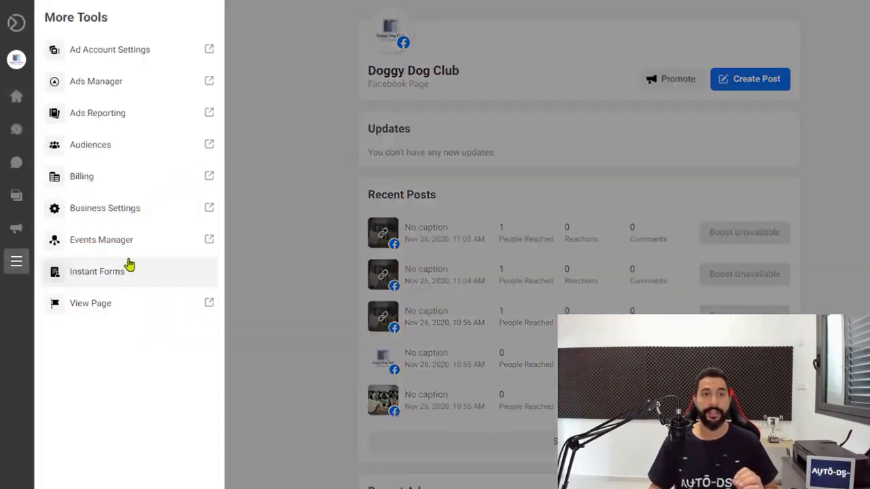
pyautogui.click(119, 216)
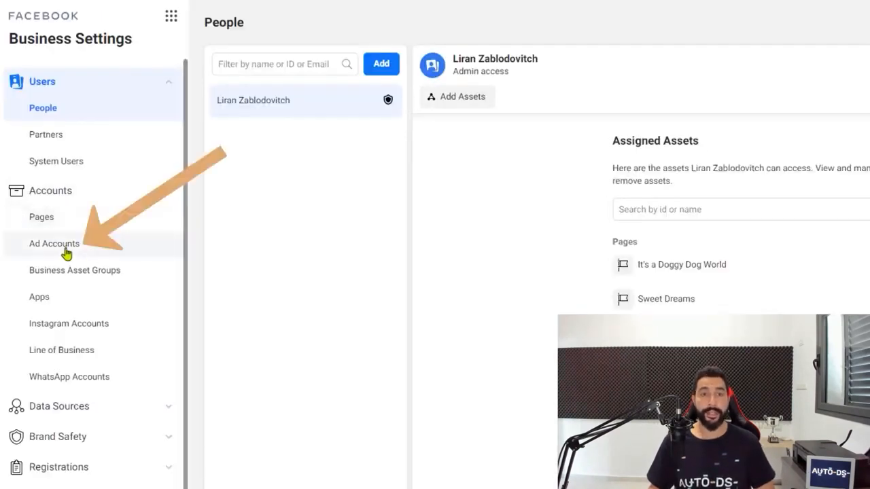
# Open the ad accounts section, start creating a new ad account and fill in the ad account name
pyautogui.click(66, 250)
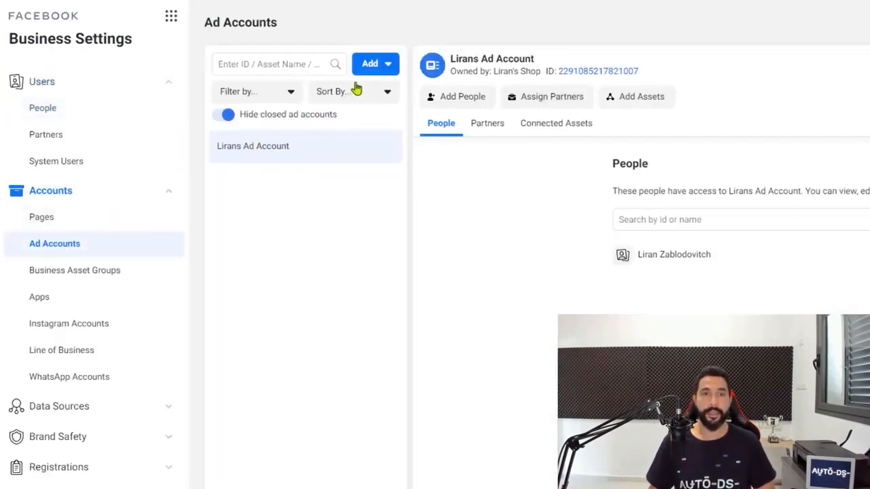
pyautogui.click(376, 66)
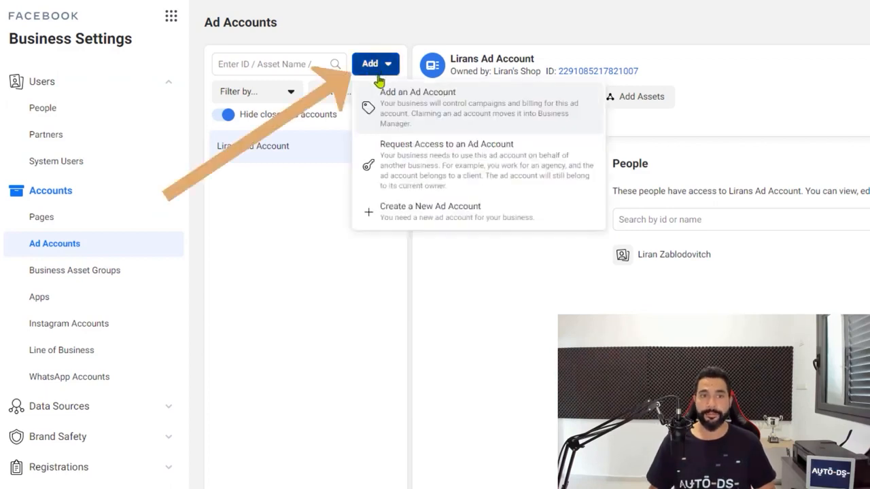
pyautogui.click(436, 219)
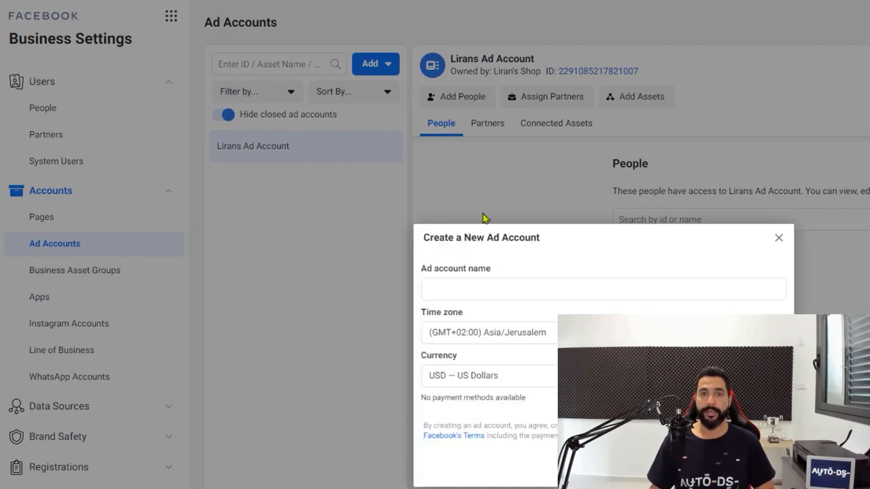
pyautogui.write("Liran's Ad Account")
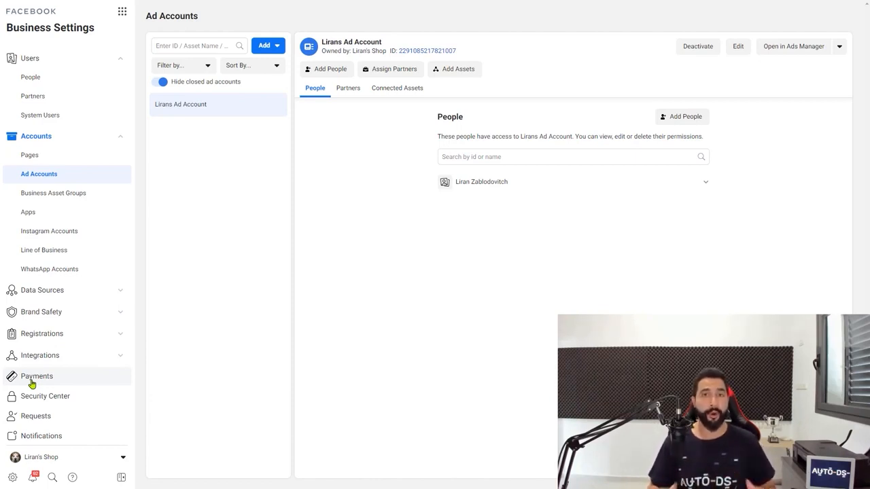
# Open the business's payment methods, examine the form for adding a credit or debit card, and cancel it
pyautogui.click(32, 382)
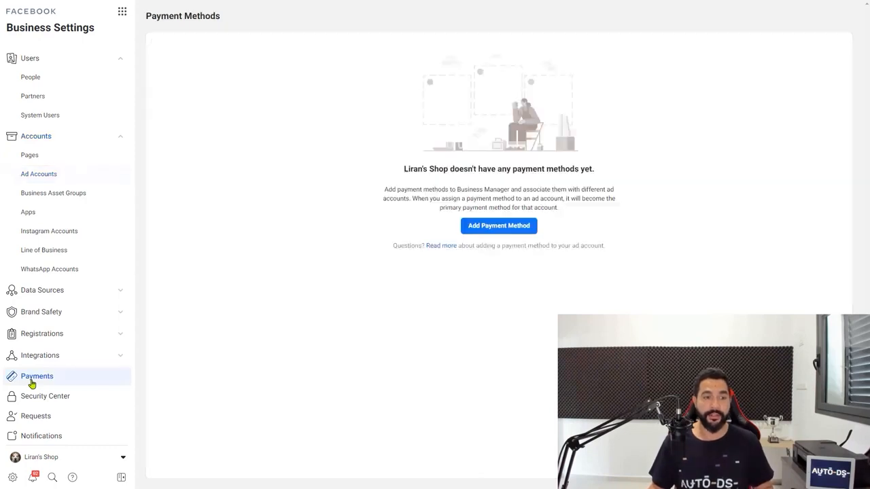
pyautogui.click(439, 255)
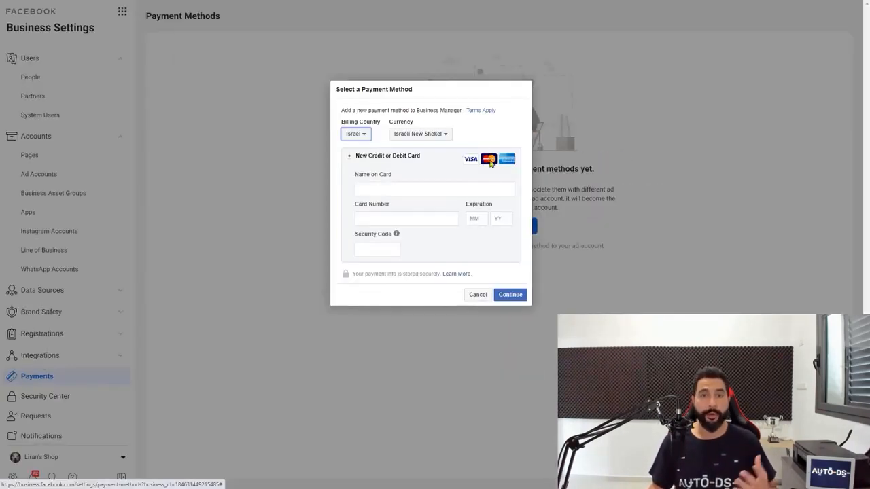
pyautogui.click(482, 297)
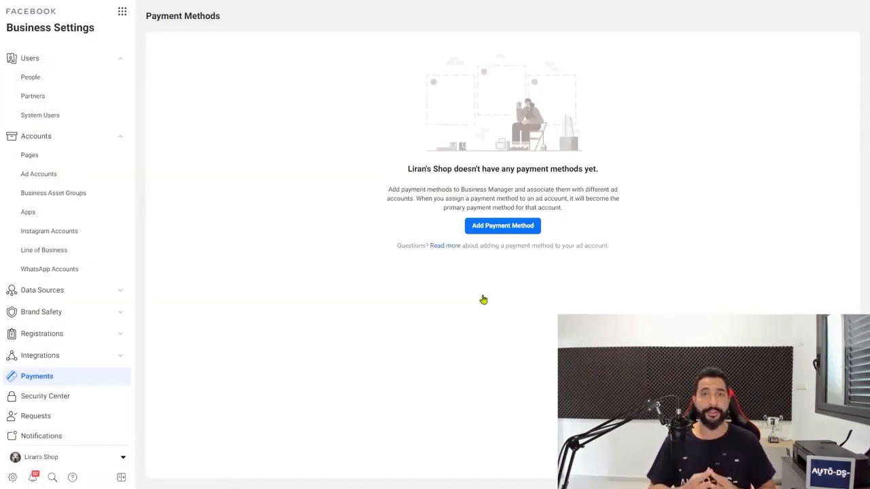
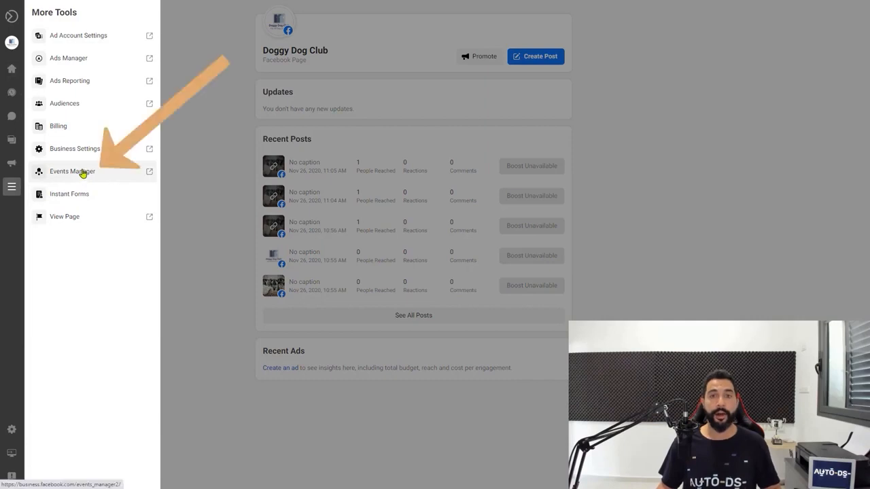
# Open Events Manager from the Business Suite tools and switch to the Doggy Dog Club ad account
pyautogui.click(81, 173)
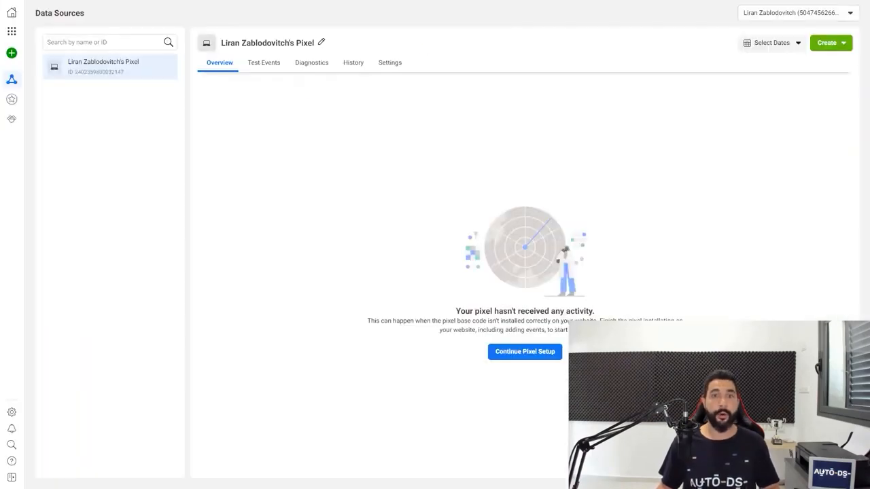
pyautogui.click(784, 14)
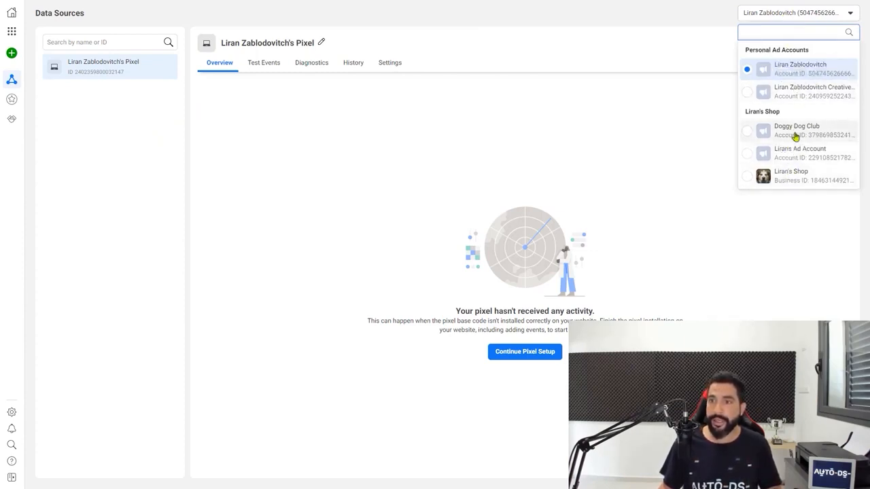
pyautogui.click(754, 136)
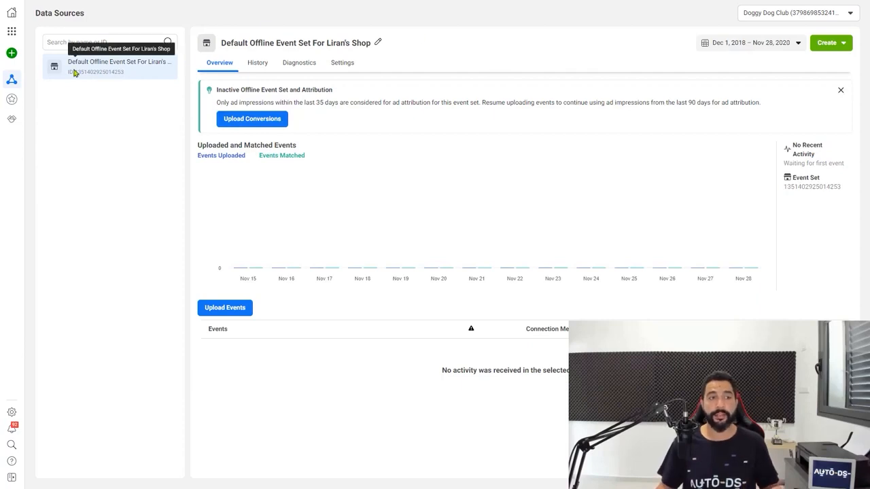
# Start connecting a new Web data source with Facebook Pixel as the connection method
pyautogui.click(16, 60)
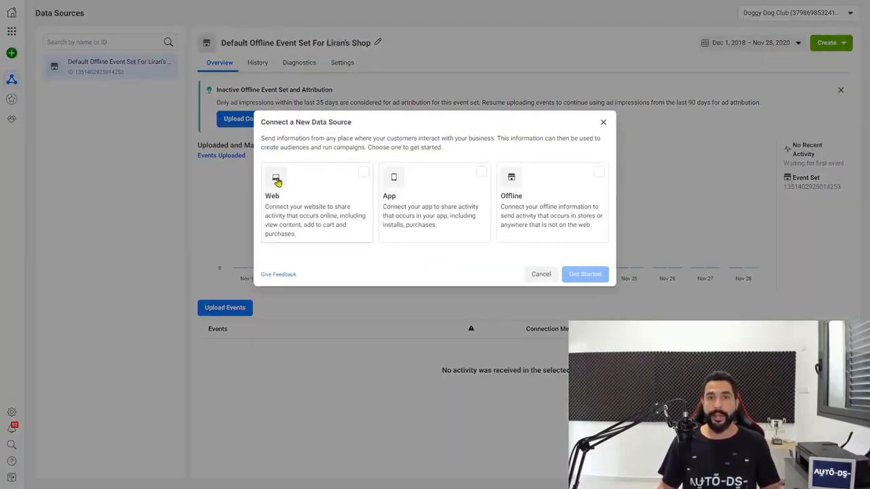
pyautogui.click(359, 176)
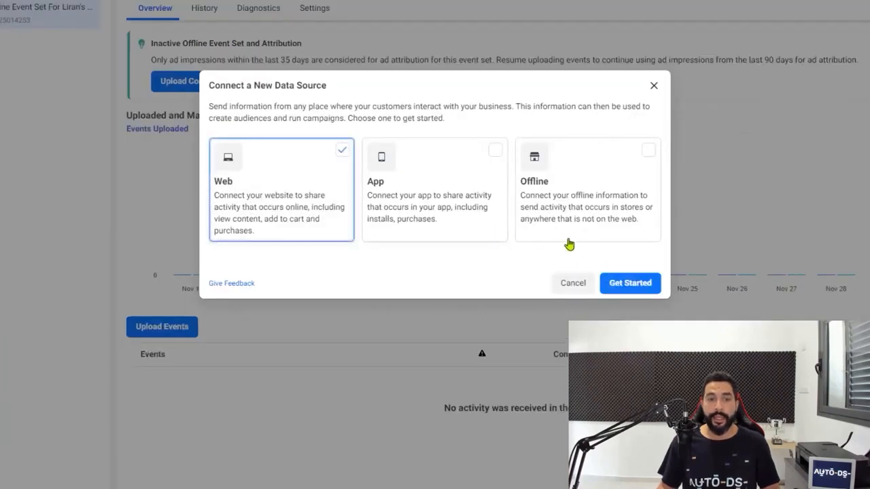
pyautogui.click(644, 284)
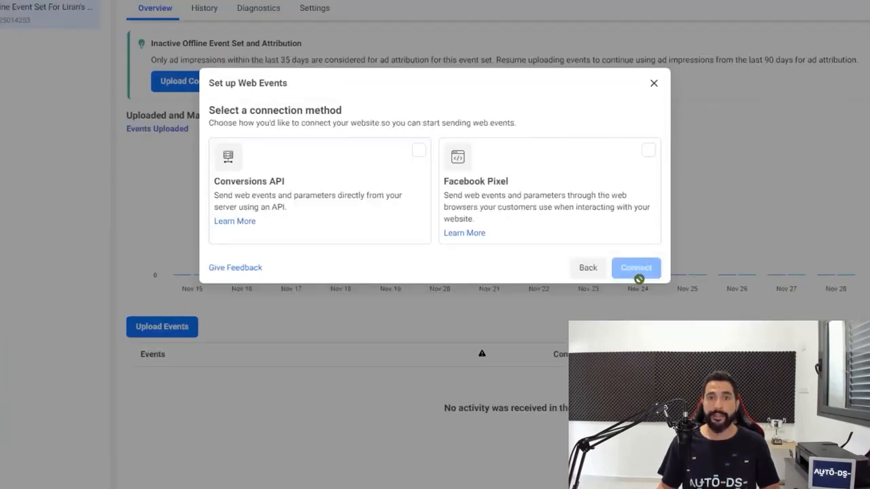
pyautogui.click(647, 151)
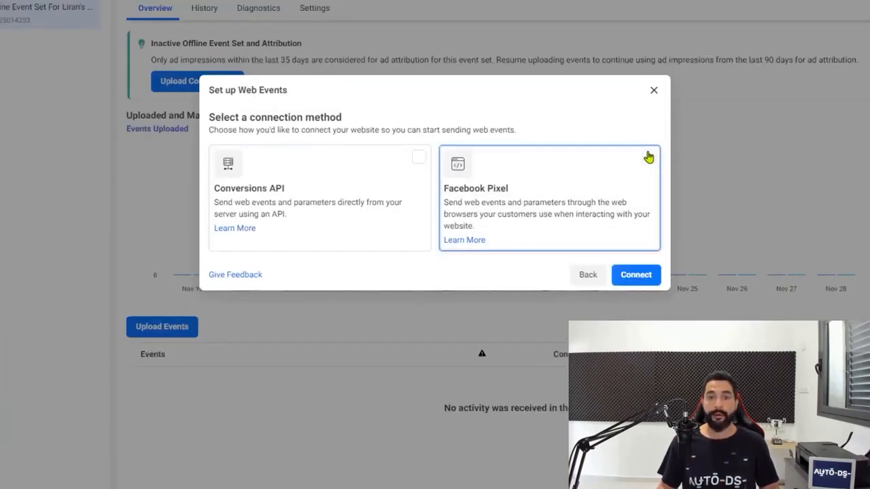
pyautogui.click(639, 277)
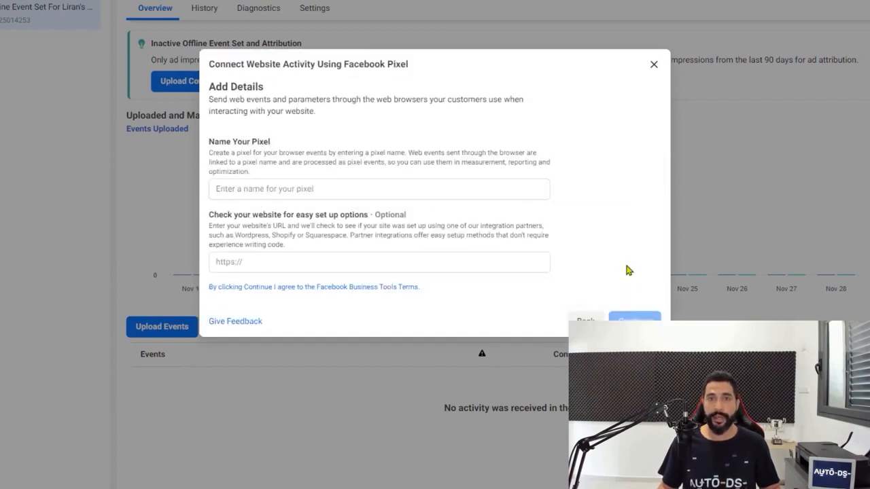
pyautogui.click(492, 190)
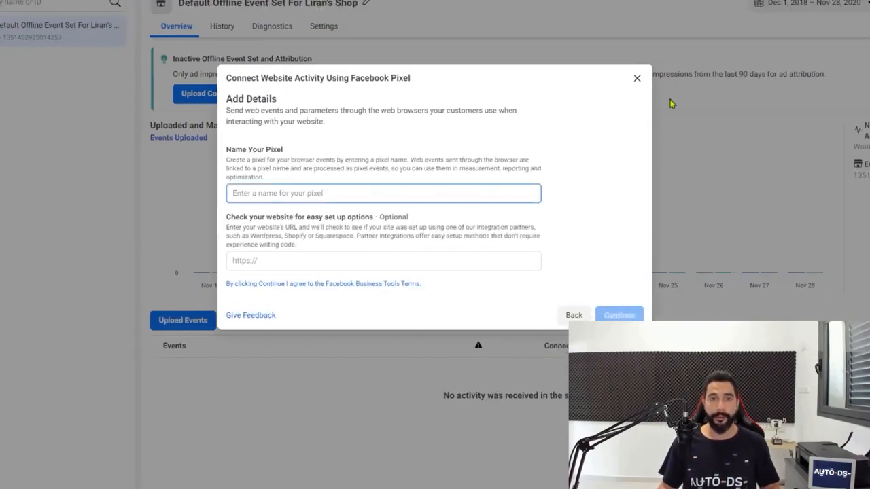
pyautogui.write('Doggy Dog Club Pixel')
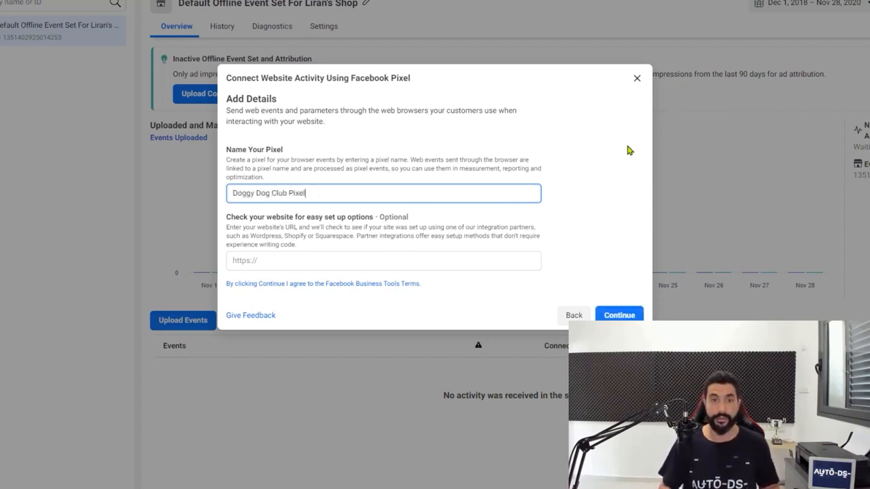
pyautogui.click(485, 261)
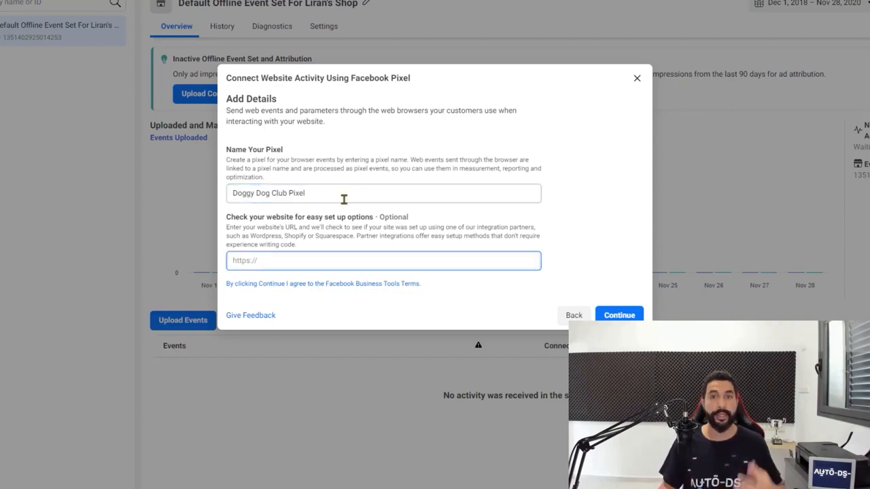
pyautogui.click(300, 255)
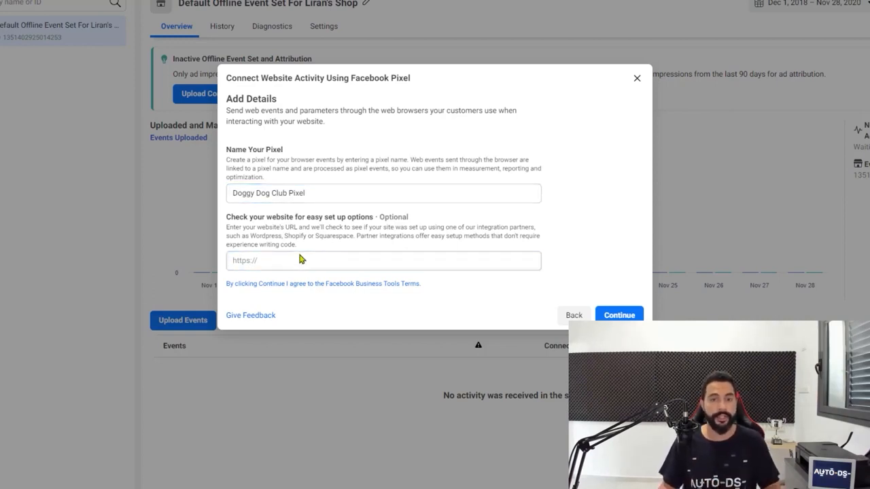
pyautogui.click(297, 259)
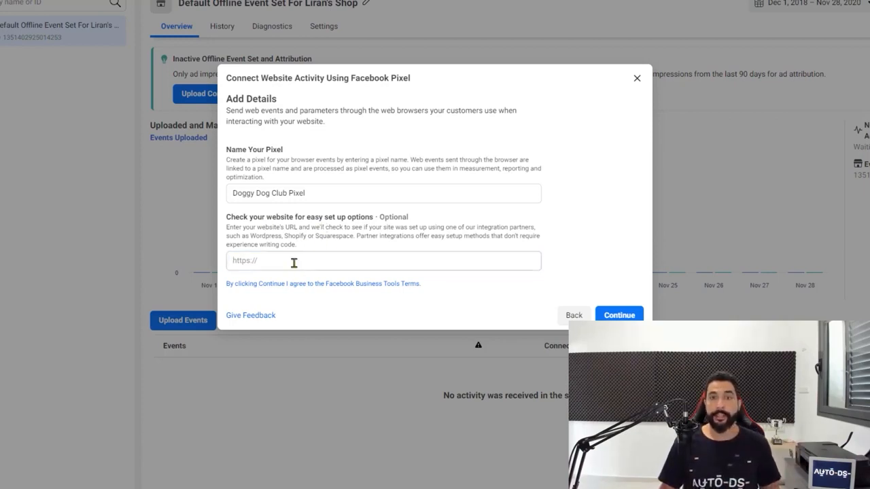
pyautogui.click(293, 262)
pyautogui.write('https://petshopdiscounts.myshopify.com/')
pyautogui.click(619, 314)
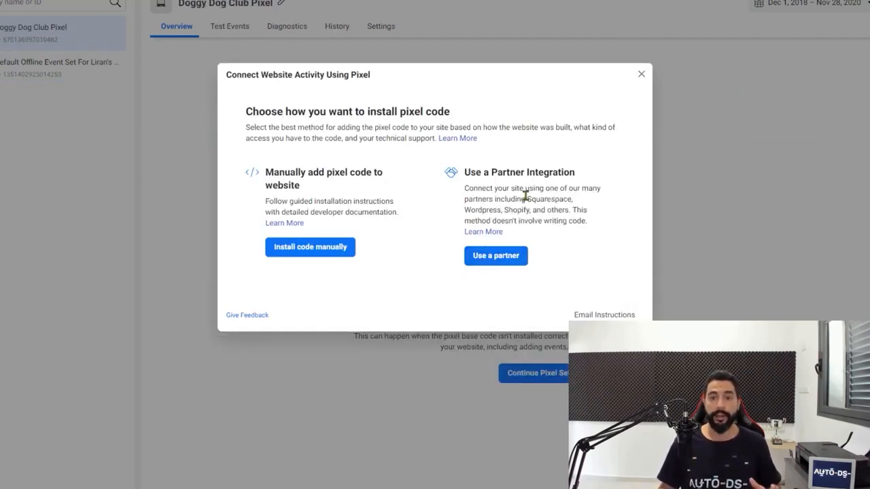
# Choose Shopify as the partner integration for installing the pixel and turn on Automatic Advanced Matching
pyautogui.click(489, 257)
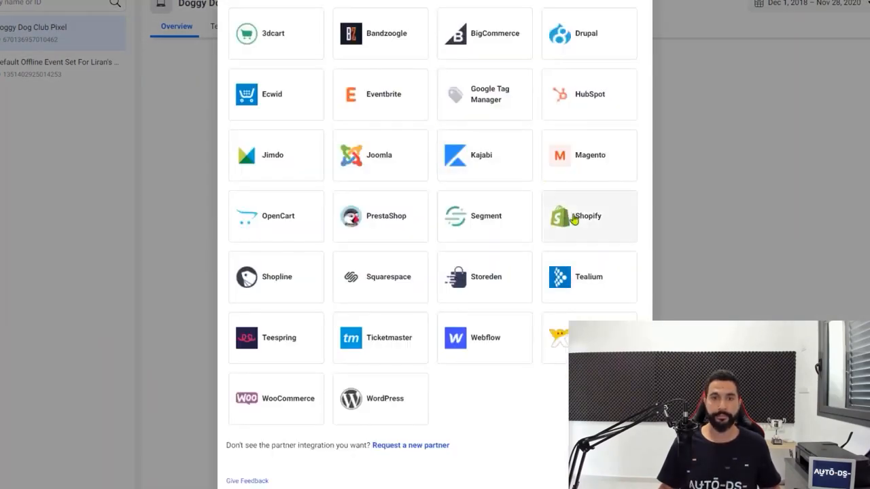
pyautogui.click(583, 224)
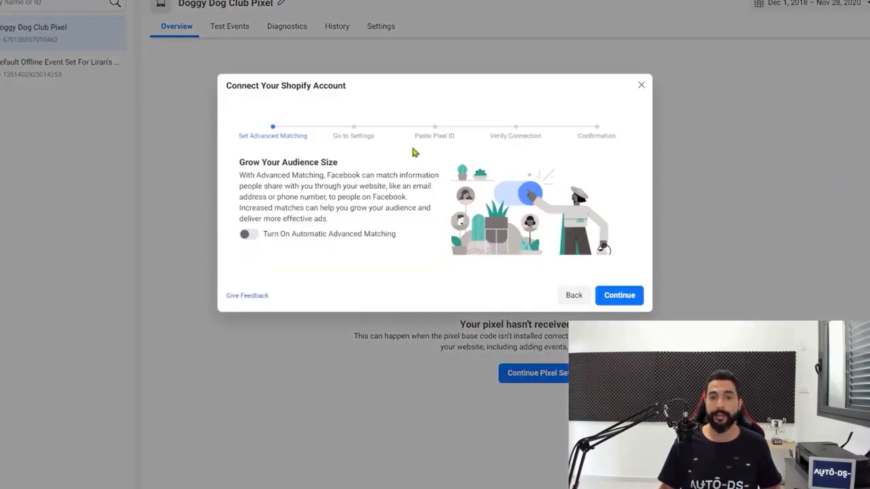
pyautogui.click(256, 236)
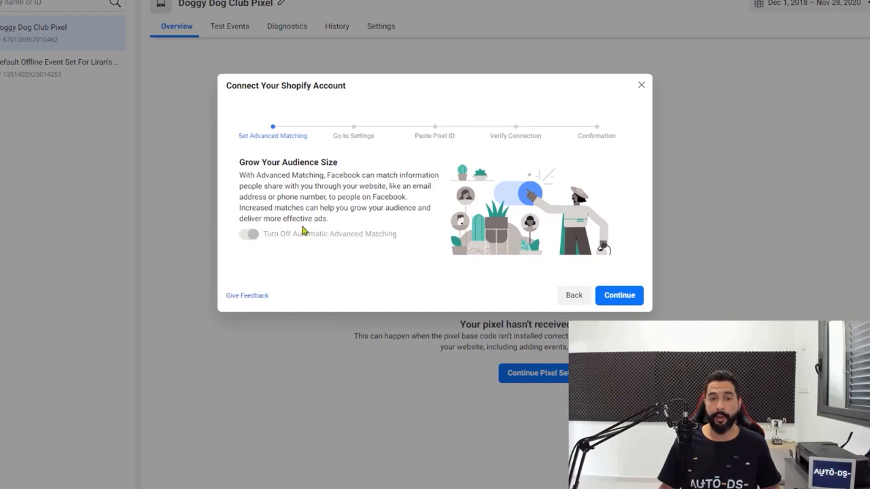
pyautogui.click(619, 296)
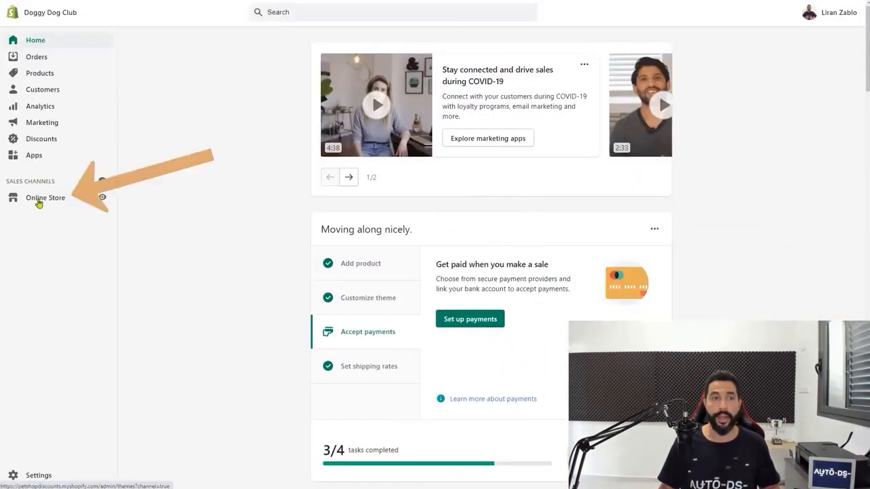
# Switch to the Shopify admin, open the Online Store preferences at the Facebook Pixel section, and advance Facebook's Shopify connection guide
pyautogui.click(41, 198)
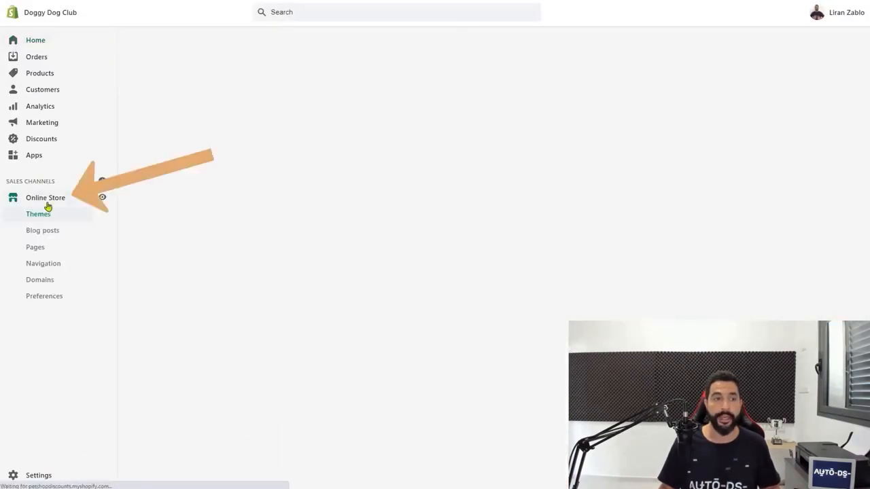
pyautogui.click(54, 299)
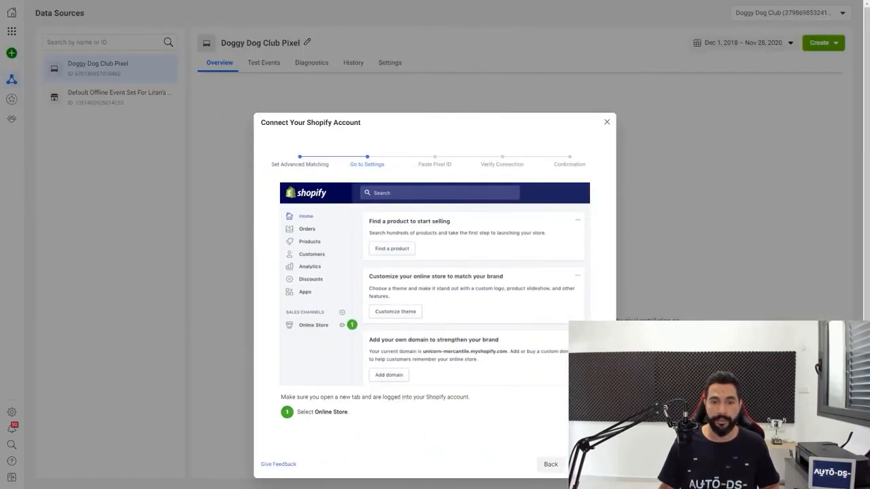
pyautogui.click(589, 464)
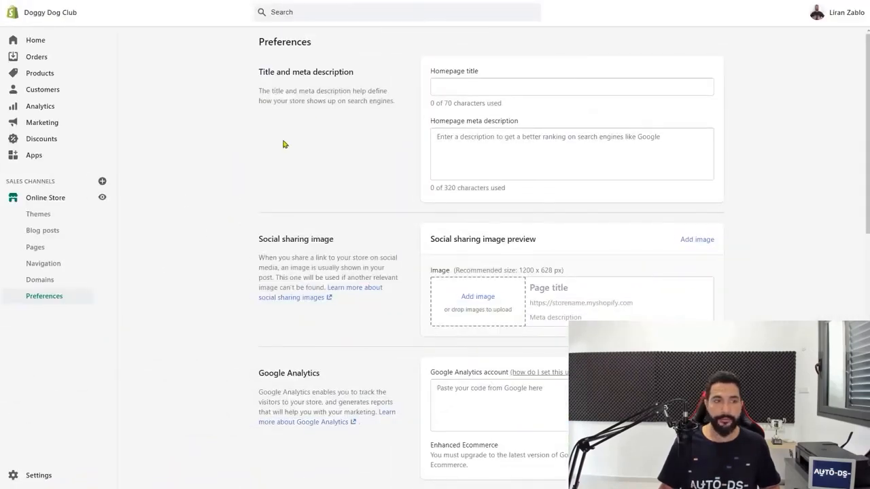
pyautogui.scroll(-2, 420, 146)
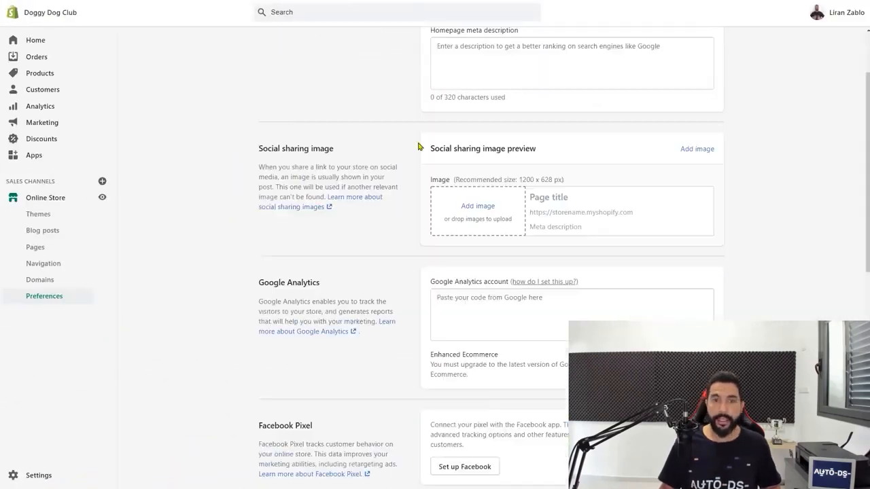
pyautogui.scroll(-5, 419, 146)
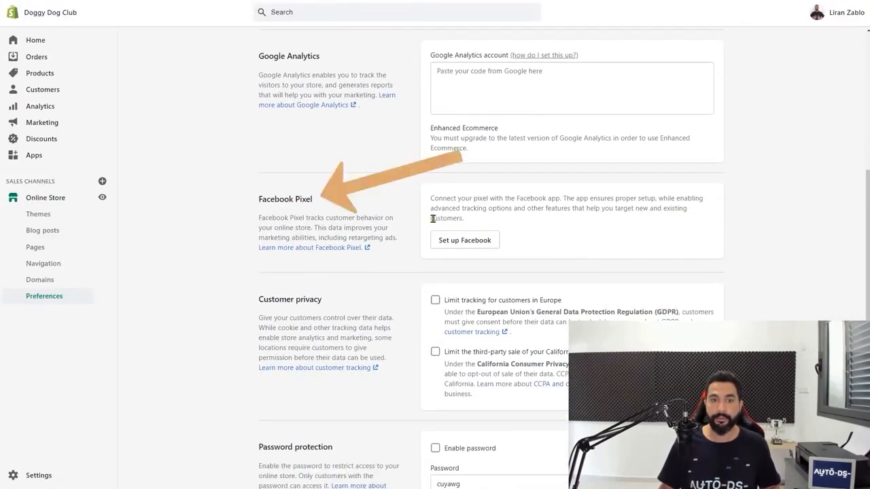
# Start the Facebook setup from the store's Facebook Pixel preferences and add Facebook as a sales channel
pyautogui.click(453, 240)
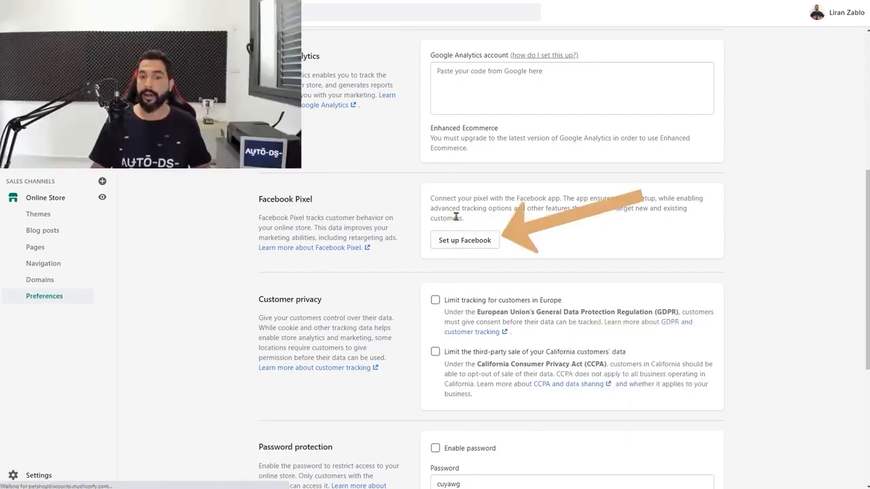
pyautogui.scroll(-2, 704, 265)
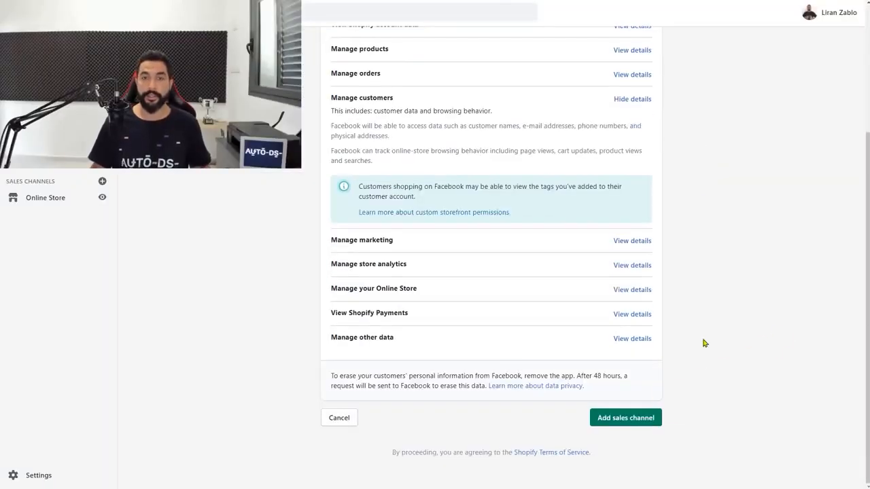
pyautogui.click(619, 422)
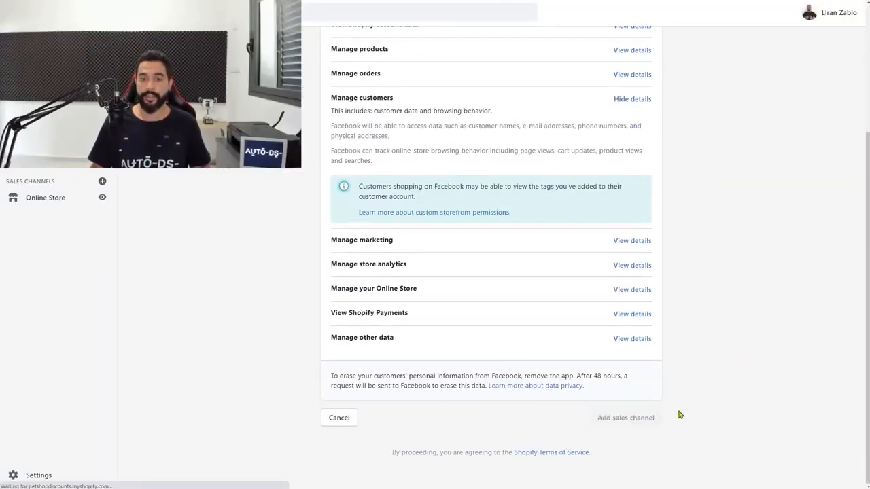
# Connect the Facebook account and its existing Business Manager in the Facebook Marketing setup
pyautogui.click(598, 189)
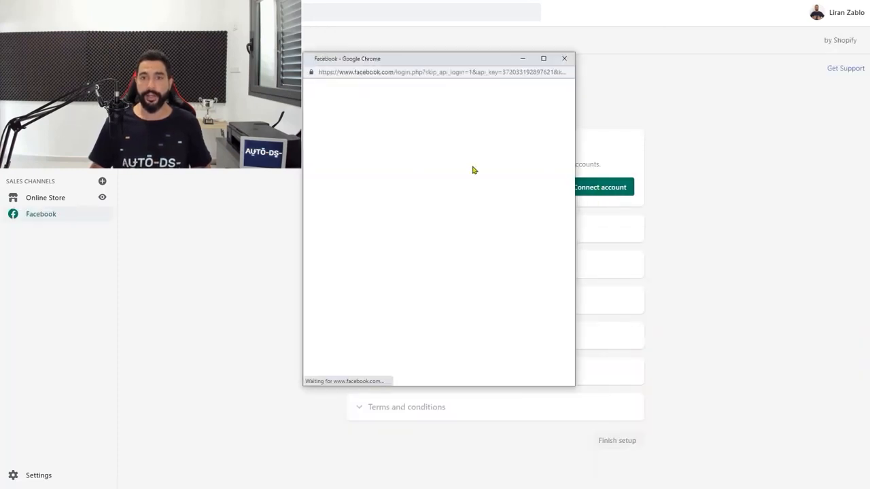
pyautogui.click(432, 224)
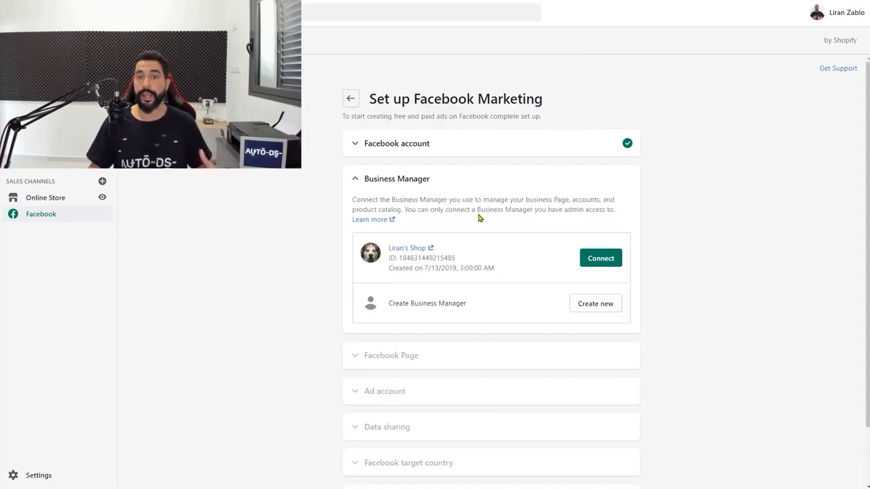
pyautogui.click(593, 260)
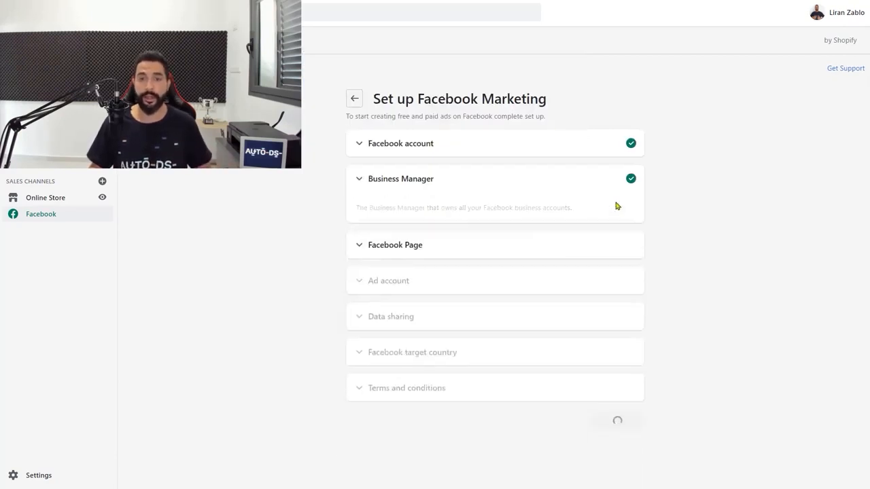
# Connect the Doggy Dog Club Facebook Page, claiming it for the connected Business Manager
pyautogui.scroll(-1, 523, 340)
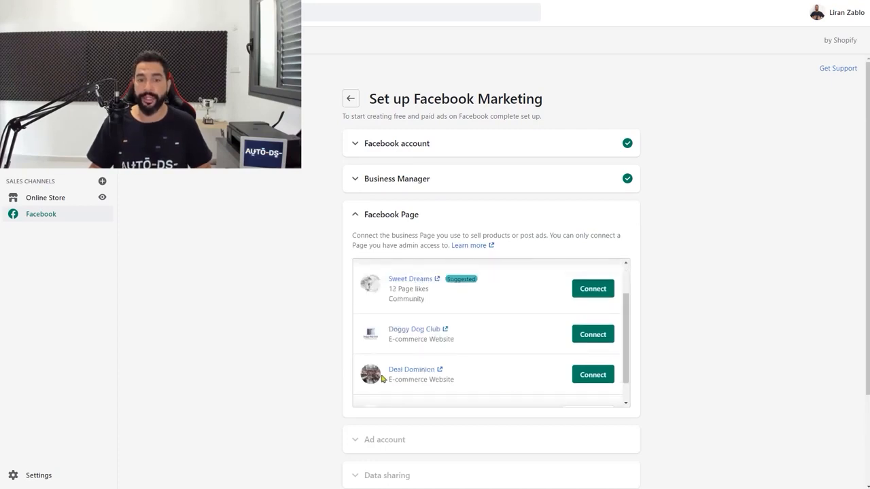
pyautogui.click(587, 333)
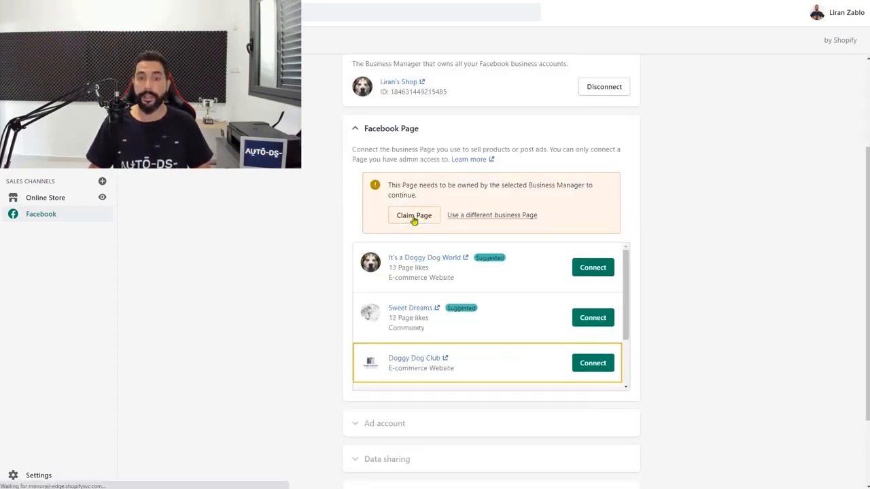
pyautogui.click(411, 217)
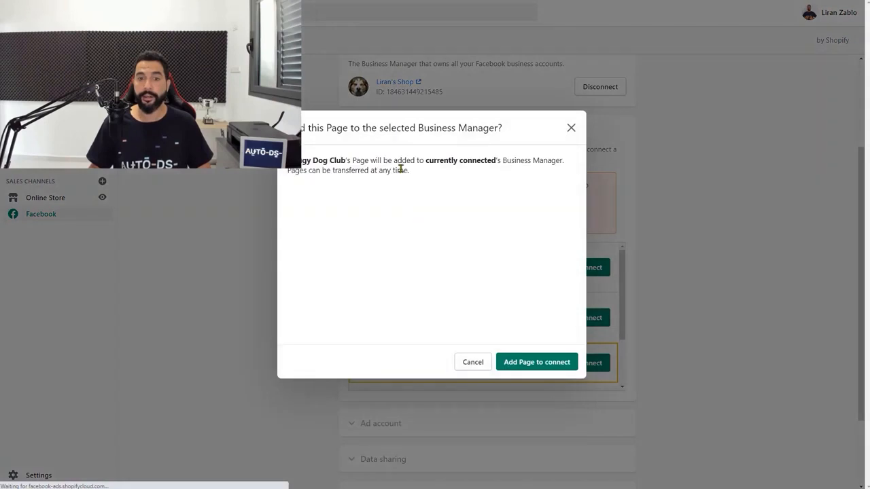
pyautogui.click(524, 367)
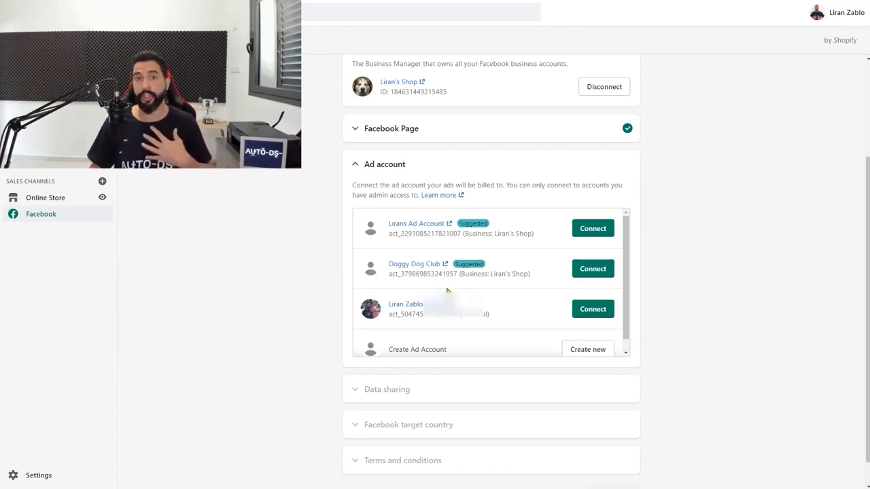
# Connect the Doggy Dog Club ad account, accepting Facebook's Custom Audience Terms and Business Tools Terms
pyautogui.click(593, 270)
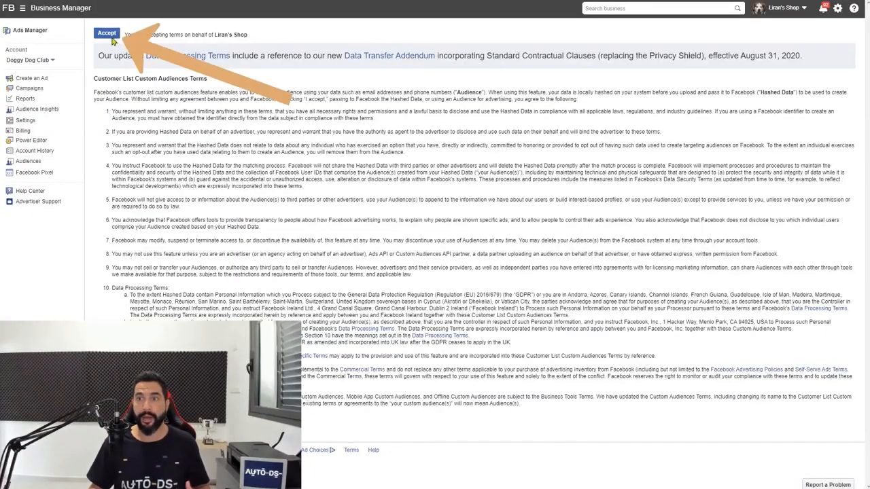
pyautogui.click(107, 34)
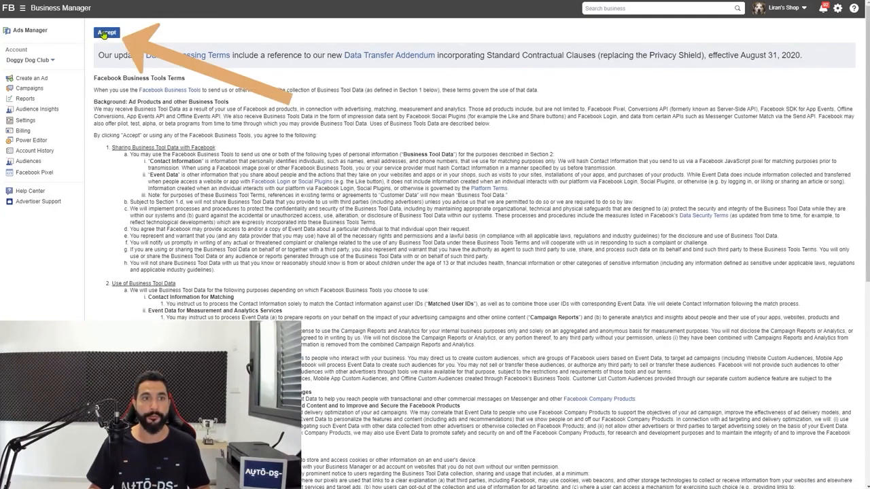
pyautogui.click(108, 33)
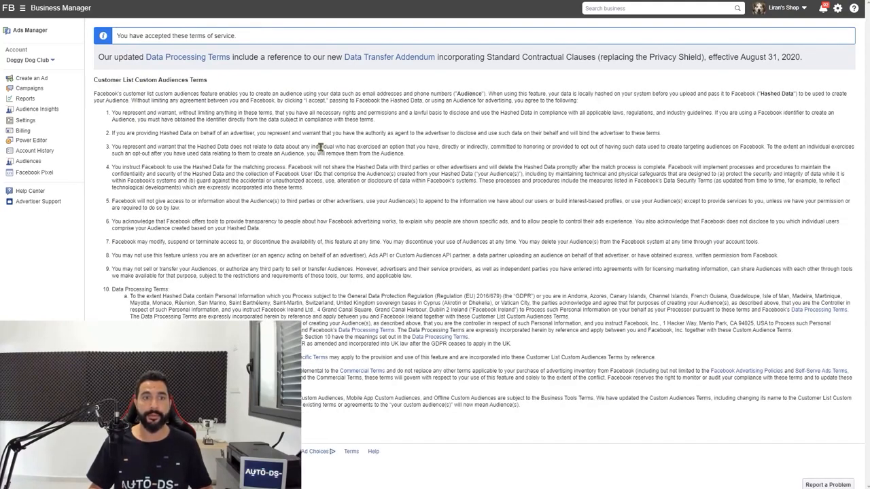
pyautogui.scroll(-3, 380, 123)
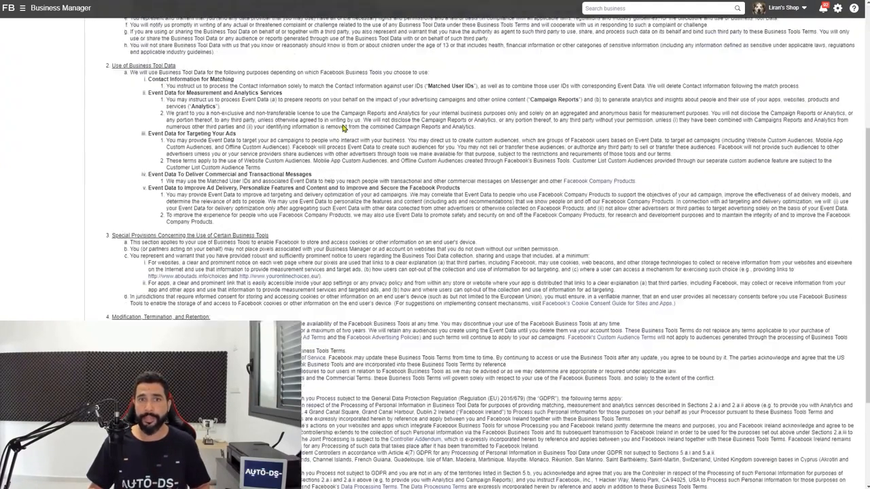
pyautogui.scroll(-2, 347, 138)
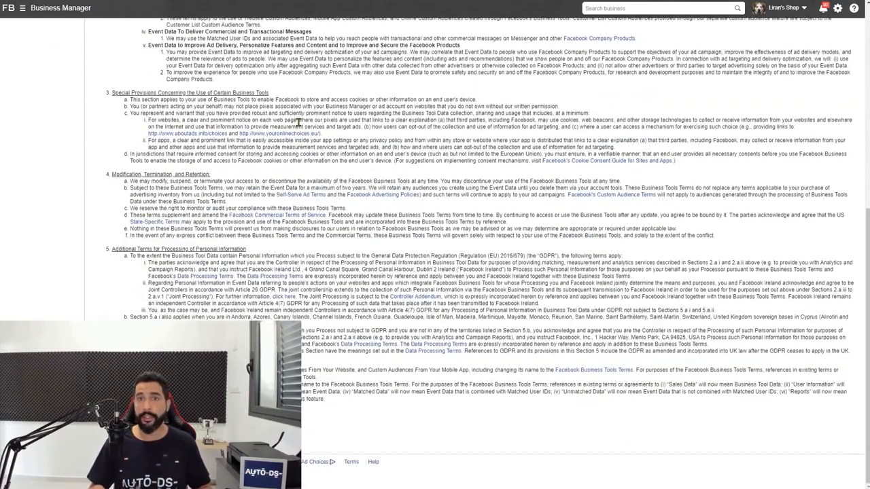
pyautogui.hotkey('ctrl', 'w')
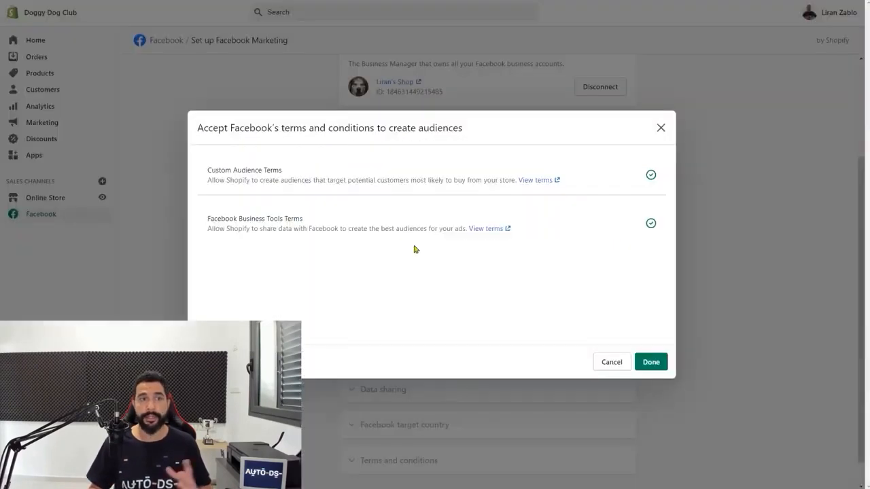
pyautogui.click(655, 369)
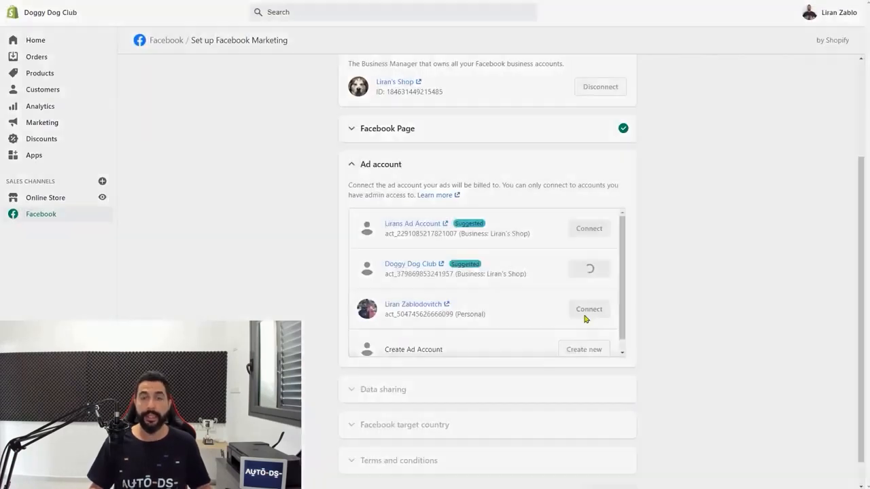
# Enable customer data sharing and set its level to Maximum
pyautogui.scroll(-1, 519, 218)
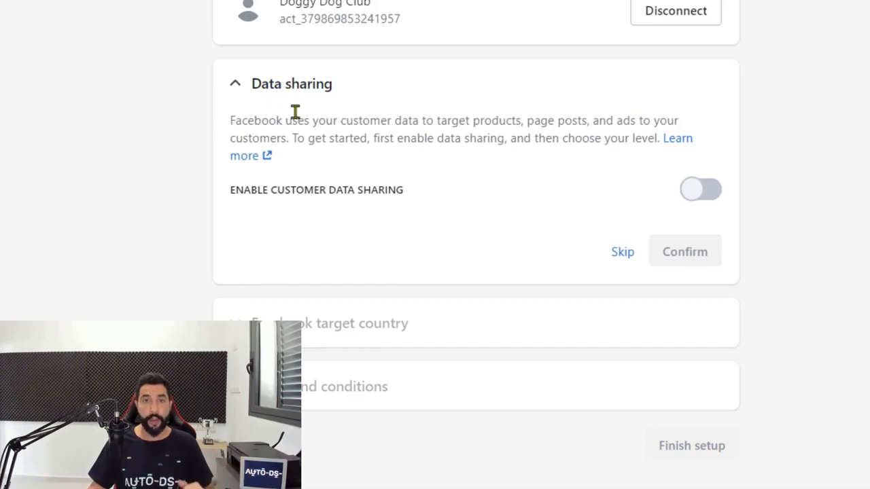
pyautogui.click(699, 197)
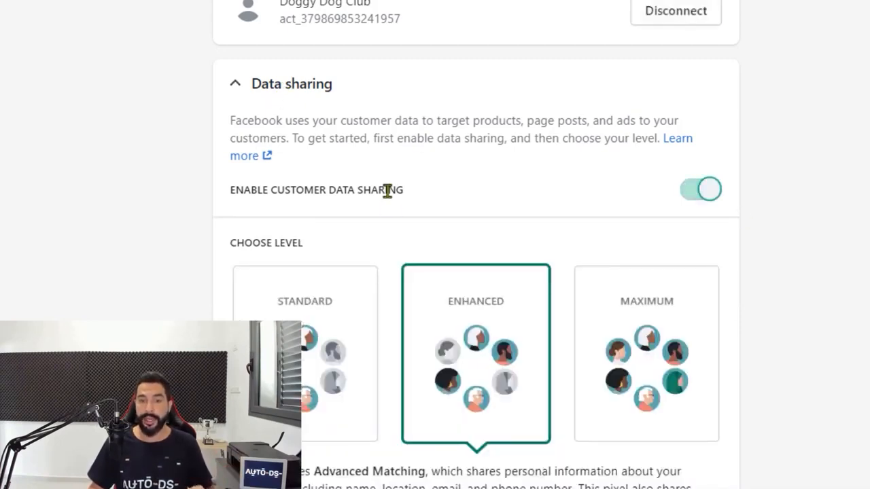
pyautogui.scroll(-2, 634, 274)
pyautogui.click(635, 274)
pyautogui.scroll(-2, 625, 299)
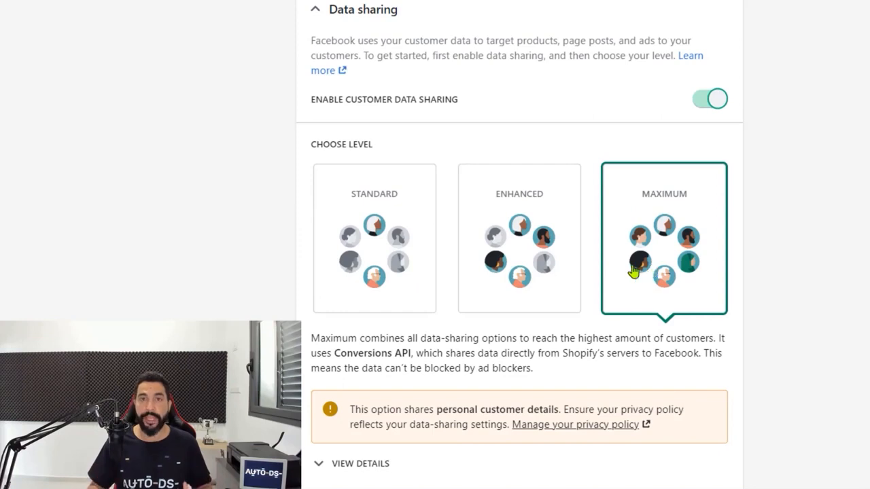
pyautogui.scroll(-2, 625, 269)
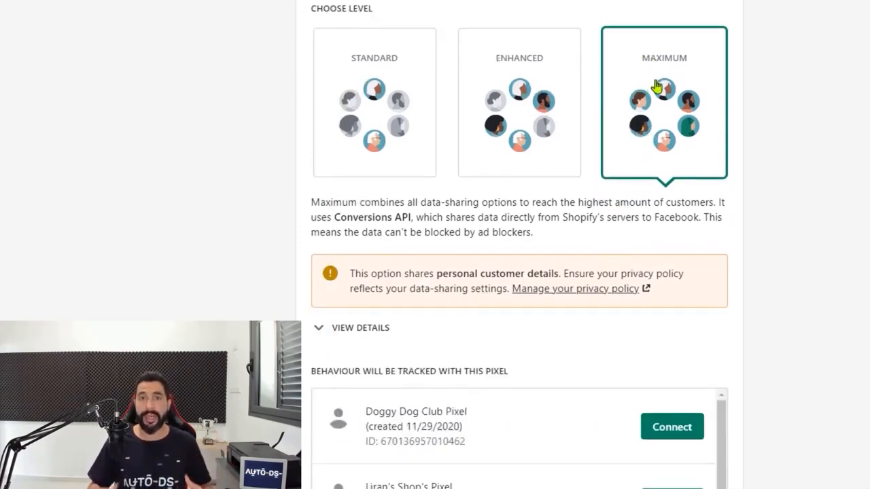
# Connect Doggy Dog Club Pixel as the pixel that tracks customer behaviour
pyautogui.scroll(-4, 657, 86)
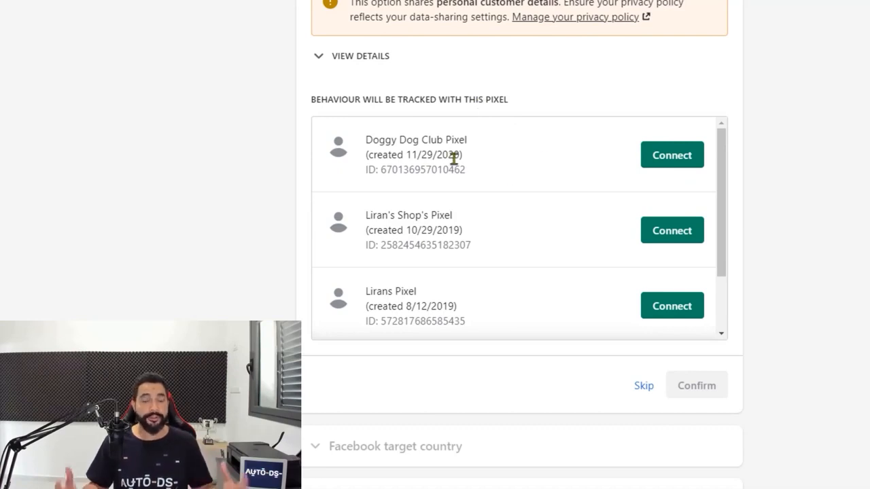
pyautogui.moveTo(472, 144); pyautogui.dragTo(377, 140)
pyautogui.click(430, 149)
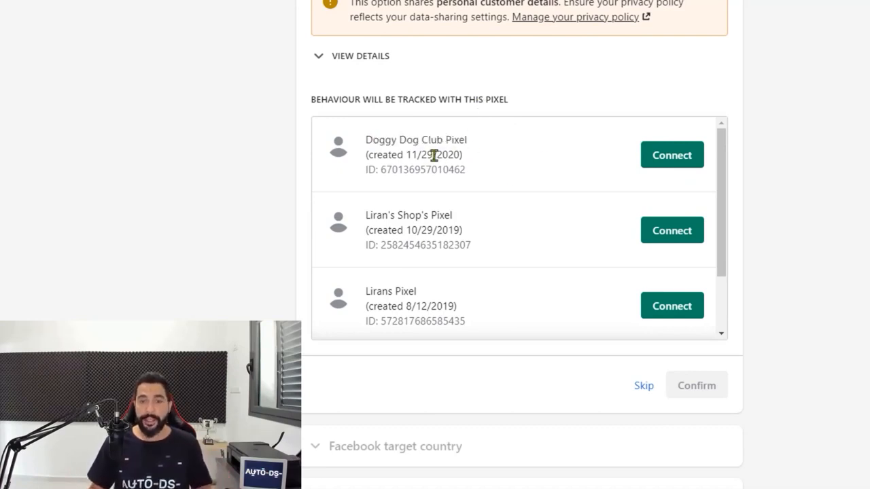
pyautogui.click(677, 165)
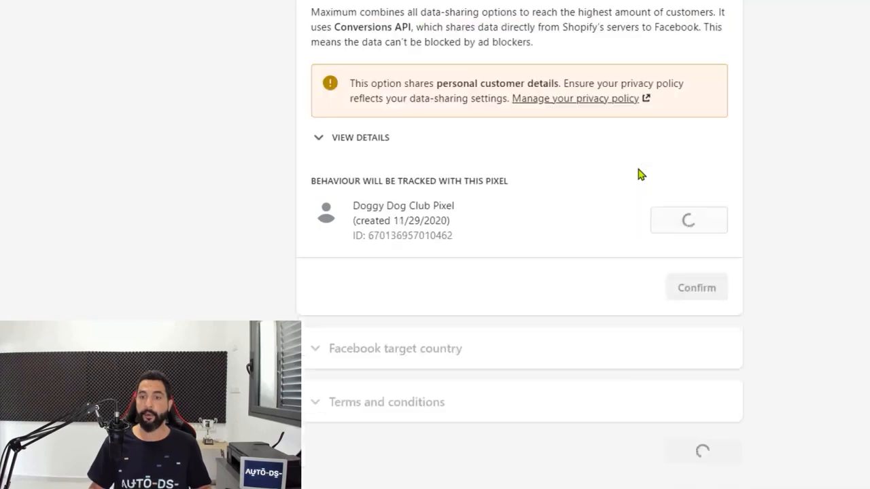
# Copy the pixel ID from Facebook's connection guide and search for it on Shopify's data-sharing page to compare the two IDs
pyautogui.scroll(2, 556, 301)
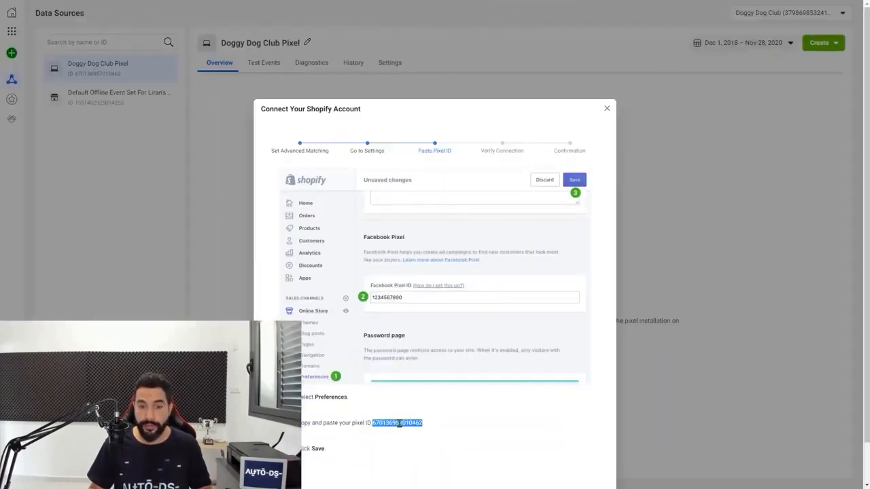
pyautogui.click(401, 424)
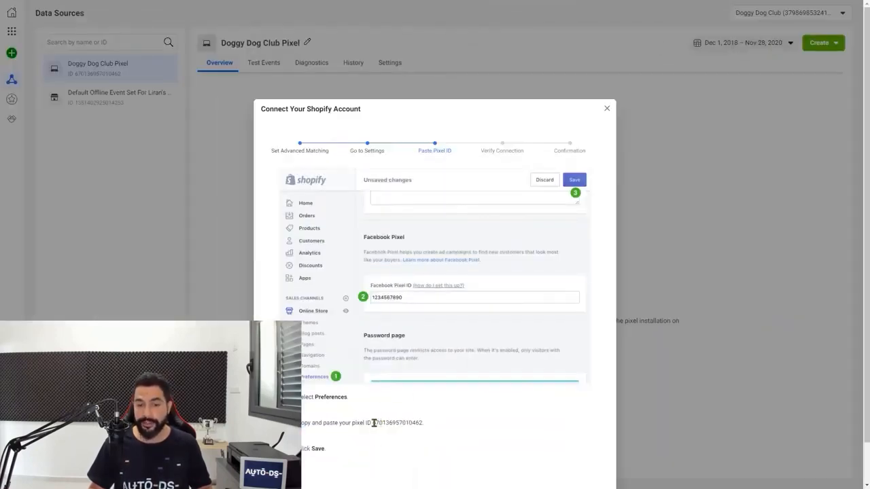
pyautogui.moveTo(374, 423); pyautogui.dragTo(424, 424)
pyautogui.hotkey('ctrl', 'c')
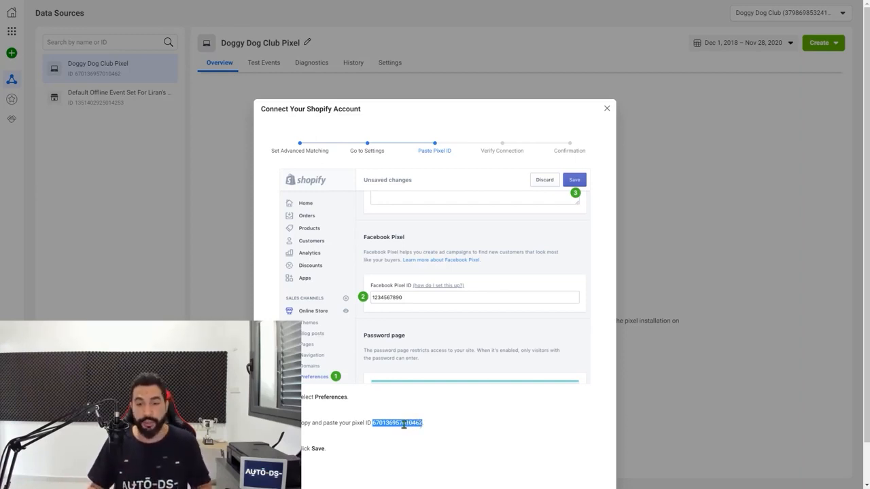
pyautogui.rightClick(404, 423)
pyautogui.click(406, 432)
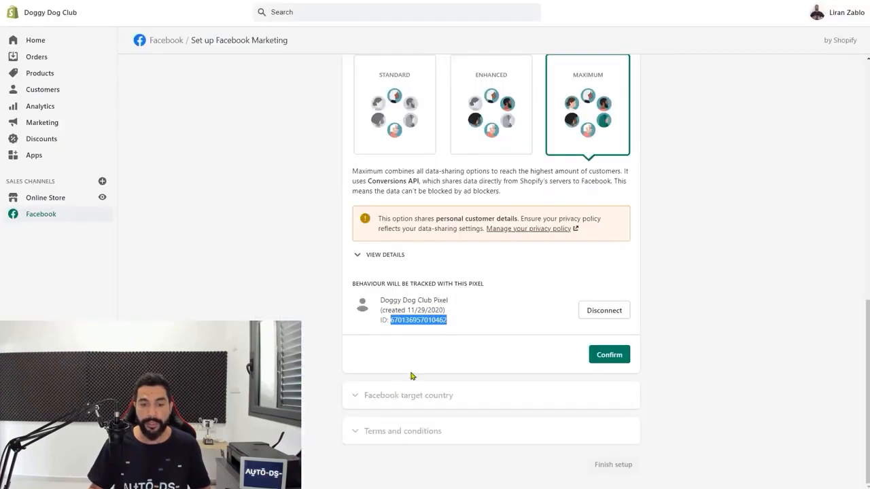
pyautogui.click(645, 287)
pyautogui.hotkey('ctrl', 'f')
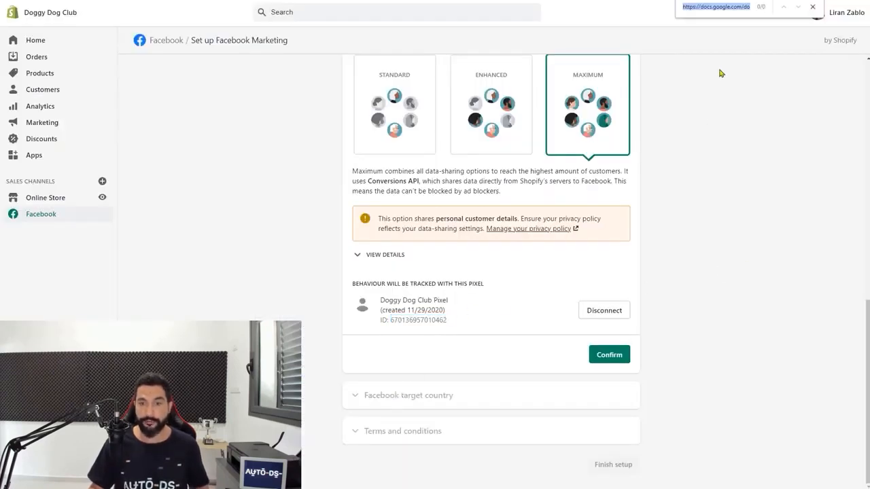
pyautogui.hotkey('ctrl', 'v')
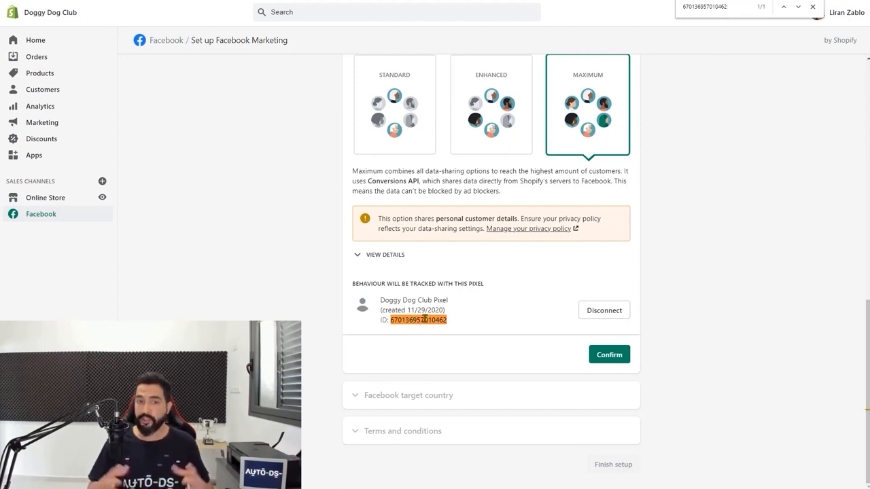
pyautogui.click(812, 7)
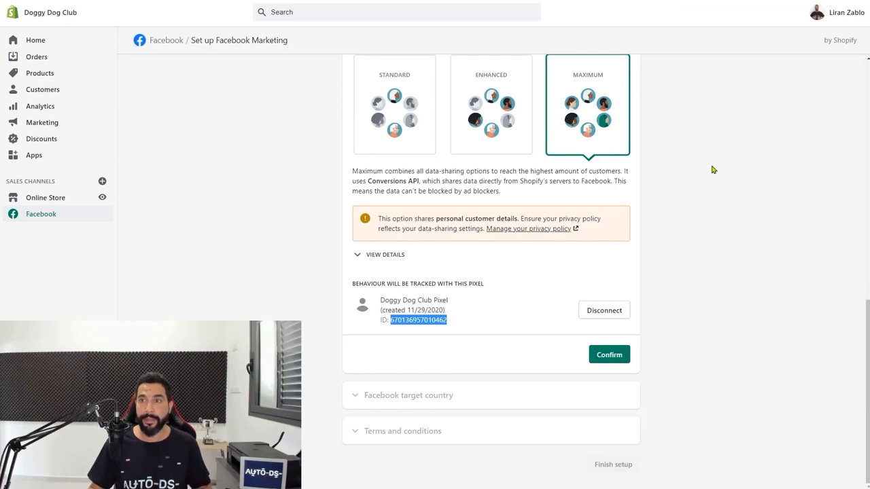
pyautogui.click(607, 358)
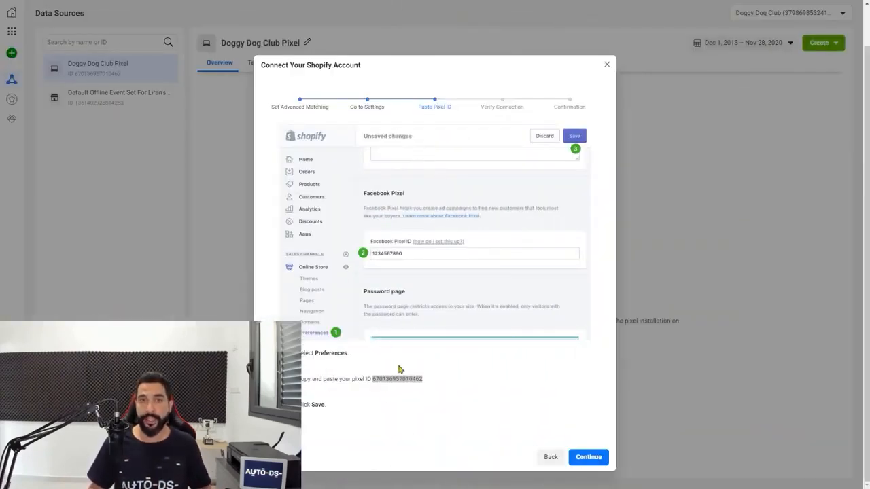
pyautogui.click(589, 460)
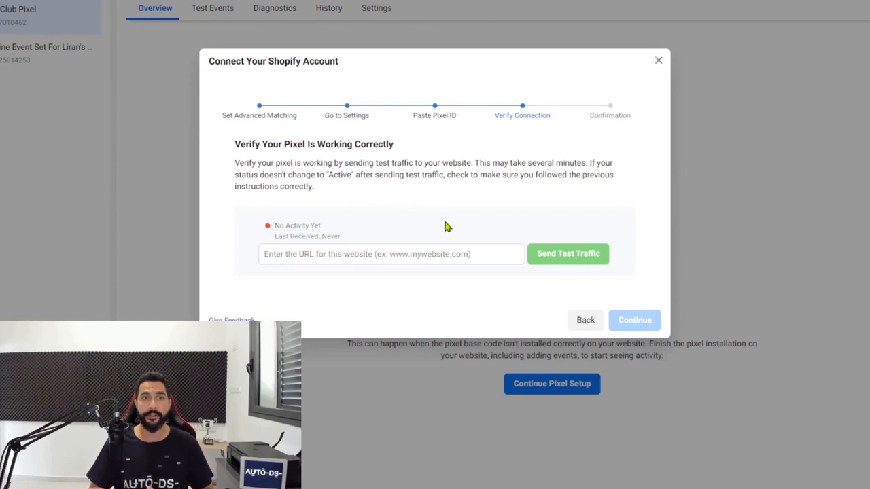
pyautogui.click(320, 256)
pyautogui.write('https://doggydogclub.com/')
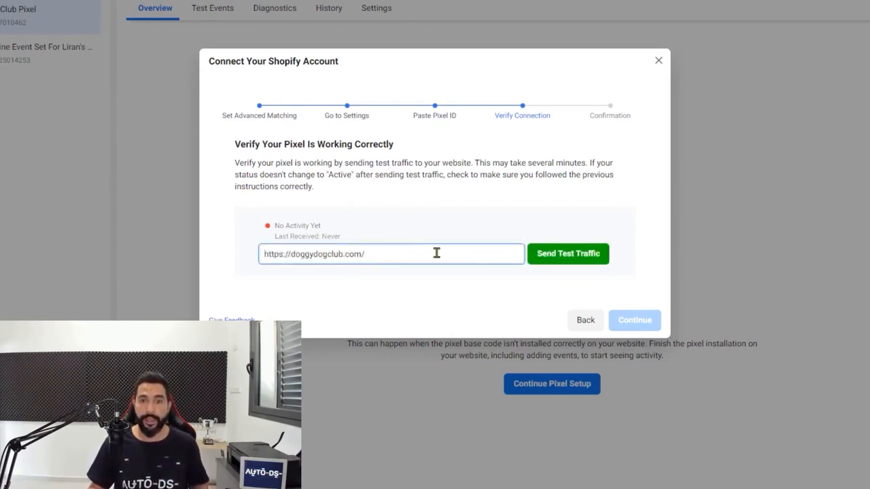
pyautogui.click(567, 259)
pyautogui.scroll(-1, 611, 238)
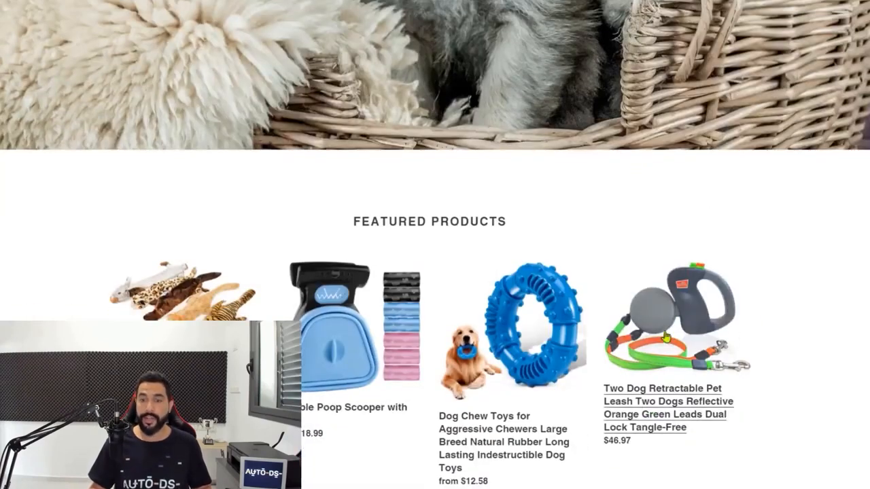
# Visit the Two Dog Retractable Pet Leash product to generate test traffic, and advance Facebook's Shopify connection guide to Confirmation
pyautogui.click(682, 302)
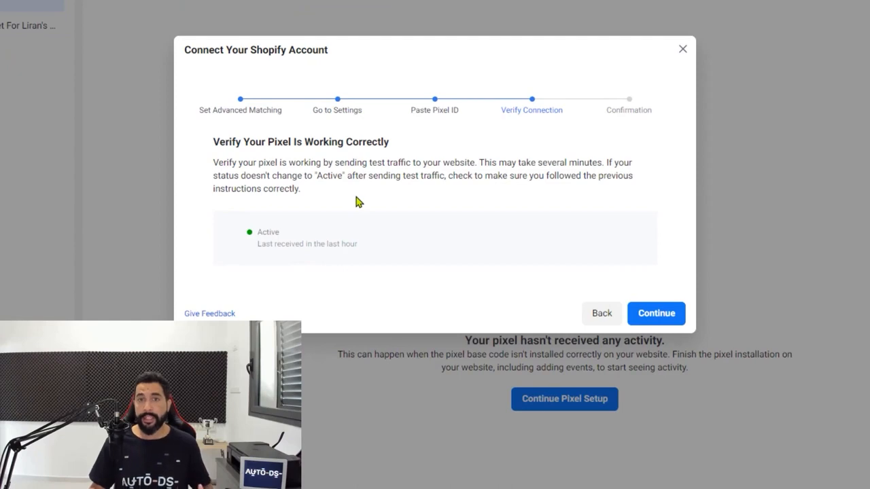
pyautogui.moveTo(261, 245); pyautogui.dragTo(381, 245)
pyautogui.click(376, 247)
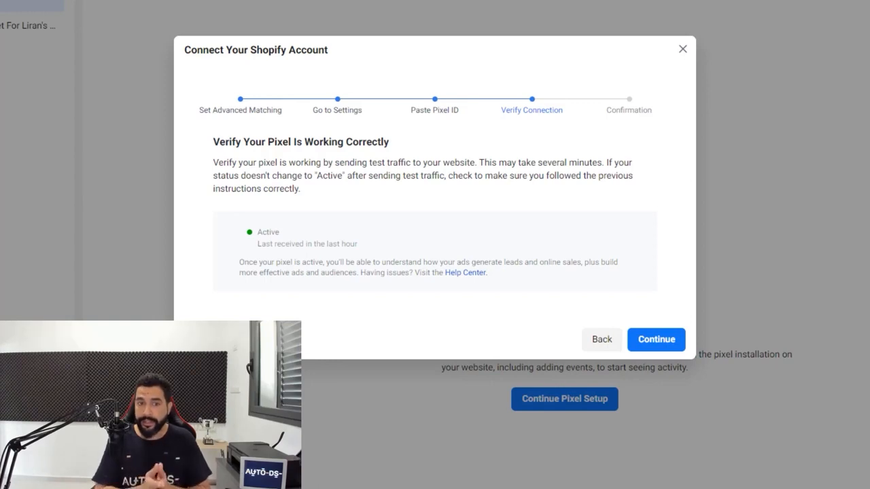
pyautogui.click(656, 341)
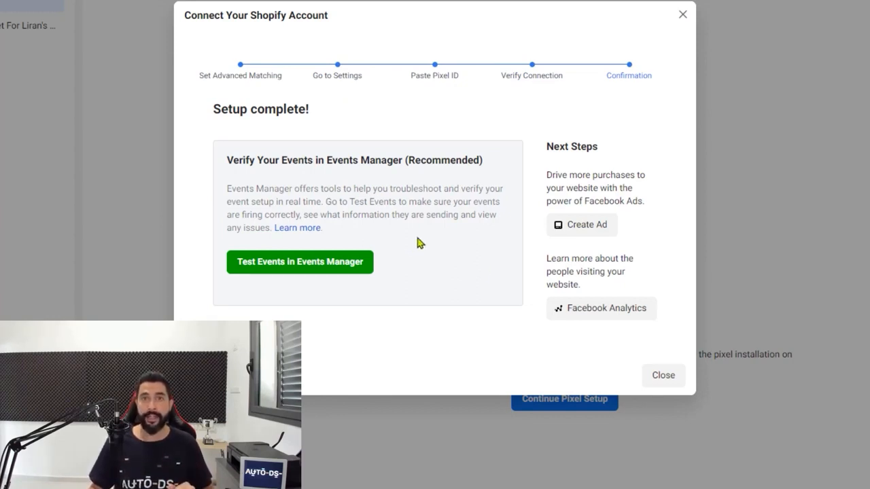
pyautogui.click(301, 272)
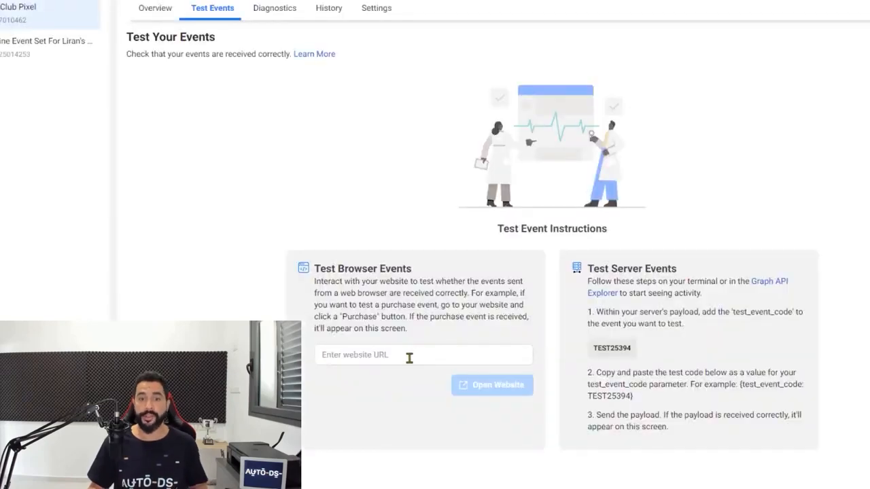
pyautogui.click(408, 355)
pyautogui.write('https://doggydogclub.com/')
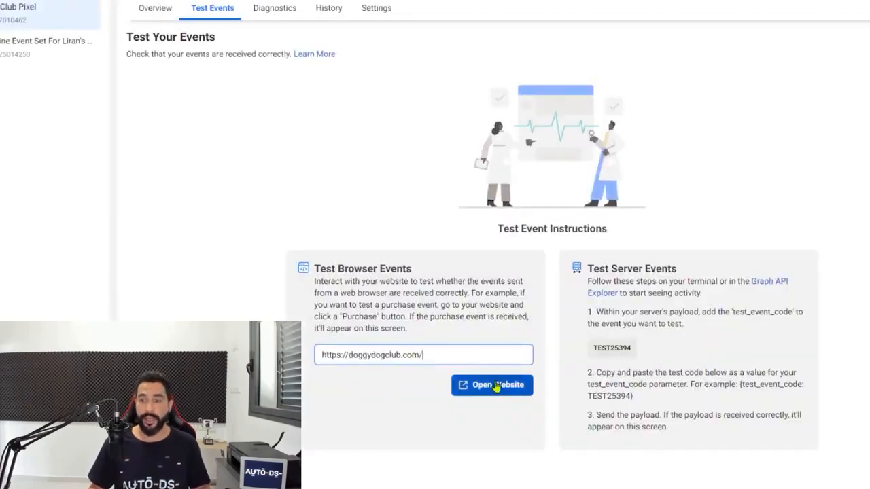
pyautogui.click(498, 386)
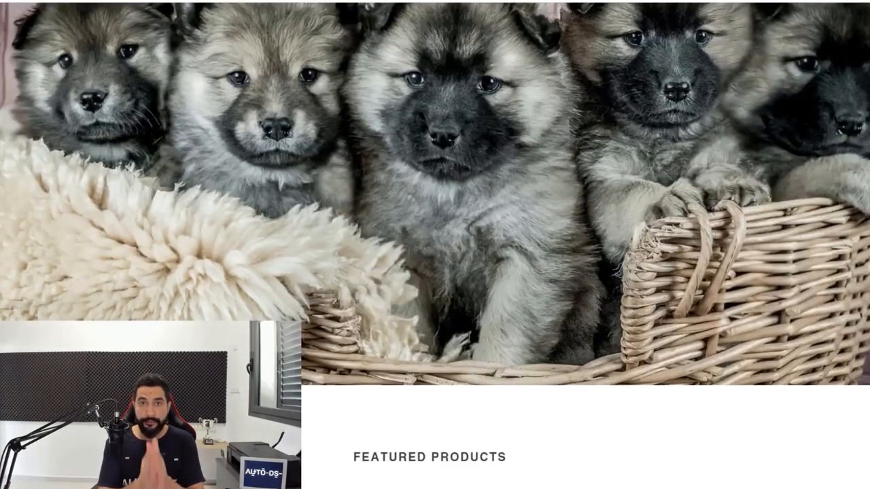
# Trigger test events on the store by viewing the Two Dog Retractable Pet Leash product and adding it to the cart
pyautogui.scroll(-3, 783, 163)
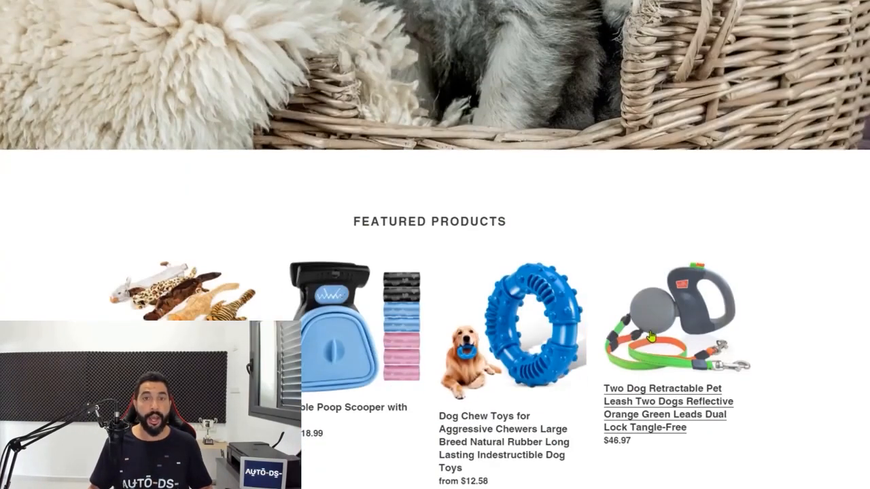
pyautogui.click(650, 336)
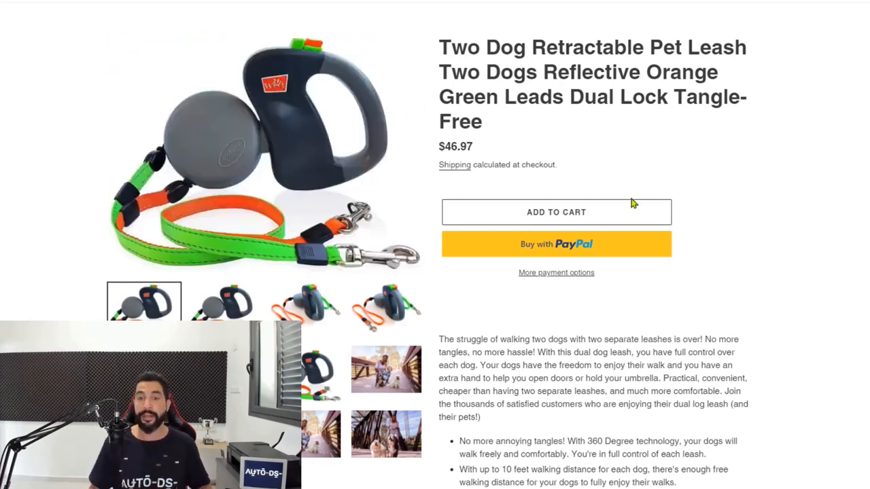
pyautogui.click(583, 216)
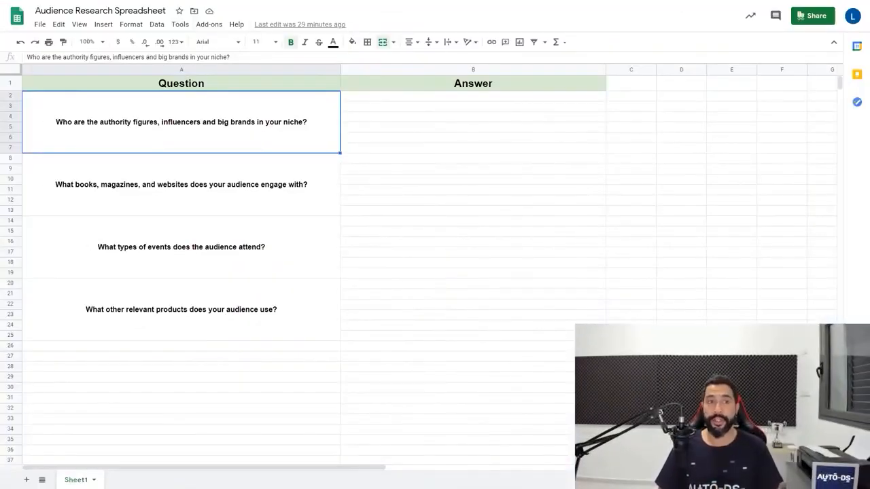
# Review the Question and Answer columns in the Audience Research Spreadsheet, including the question about authority figures, influencers and big brands
pyautogui.moveTo(272, 83); pyautogui.dragTo(261, 333)
pyautogui.moveTo(477, 82); pyautogui.dragTo(466, 301)
pyautogui.click(268, 120)
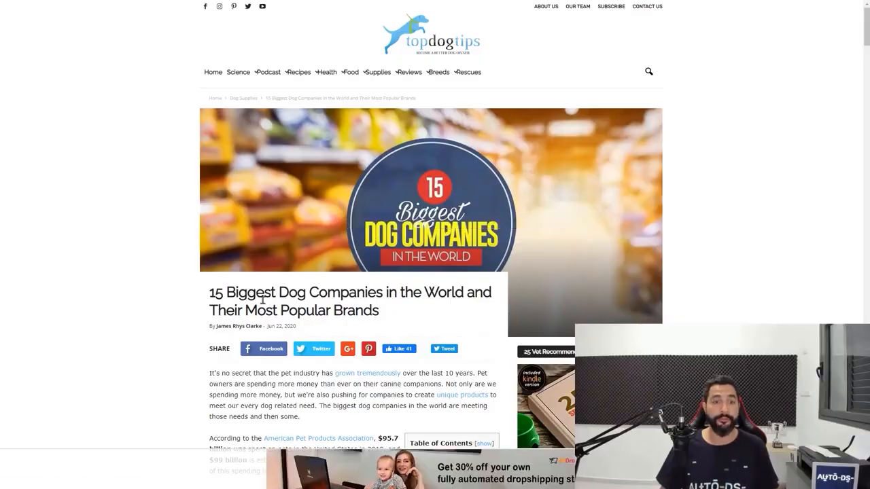
# Find Mars Pet, Inc. in the topdogtips article on the biggest dog companies and copy it into cell B2 of the Audience Research Spreadsheet
pyautogui.scroll(-3, 254, 212)
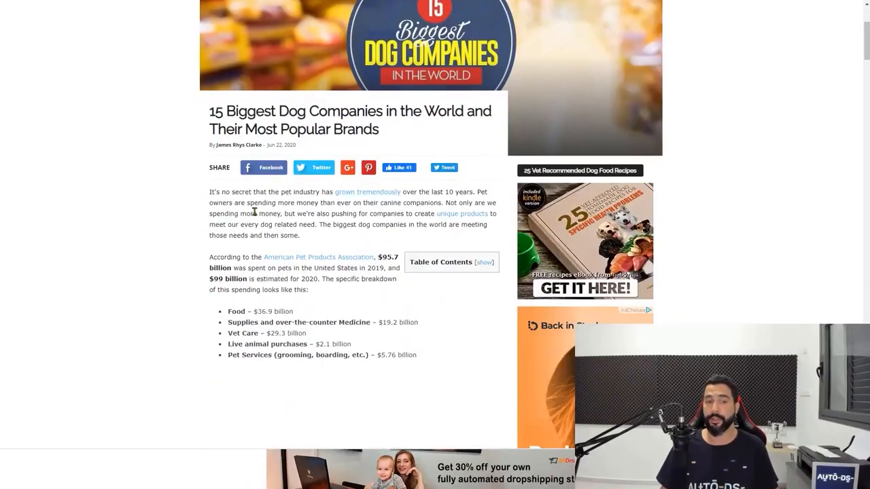
pyautogui.scroll(-3, 244, 197)
pyautogui.scroll(-6, 352, 90)
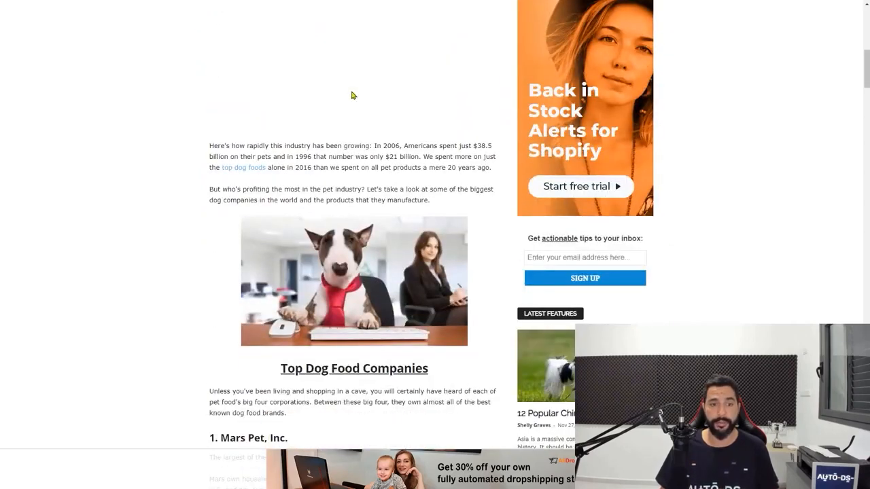
pyautogui.scroll(-2, 345, 63)
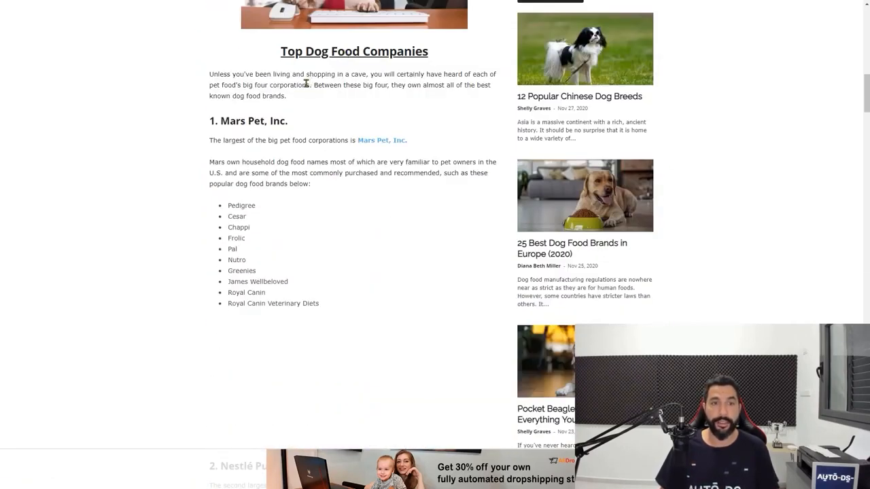
pyautogui.doubleClick(231, 122)
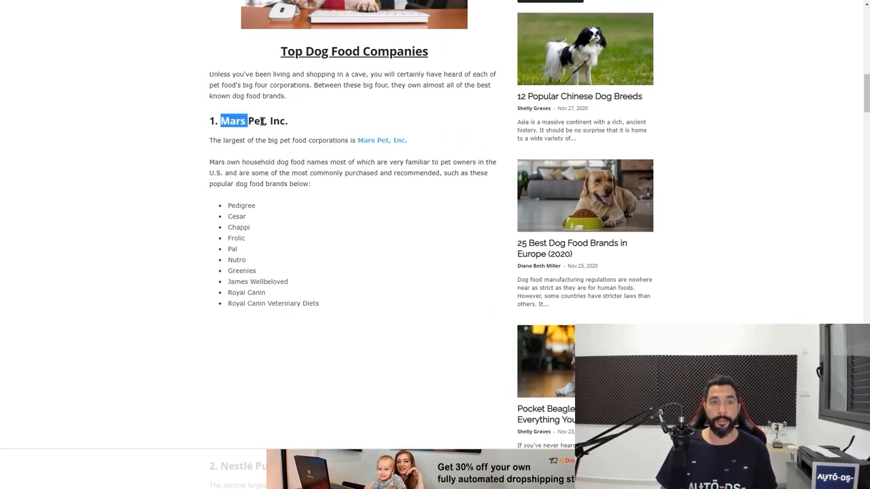
pyautogui.keyDown('shift'); pyautogui.click(286, 123); pyautogui.keyUp('shift')
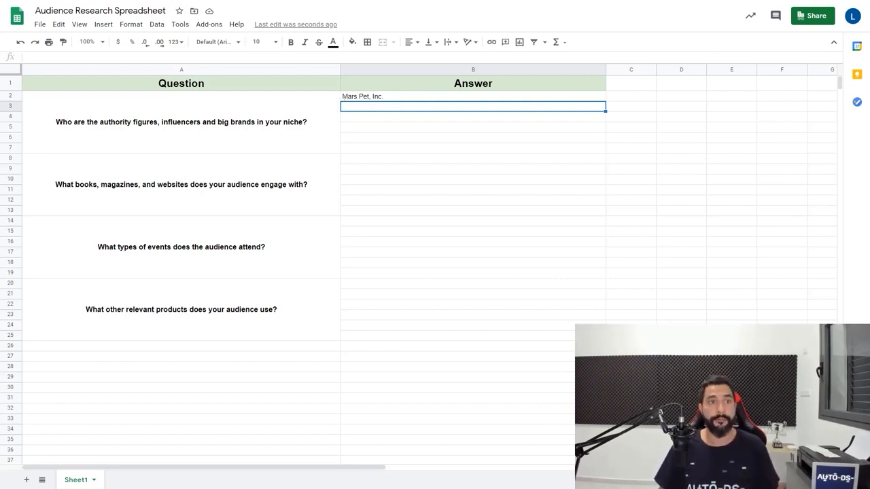
# Examine the article's remaining dog food companies, from Nestlé Purina PetCare to Spectrum Brands/United Pet Group
pyautogui.click(171, 1)
pyautogui.click(258, 133)
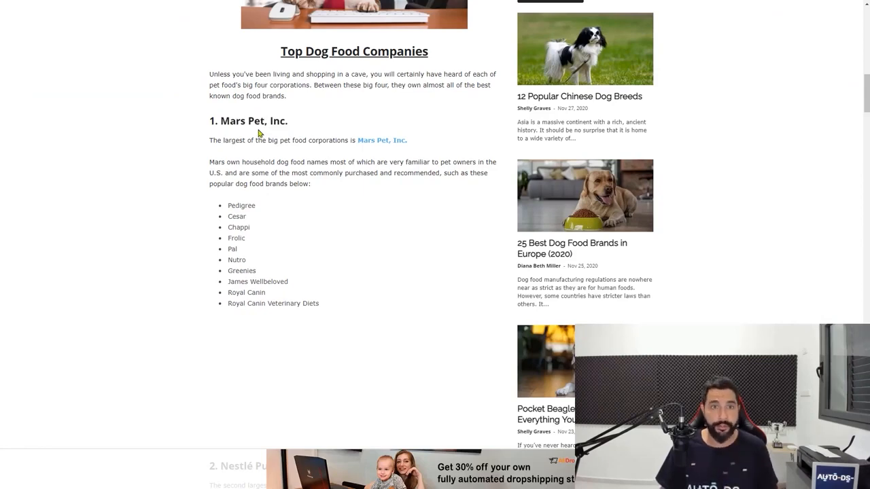
pyautogui.scroll(-2, 259, 133)
pyautogui.scroll(1, 262, 130)
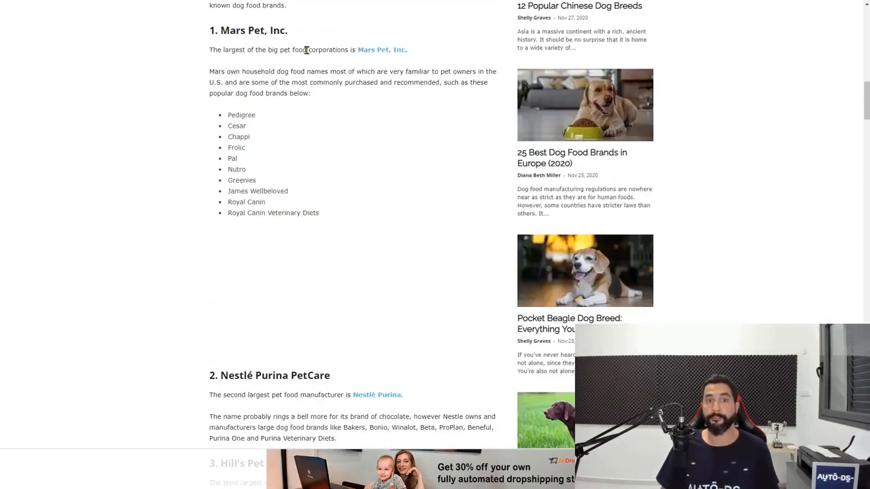
pyautogui.scroll(-3, 306, 50)
pyautogui.scroll(-1, 295, 75)
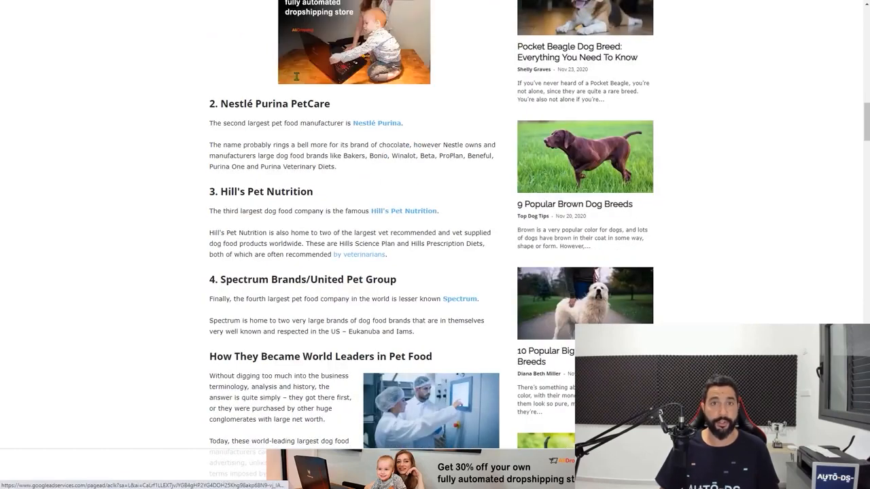
pyautogui.scroll(-1, 297, 76)
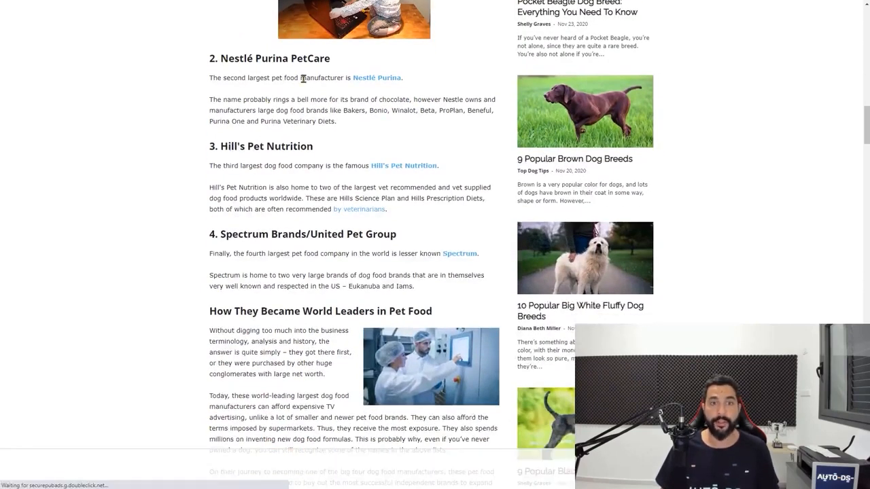
pyautogui.moveTo(290, 78); pyautogui.dragTo(317, 80)
pyautogui.click(266, 125)
pyautogui.scroll(-1, 266, 124)
pyautogui.moveTo(246, 58); pyautogui.dragTo(289, 75)
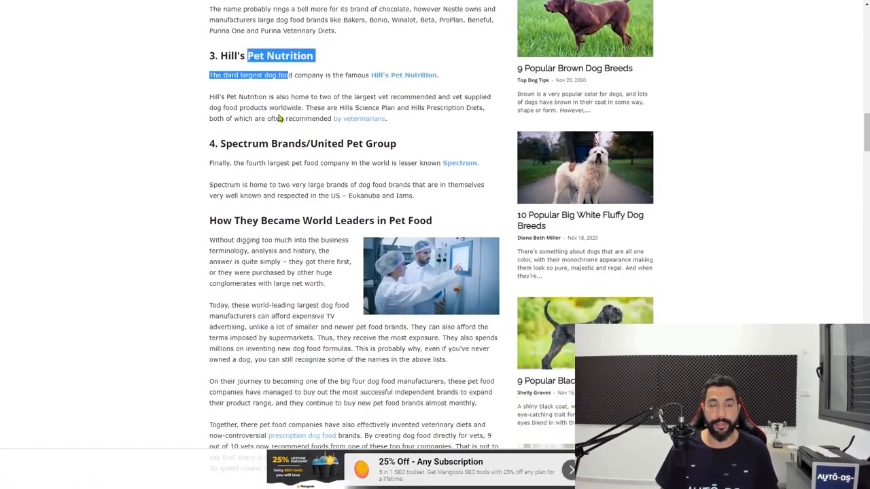
pyautogui.scroll(-1, 278, 117)
# Copy Mammoth Pet Products from the article's Top Dog Toy Companies section into cell B3 of the research spreadsheet
pyautogui.scroll(-8, 299, 116)
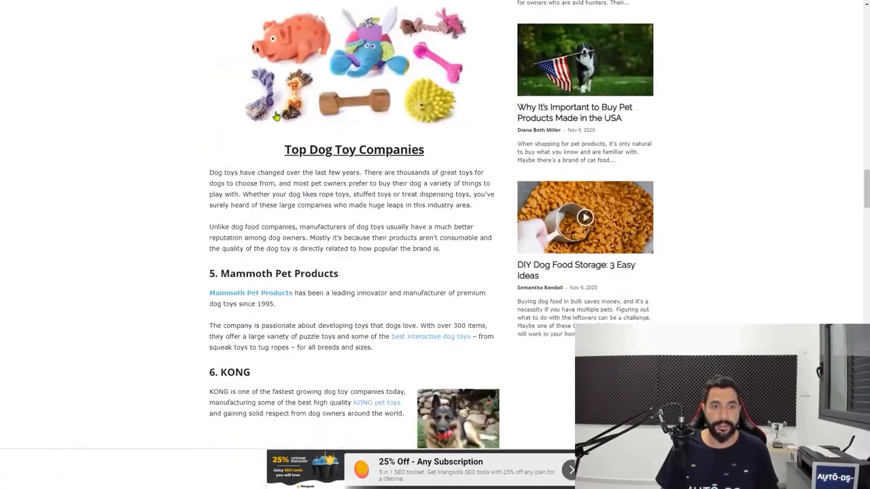
pyautogui.scroll(2, 333, 126)
pyautogui.scroll(1, 329, 118)
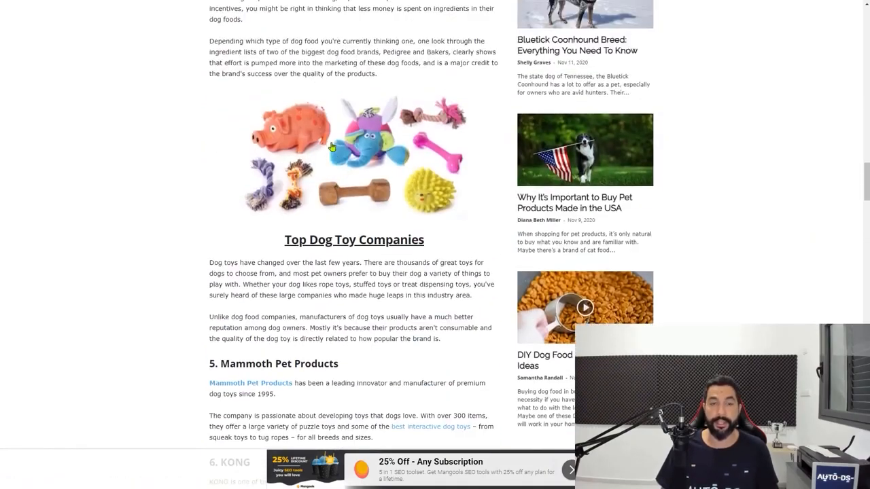
pyautogui.scroll(-2, 322, 102)
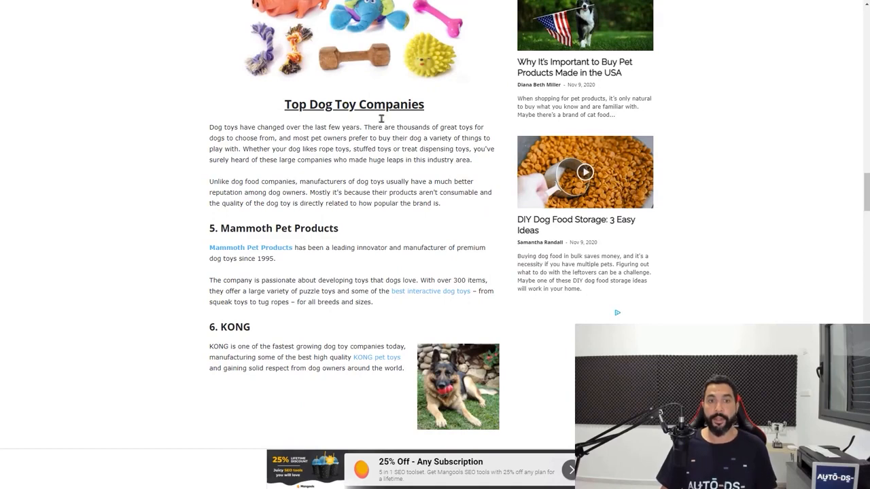
pyautogui.scroll(-1, 381, 118)
pyautogui.moveTo(229, 138); pyautogui.dragTo(312, 138)
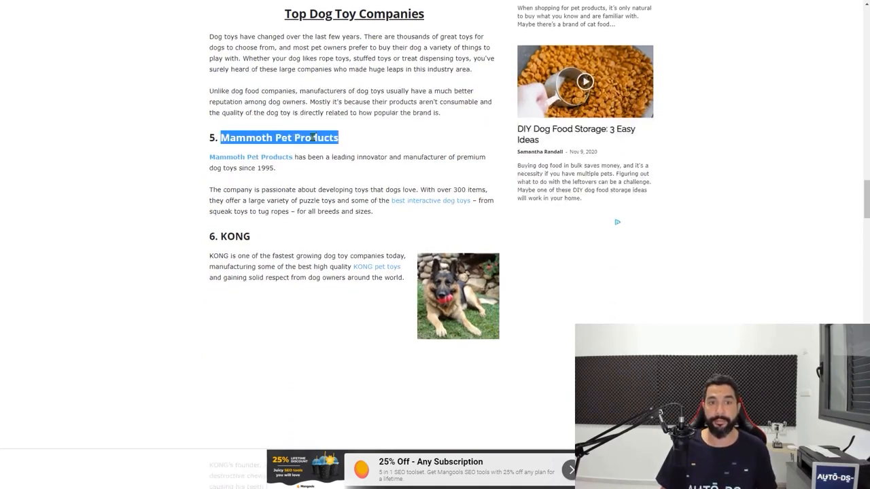
pyautogui.hotkey('ctrl', 'c')
pyautogui.click(283, 3)
pyautogui.doubleClick(409, 106)
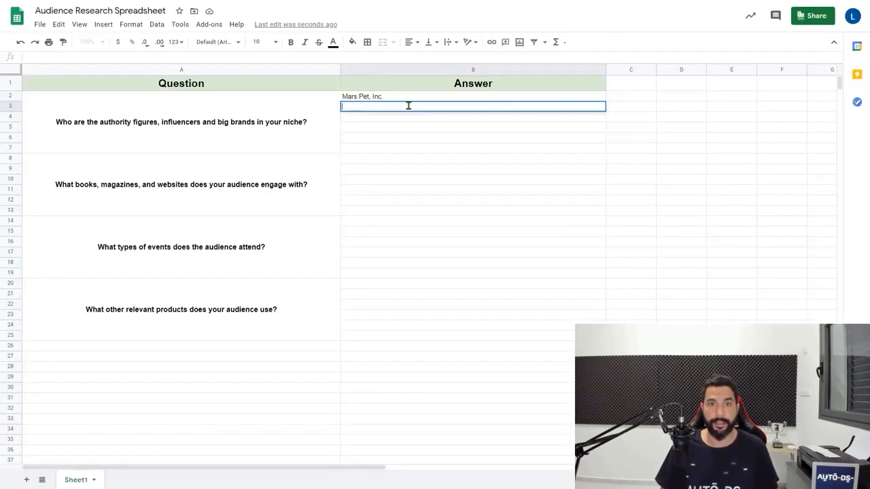
pyautogui.hotkey('ctrl', 'v')
pyautogui.press('Return')
pyautogui.press('Up')
pyautogui.press('Up')
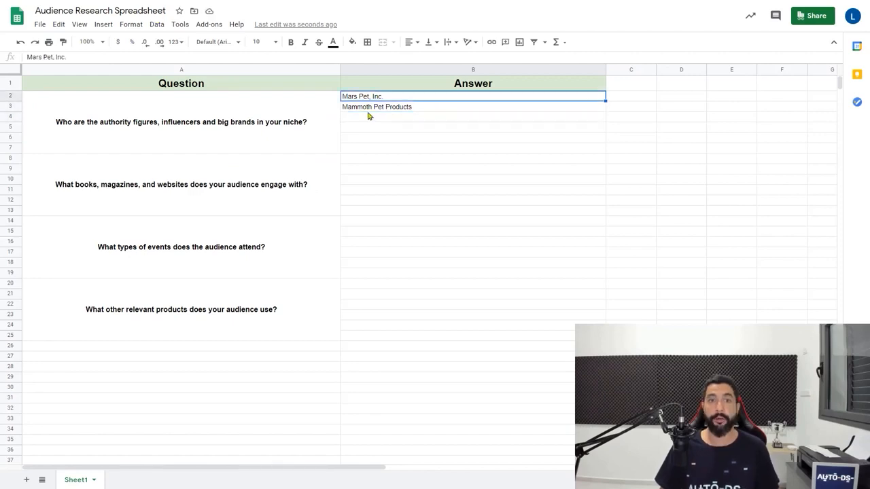
pyautogui.press('Down')
# Copy KONG from the article's dog toy companies into cell B4 of the research spreadsheet
pyautogui.click(242, 129)
pyautogui.click(388, 117)
pyautogui.click(177, 2)
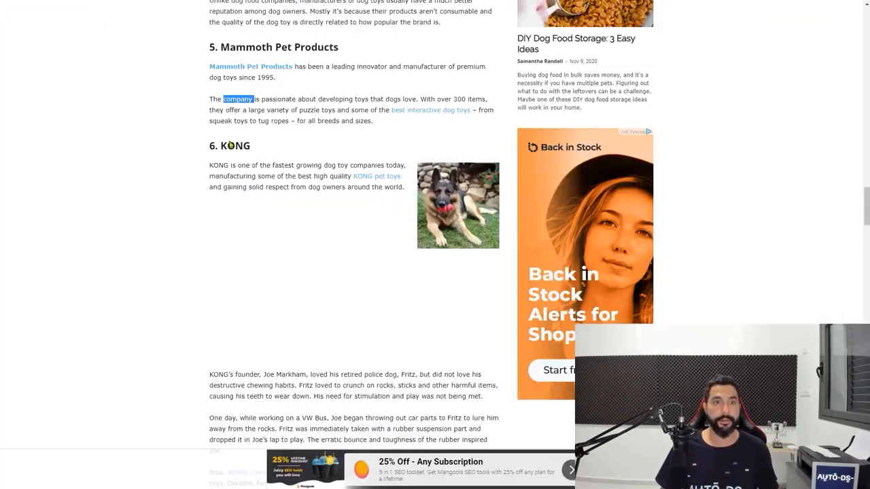
pyautogui.doubleClick(232, 146)
pyautogui.click(283, 2)
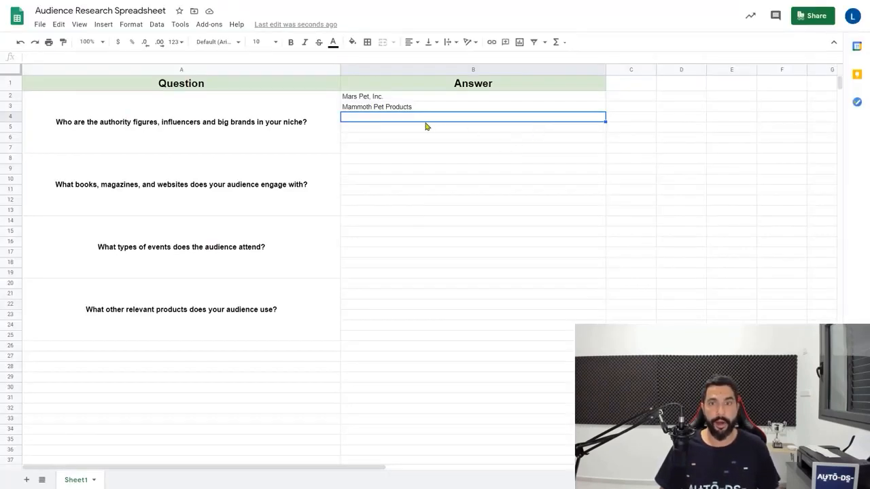
pyautogui.doubleClick(382, 119)
pyautogui.hotkey('ctrl', 'v')
pyautogui.press('Return')
# Copy Happy Pet from the article's Top Dog Supplies Companies section into cell B5 of the research spreadsheet
pyautogui.hotkey('ctrl', 'shift', 'Tab')
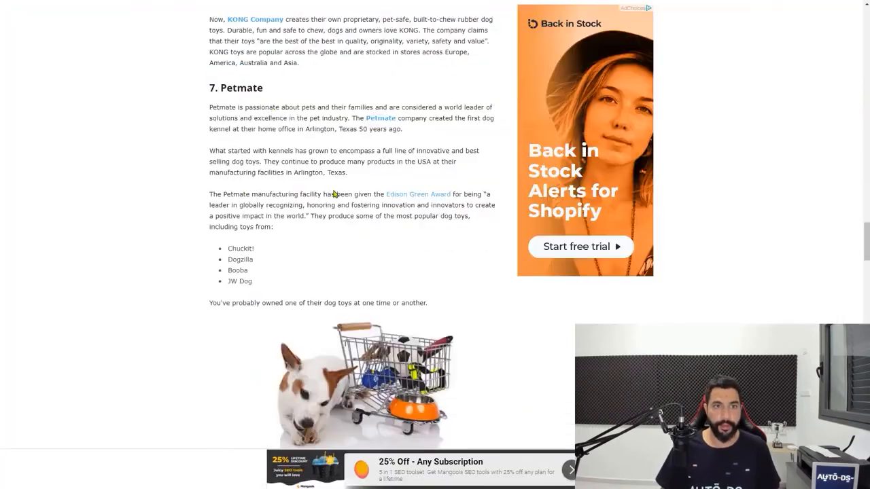
pyautogui.scroll(-7, 295, 194)
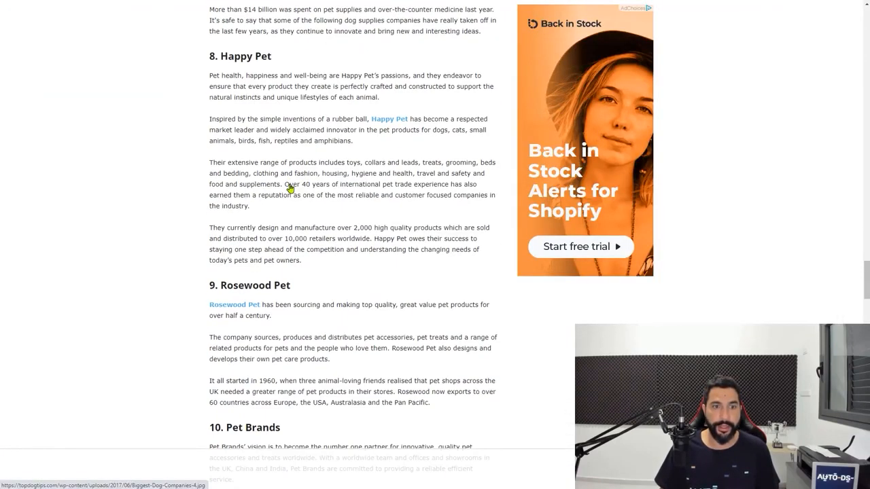
pyautogui.scroll(2, 299, 176)
pyautogui.scroll(-2, 259, 123)
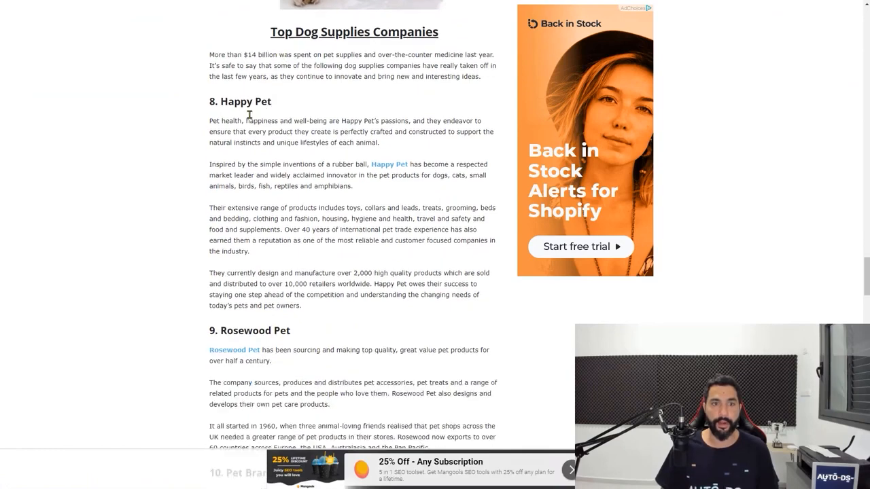
pyautogui.moveTo(221, 102); pyautogui.dragTo(271, 102)
pyautogui.hotkey('ctrl', 'c')
pyautogui.hotkey('ctrl', 'Tab')
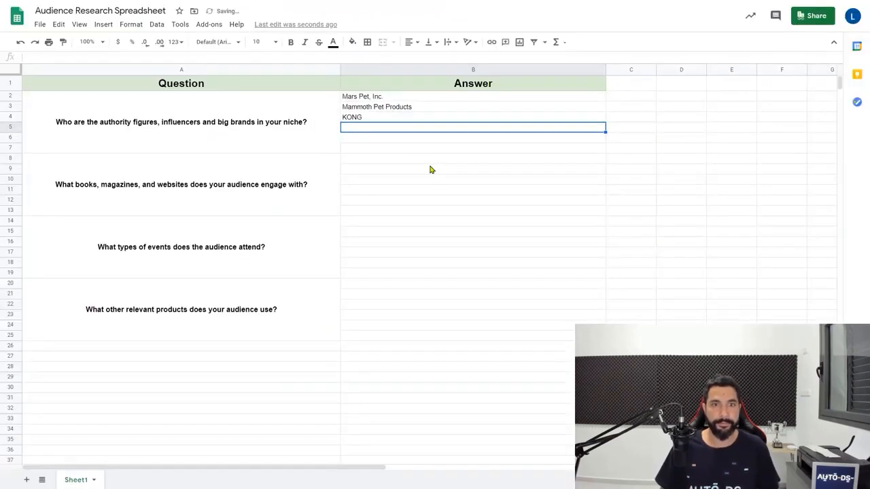
pyautogui.hotkey('ctrl', 'v')
pyautogui.press('Return')
# Copy MSD Animal Health from the article's Top Vet Care Companies section into cell B6 of the research spreadsheet
pyautogui.hotkey('ctrl', 'Tab')
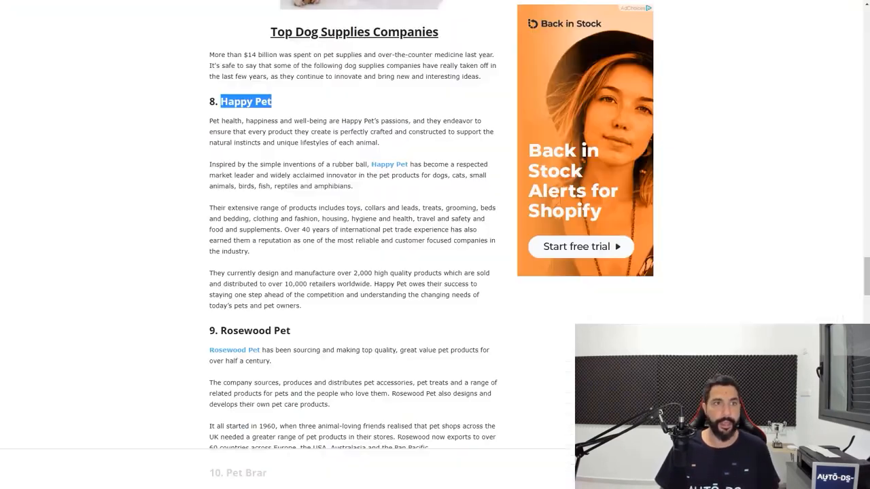
pyautogui.scroll(-5, 287, 194)
pyautogui.scroll(-3, 330, 112)
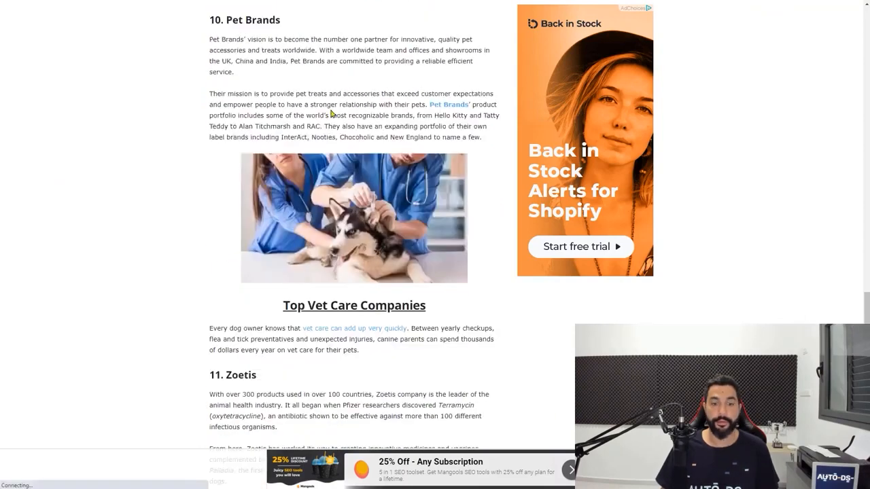
pyautogui.scroll(-2, 315, 153)
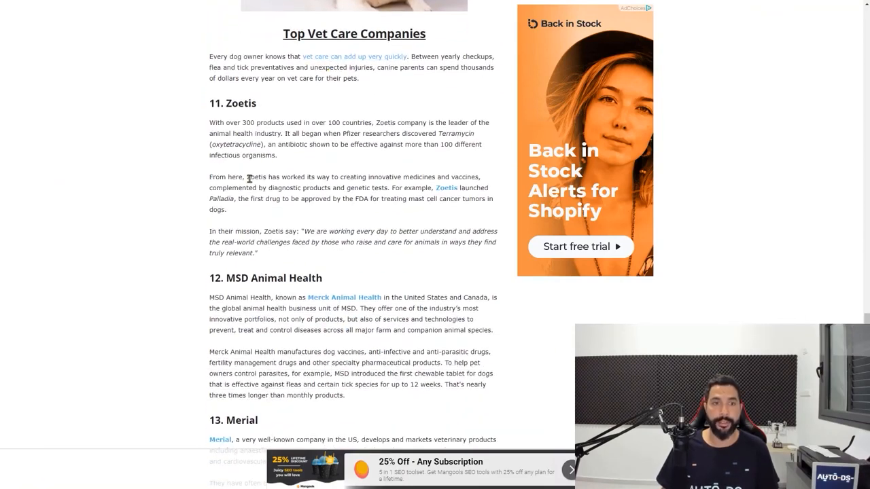
pyautogui.moveTo(226, 278)
pyautogui.mouseDown()
pyautogui.moveTo(321, 278)
pyautogui.moveTo(303, 278)
pyautogui.mouseUp()
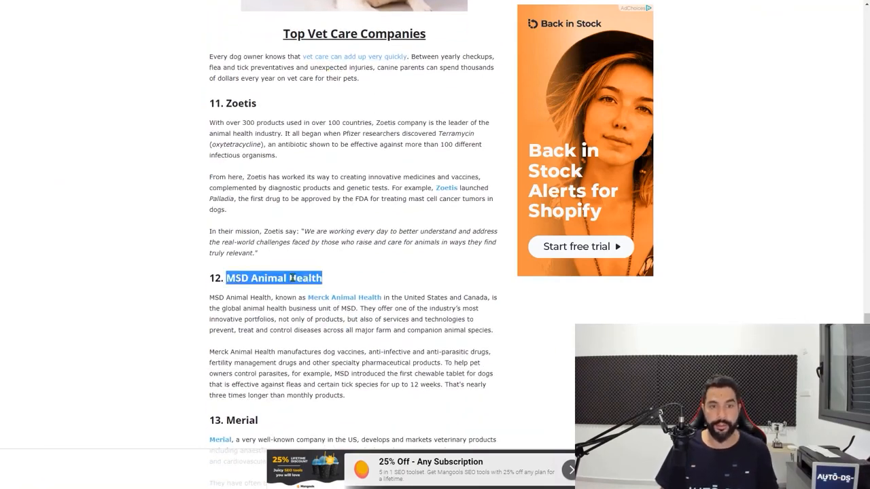
pyautogui.rightClick(305, 279)
pyautogui.click(319, 282)
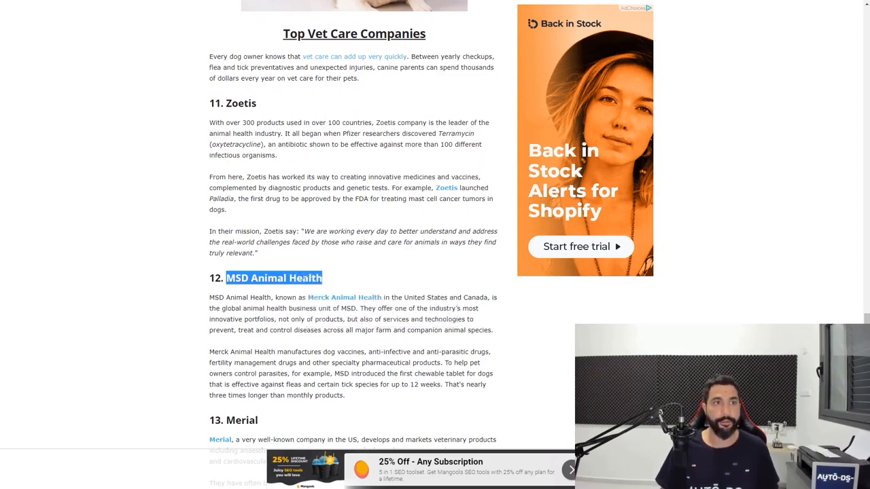
pyautogui.hotkey('ctrl', 'Tab')
pyautogui.hotkey('ctrl', 'v')
pyautogui.press('Return')
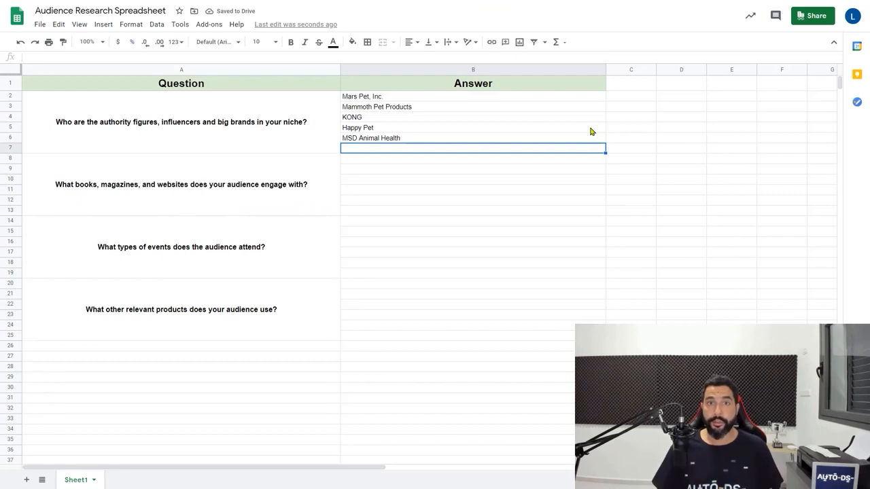
pyautogui.click(384, 100)
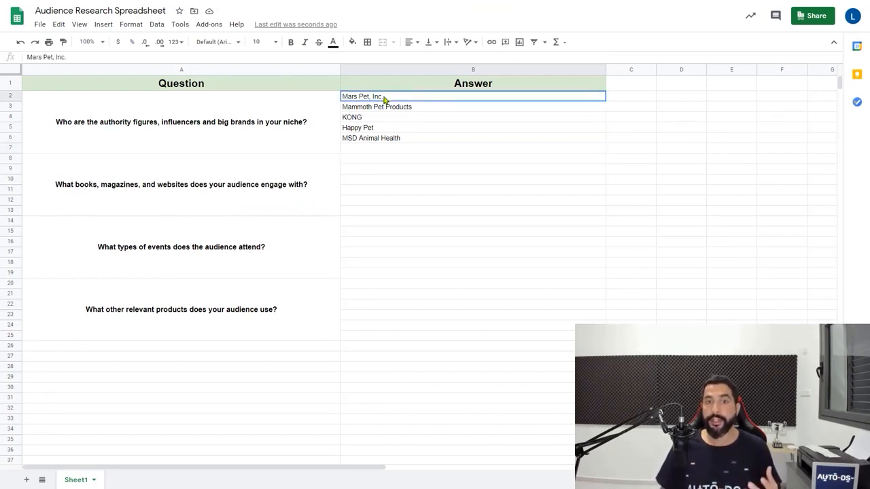
pyautogui.moveTo(383, 100); pyautogui.dragTo(381, 140)
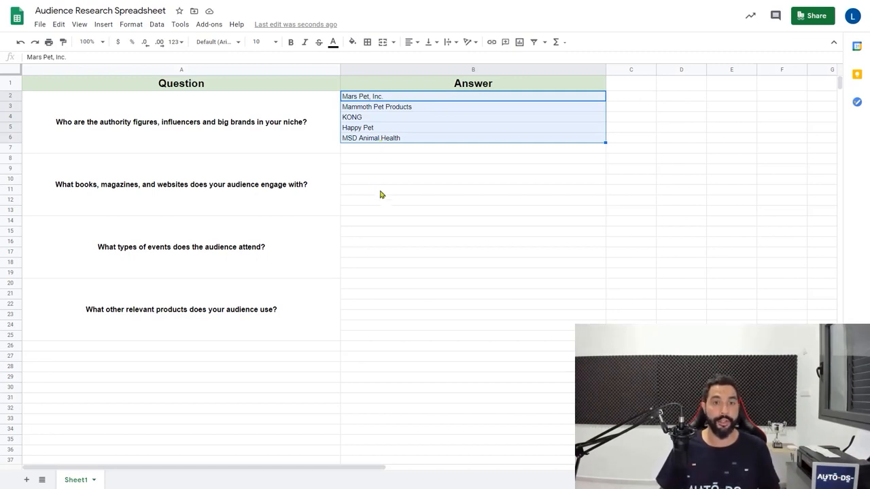
pyautogui.click(376, 160)
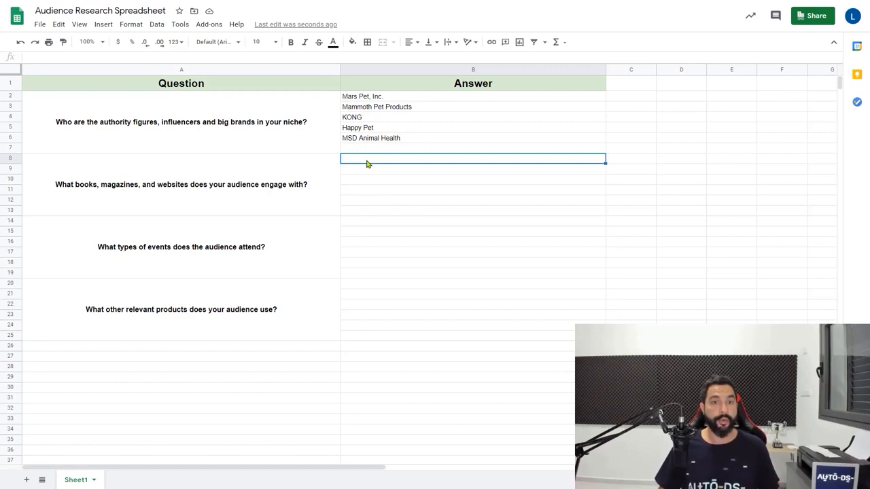
# Enter Modern Dog in cell B8 and Dog Fancy in B9, taken from the Google results for popular dog magazines
pyautogui.click(141, 202)
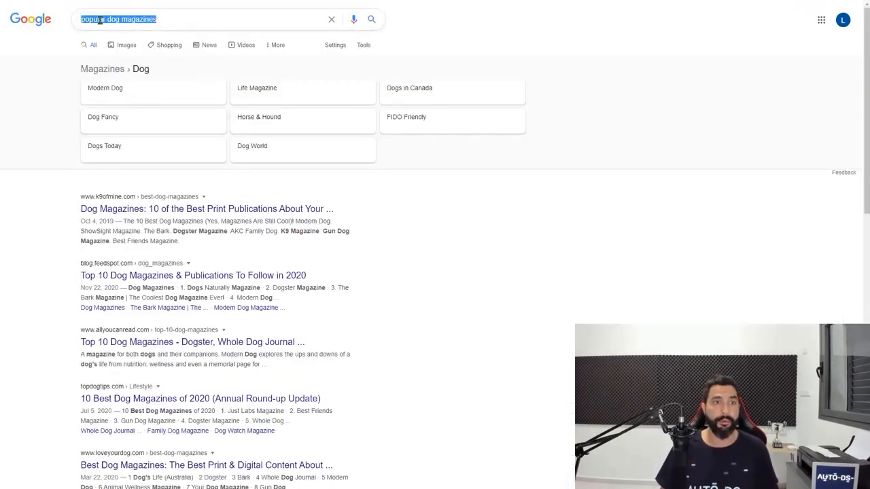
pyautogui.click(183, 20)
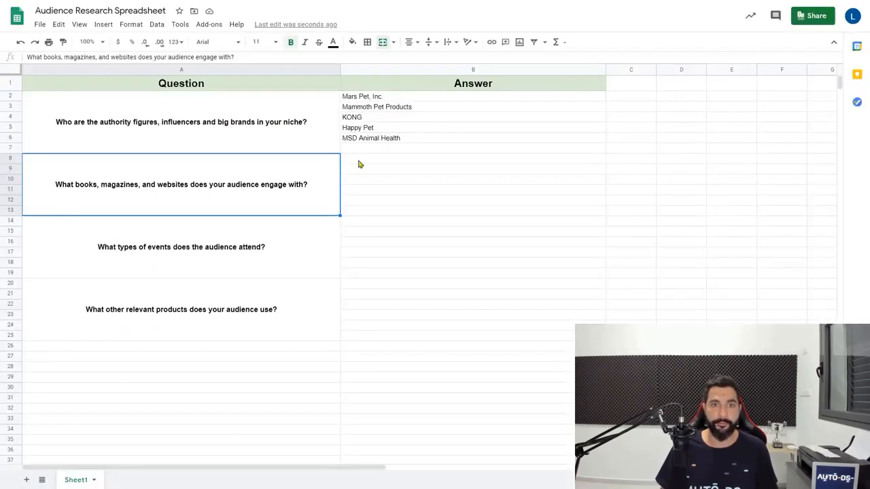
pyautogui.click(359, 161)
pyautogui.write('Modern Dog')
pyautogui.press('Return')
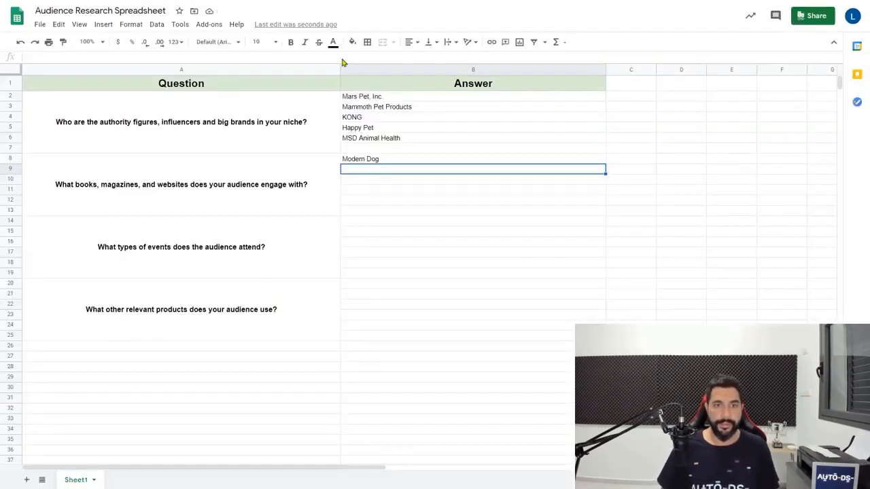
pyautogui.hotkey('ctrl', 'v')
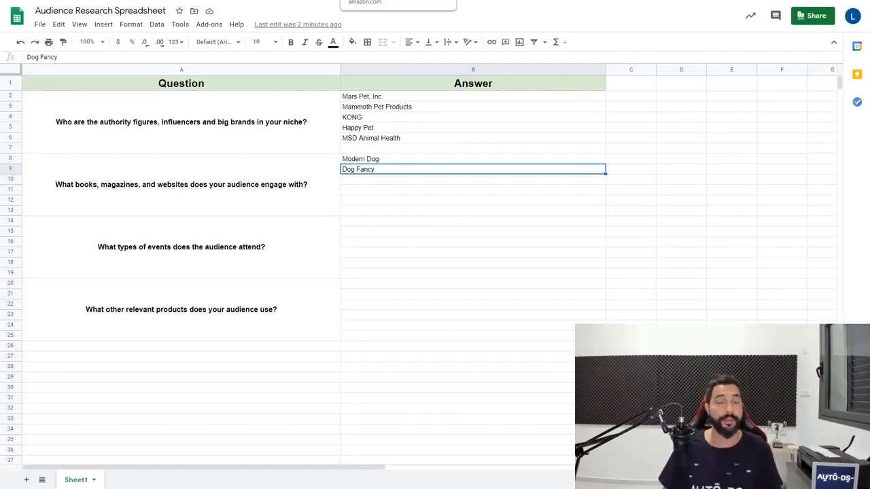
# Copy the title "Every Dog: A Book of Over 450 Breeds" from Amazon's dog books results into cell B10 of the spreadsheet
pyautogui.click(391, 0)
pyautogui.click(181, 11)
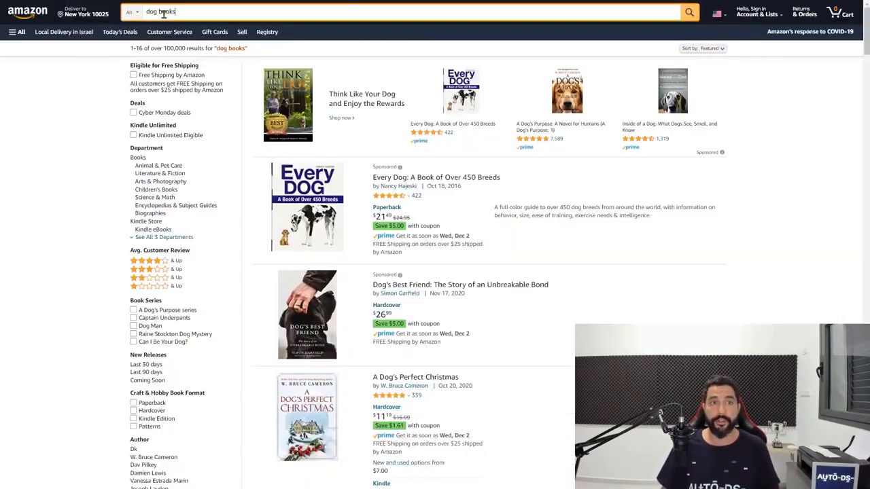
pyautogui.scroll(-2, 415, 136)
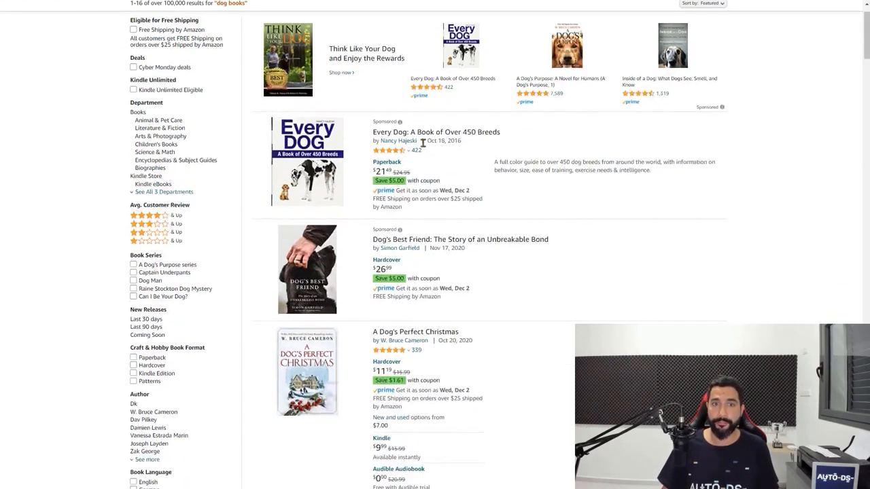
pyautogui.scroll(2, 435, 136)
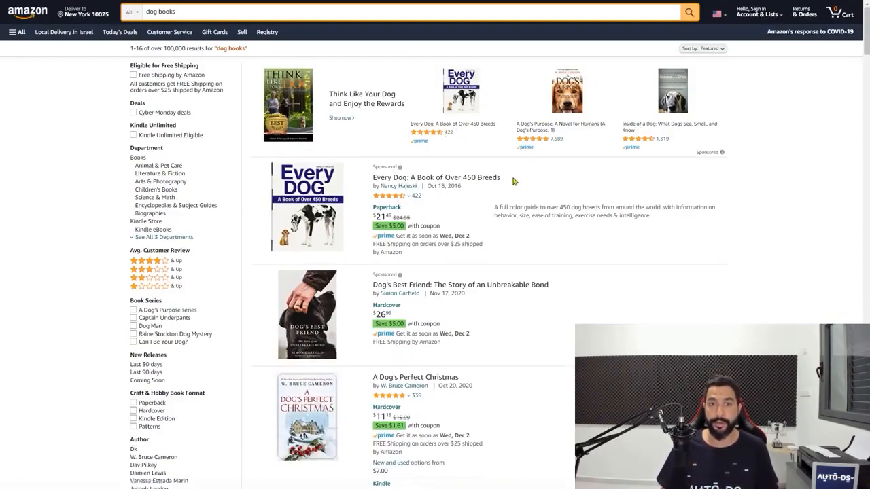
pyautogui.moveTo(514, 178); pyautogui.dragTo(375, 176)
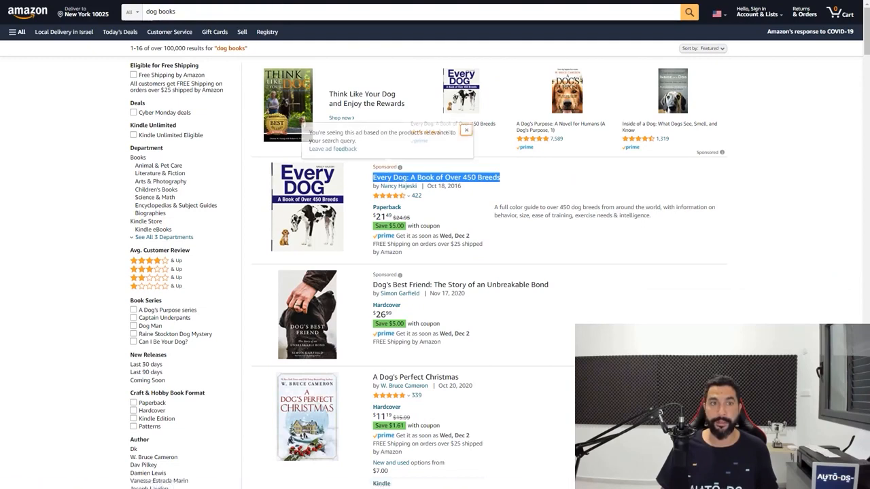
pyautogui.click(435, 1)
pyautogui.click(367, 180)
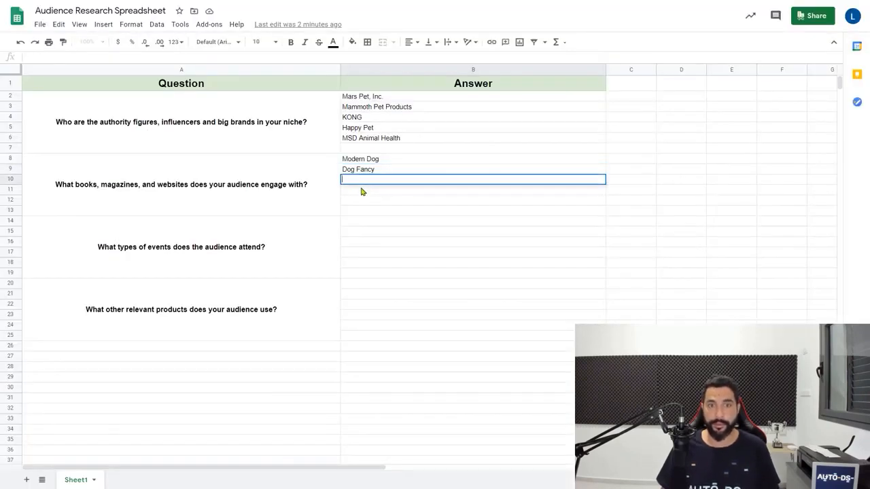
pyautogui.hotkey('ctrl', 'v')
pyautogui.press('Return')
# Copy the title "A Dog's Perfect Christmas" from Amazon's dog books results into cell B11 of the spreadsheet
pyautogui.click(347, 1)
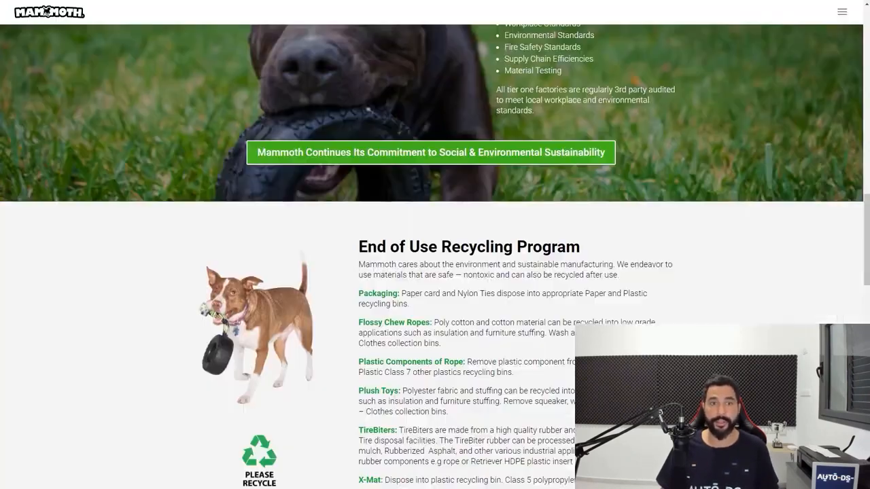
pyautogui.click(386, 1)
pyautogui.scroll(-3, 472, 171)
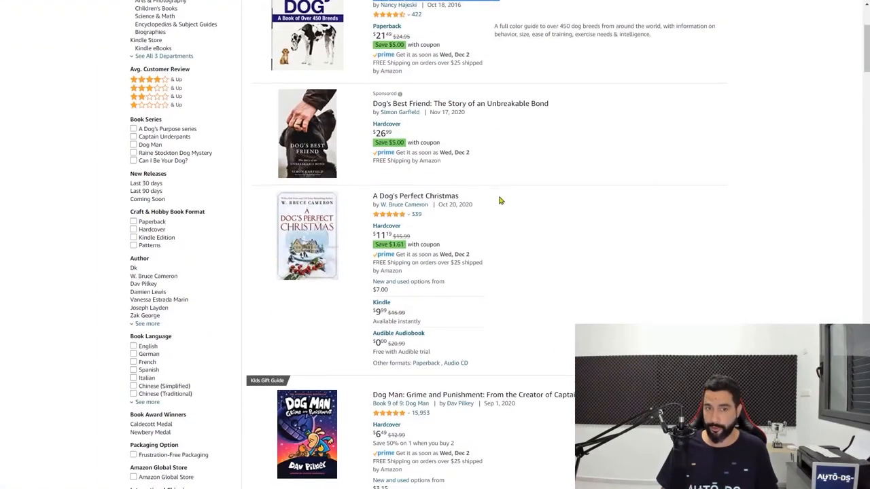
pyautogui.scroll(-2, 496, 177)
pyautogui.scroll(1, 478, 161)
pyautogui.moveTo(459, 196); pyautogui.dragTo(371, 196)
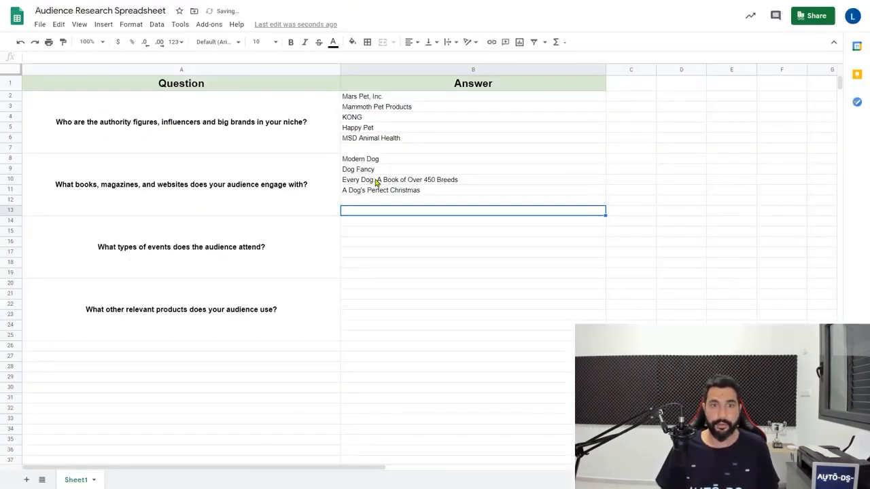
pyautogui.click(375, 181)
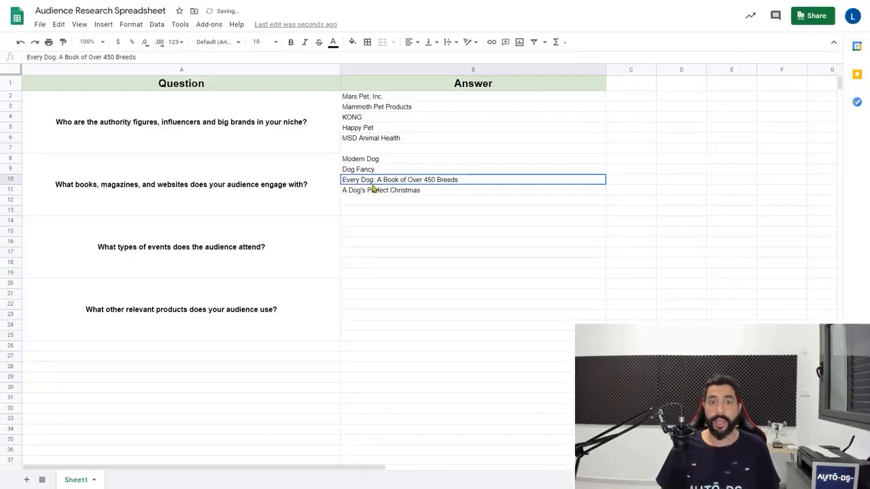
pyautogui.click(369, 162)
pyautogui.keyDown('shift'); pyautogui.click(370, 169); pyautogui.keyUp('shift')
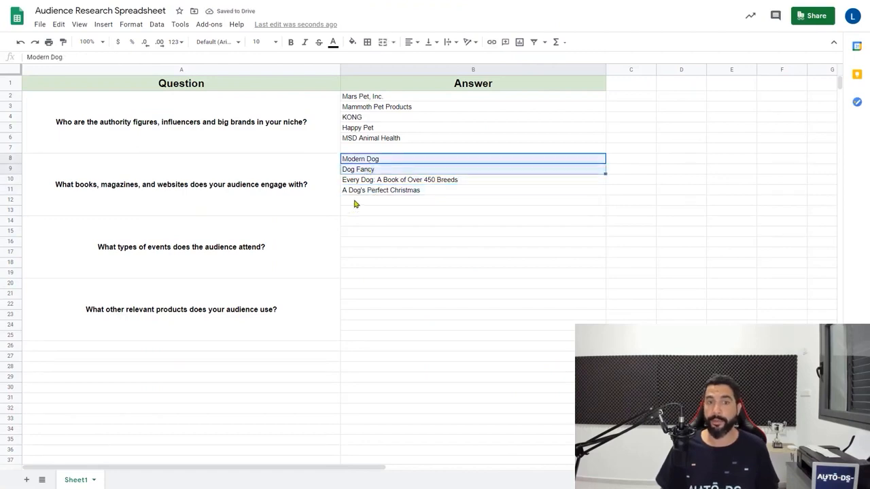
# Open Business Insider's article "The 10 Best Websites For Dog Lovers" from the Google results for popular dog websites
pyautogui.click(354, 202)
pyautogui.keyDown('shift'); pyautogui.click(354, 208); pyautogui.keyUp('shift')
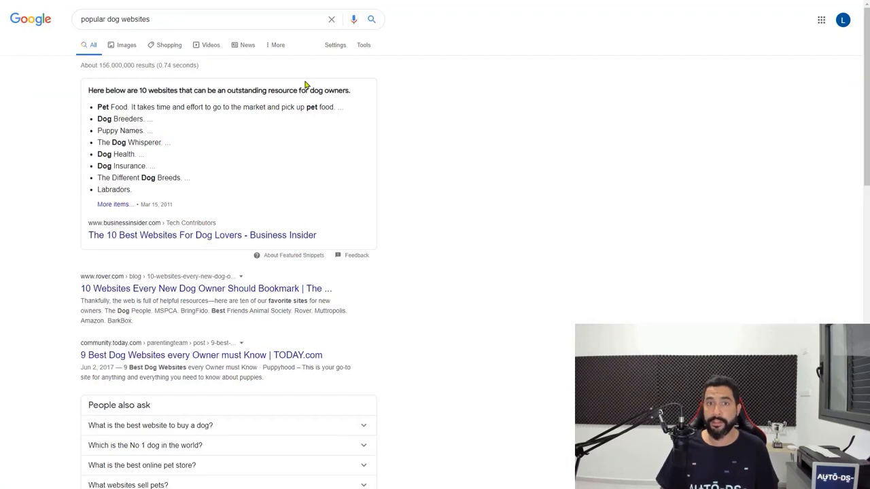
pyautogui.moveTo(153, 16); pyautogui.dragTo(26, 8)
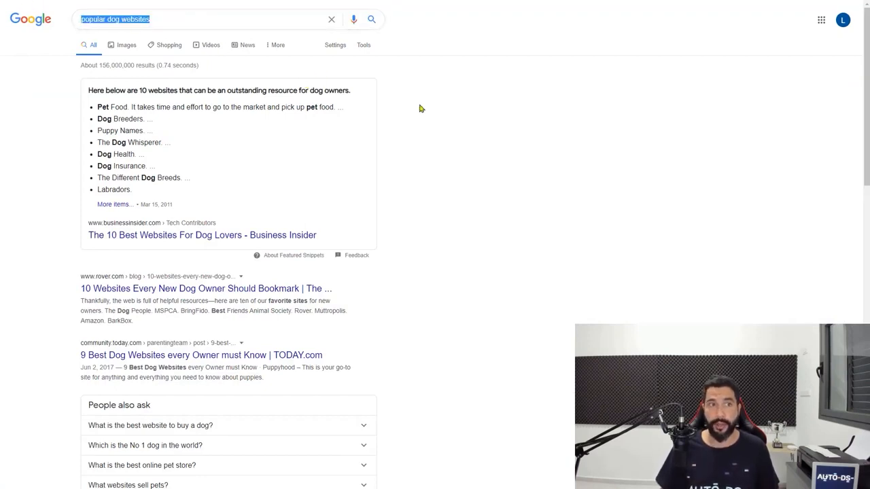
pyautogui.click(573, 136)
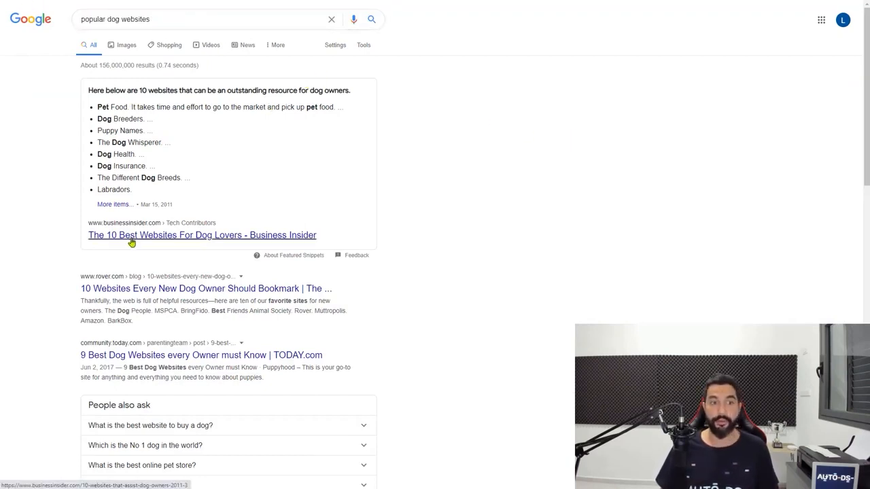
pyautogui.click(131, 241)
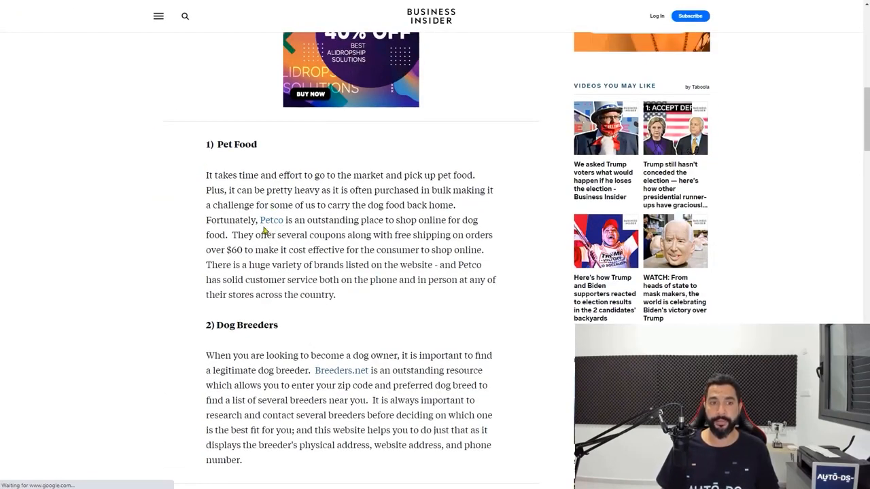
pyautogui.click(271, 220)
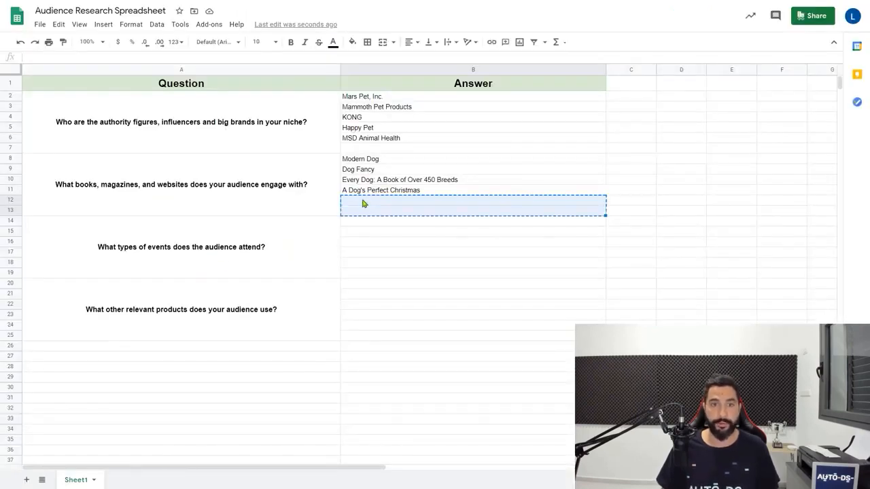
pyautogui.write('https://www.petco.com/')
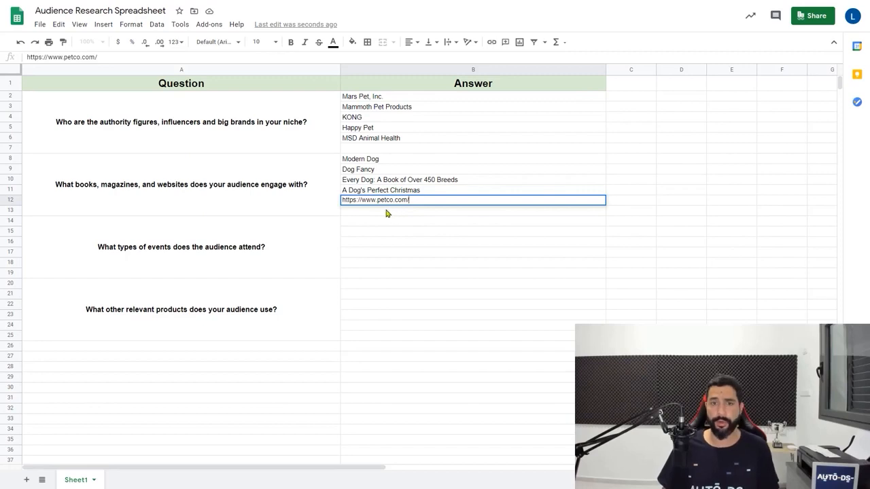
pyautogui.click(386, 212)
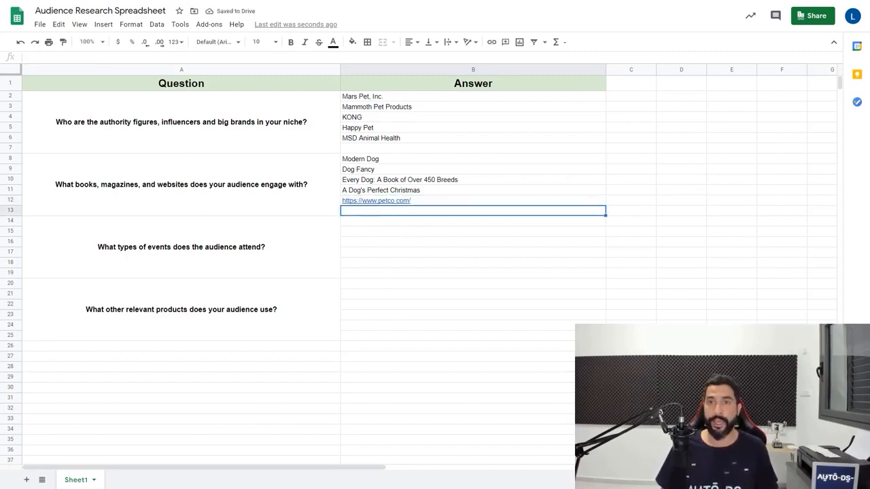
pyautogui.scroll(-2, 297, 183)
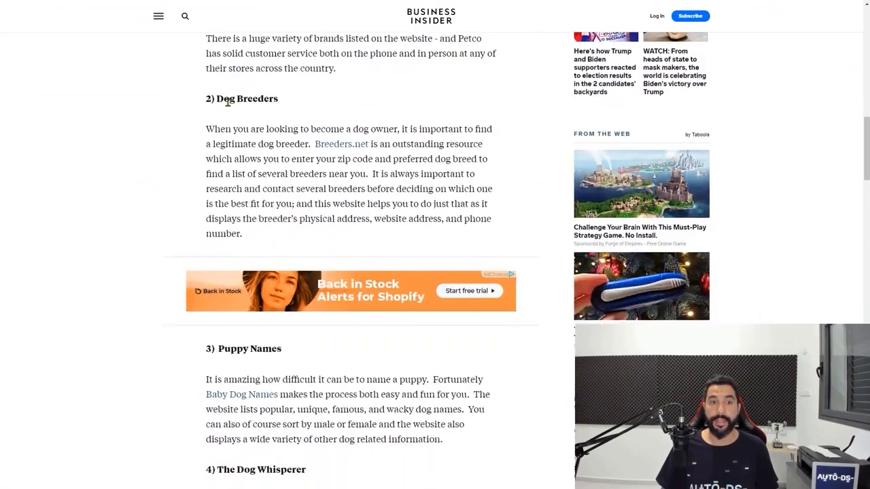
pyautogui.click(341, 145)
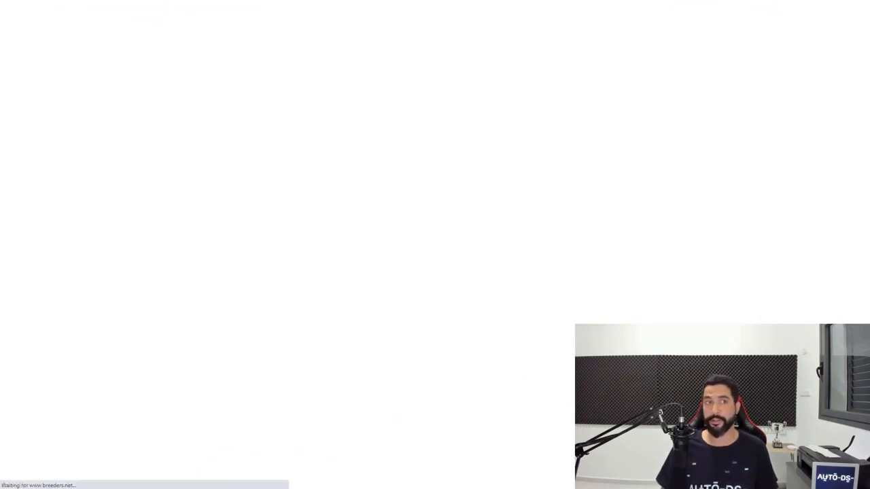
pyautogui.rightClick(157, 1)
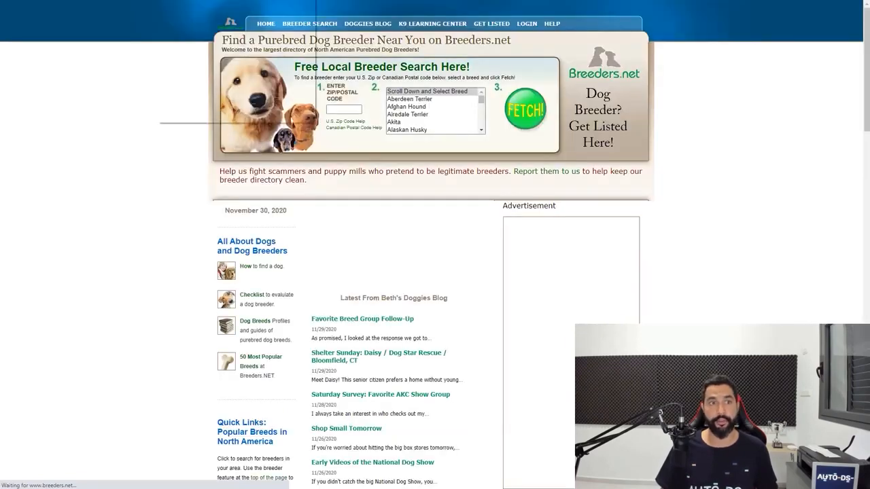
pyautogui.click(193, 41)
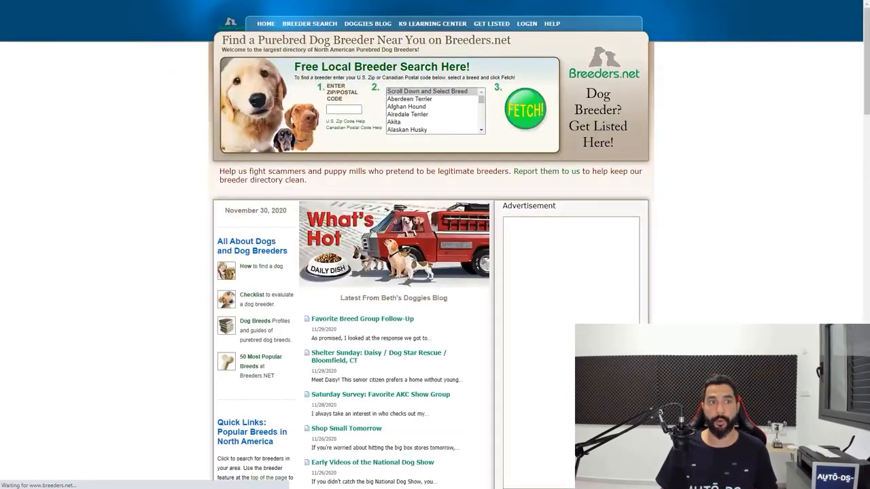
pyautogui.click(129, 1)
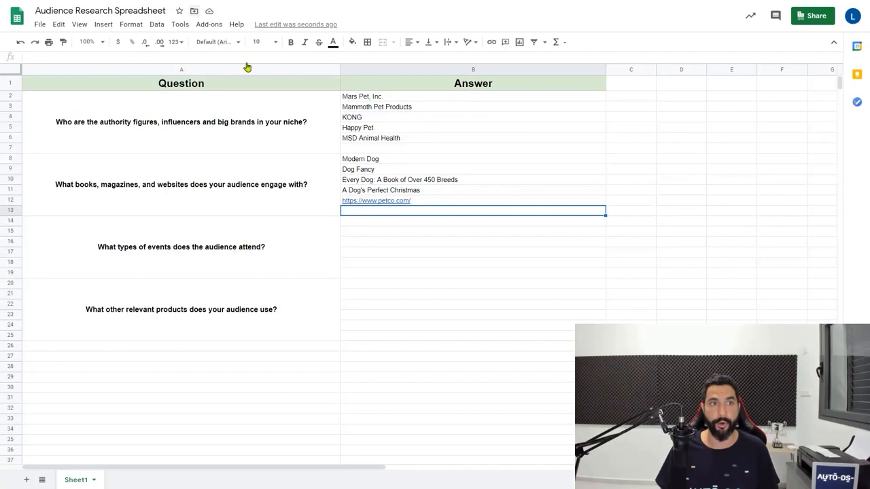
pyautogui.doubleClick(378, 209)
pyautogui.hotkey('ctrl', 'v')
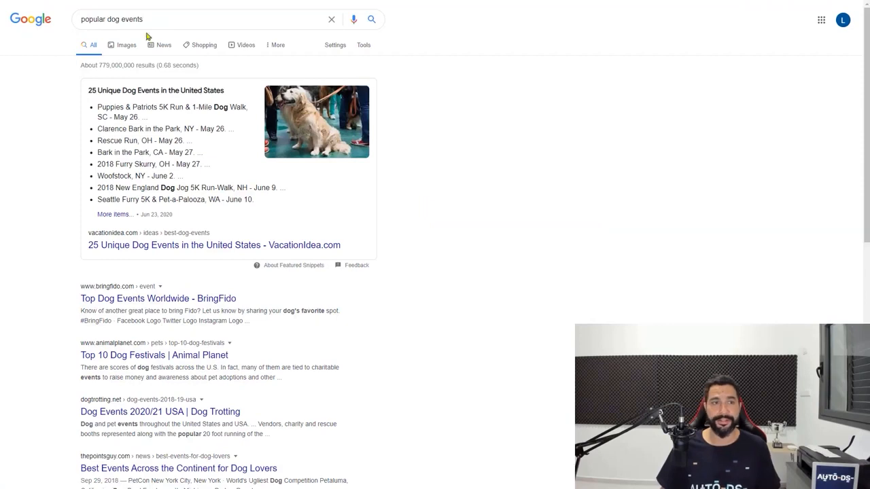
# Open VacationIdea's article "25 Unique Dog Events in the United States" from the Google results for popular dog events
pyautogui.scroll(-1, 170, 170)
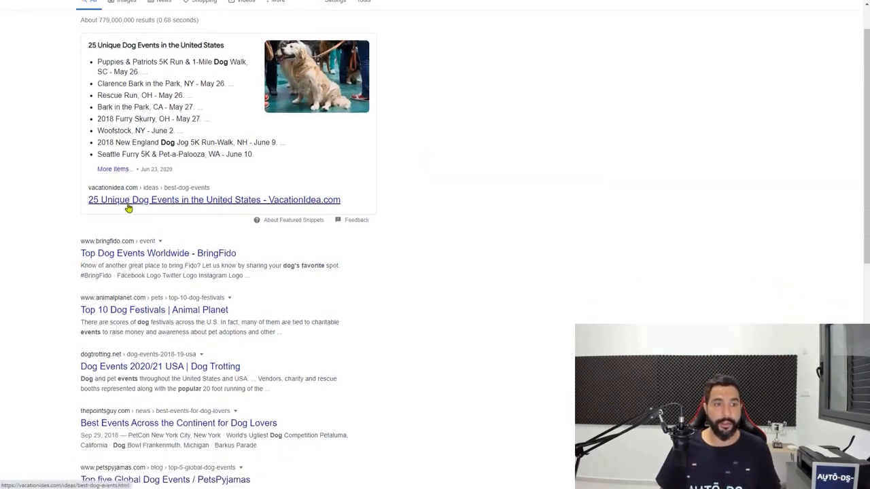
pyautogui.click(186, 210)
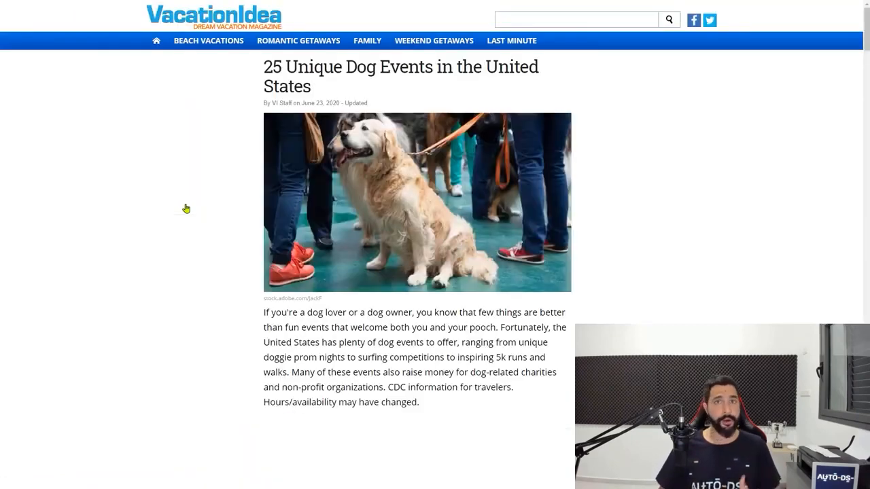
pyautogui.scroll(-3, 264, 171)
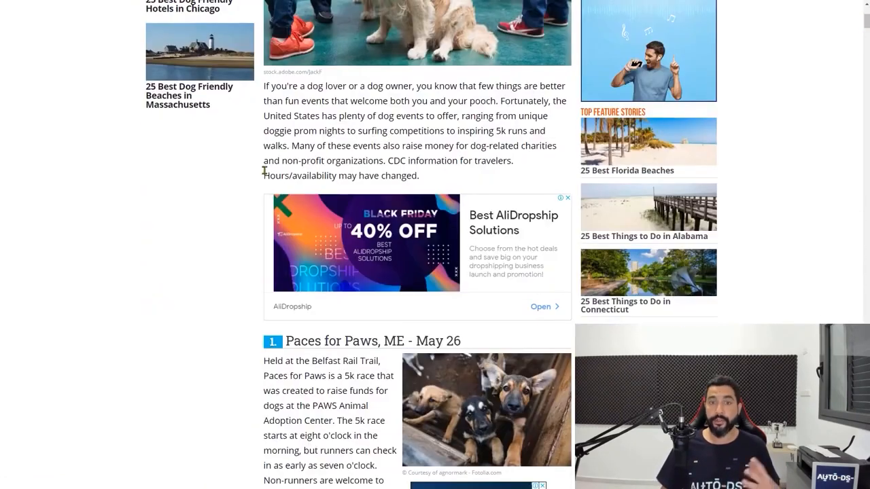
pyautogui.scroll(-2, 263, 169)
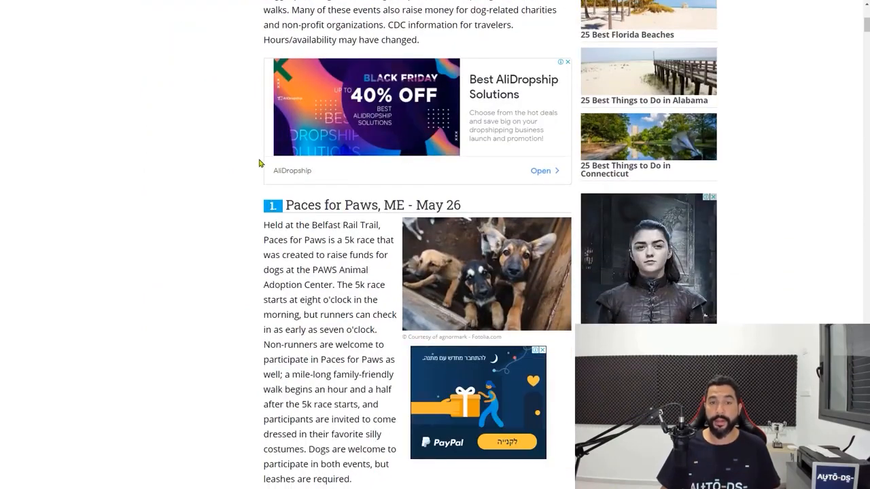
pyautogui.scroll(-3, 259, 163)
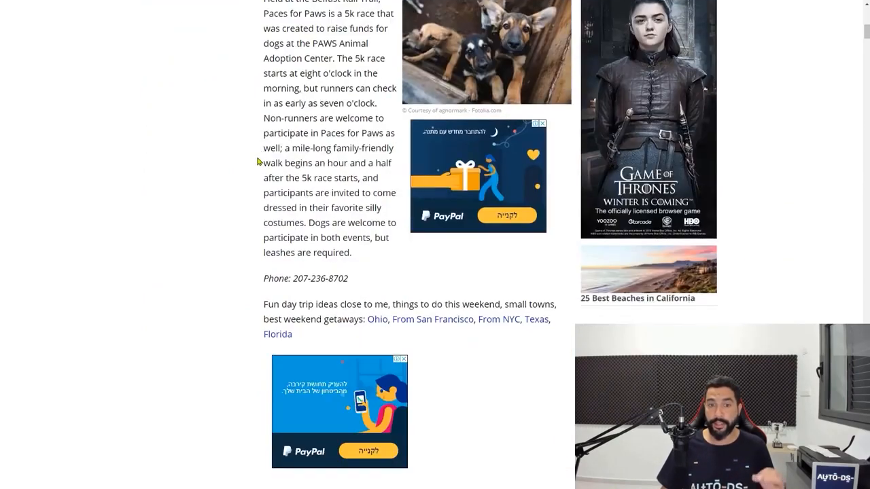
pyautogui.scroll(4, 252, 166)
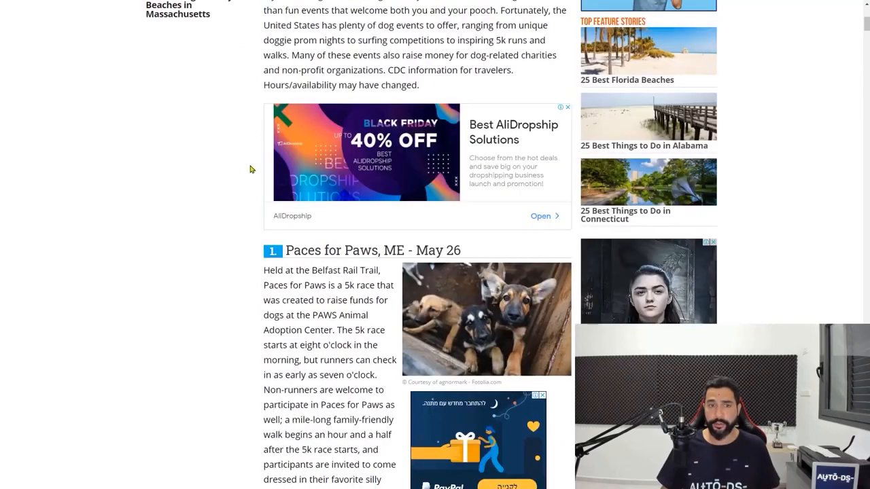
# Copy the event name "Paces for Paws" from the article's first entry into cell B16 of the spreadsheet
pyautogui.scroll(-3, 249, 154)
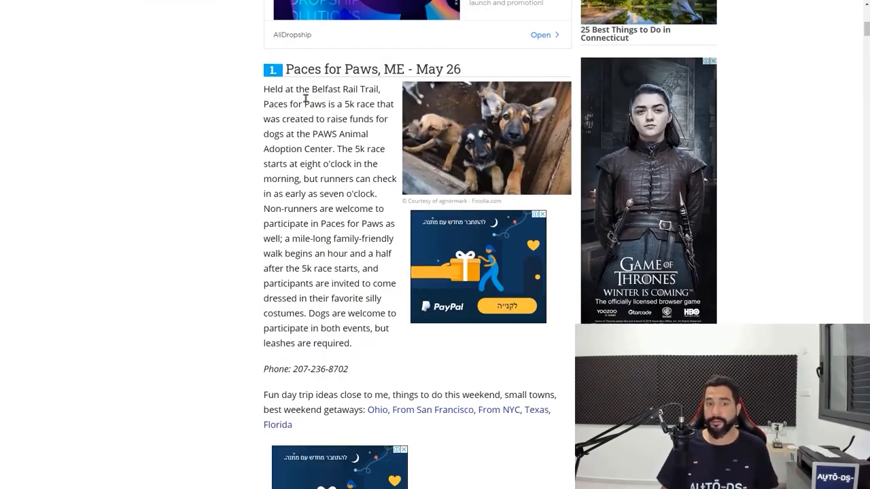
pyautogui.doubleClick(307, 72)
pyautogui.moveTo(307, 72); pyautogui.dragTo(357, 73)
pyautogui.rightClick(352, 72)
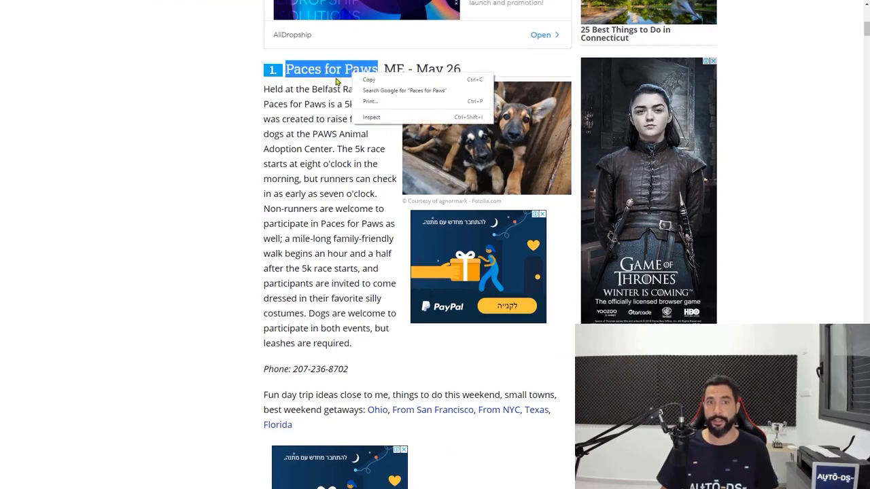
pyautogui.click(360, 81)
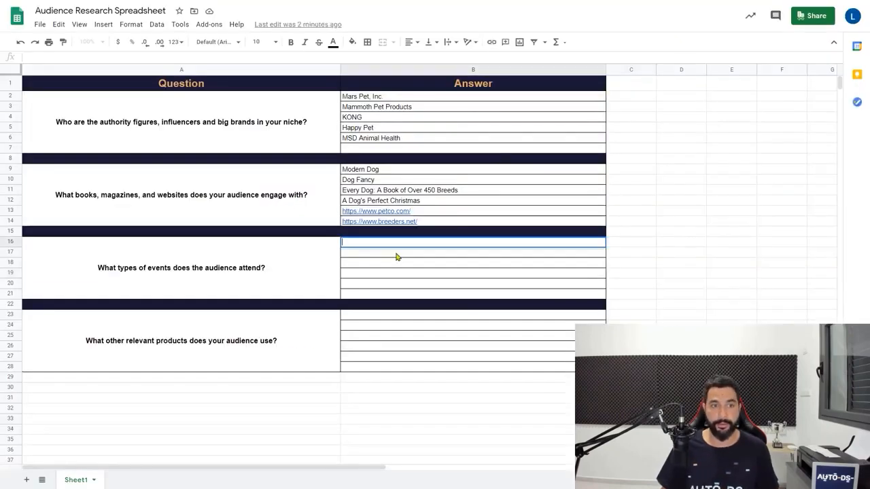
pyautogui.hotkey('ctrl', 'v')
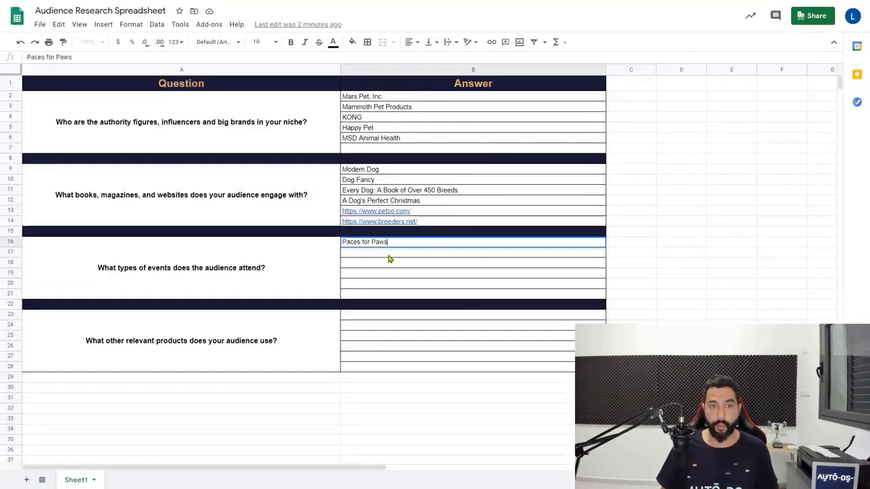
pyautogui.click(387, 253)
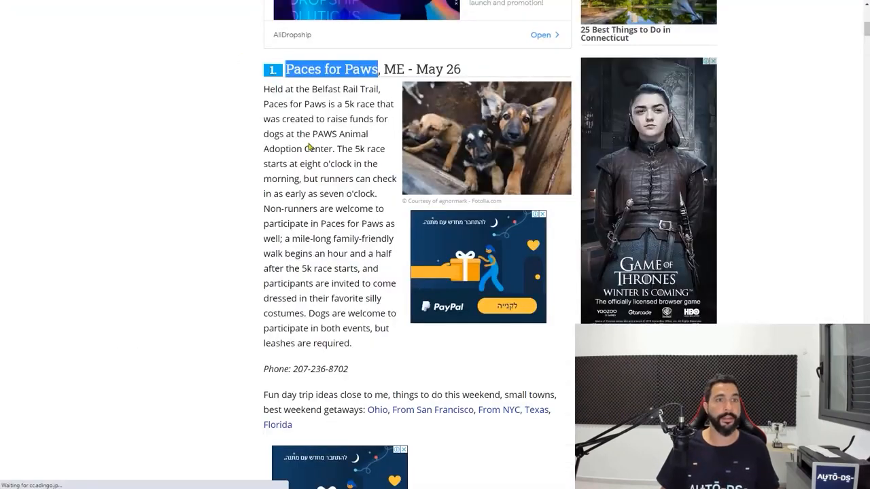
# Copy the event name "Puppies & Patriots 5K Run" from the article's second entry into cell B17 of the spreadsheet
pyautogui.scroll(-7, 421, 142)
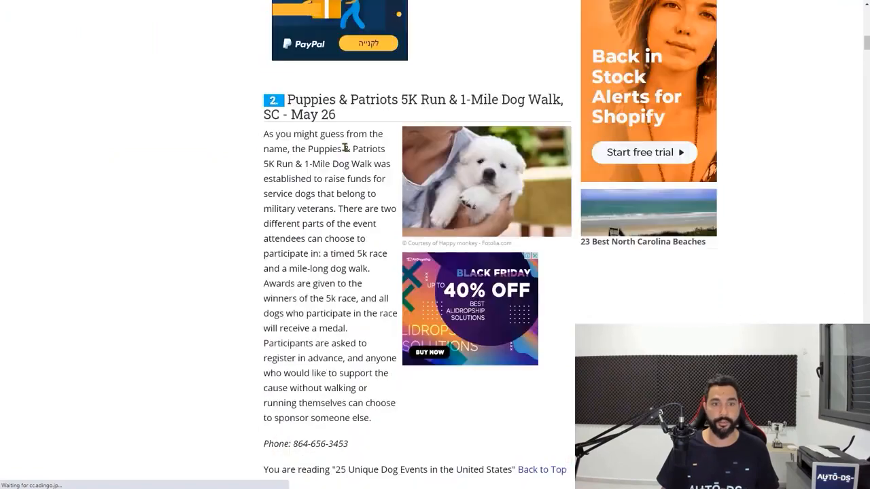
pyautogui.doubleClick(313, 101)
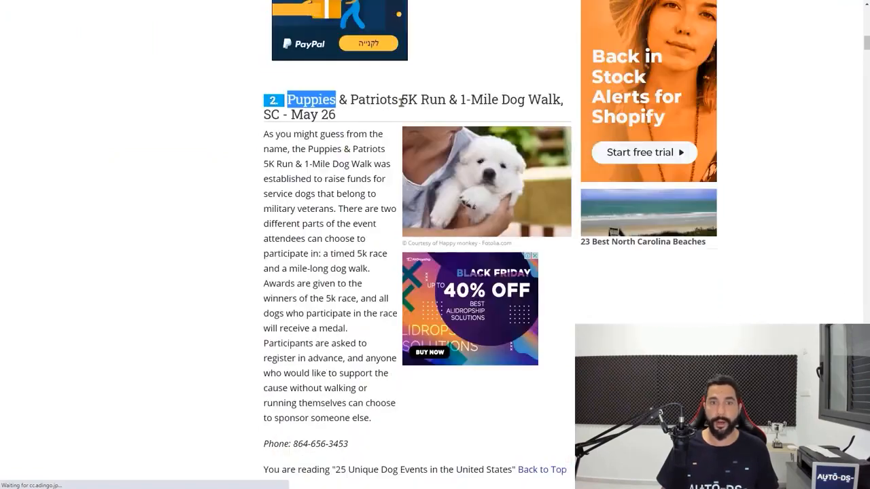
pyautogui.moveTo(426, 100); pyautogui.dragTo(444, 100)
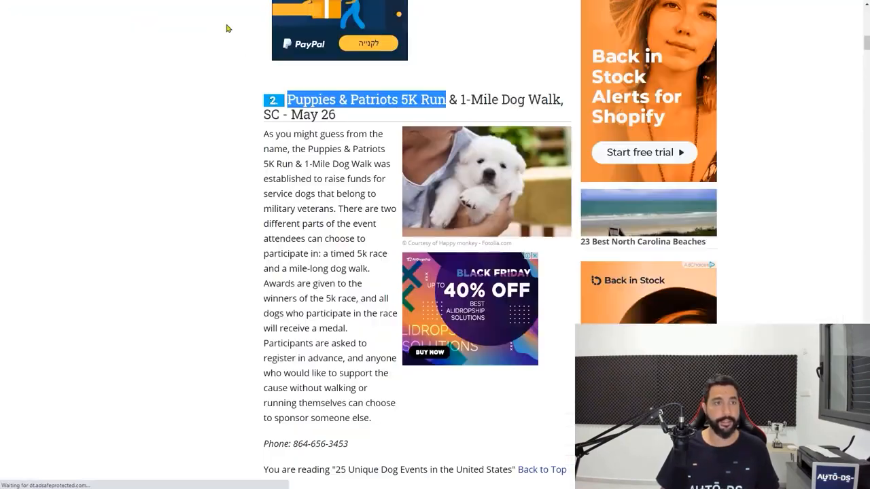
# Copy the event name "Clarence Bark in the Park" from the dog events article into cell B18 of the spreadsheet
pyautogui.scroll(-2, 343, 175)
pyautogui.scroll(-7, 343, 175)
pyautogui.moveTo(288, 101); pyautogui.dragTo(442, 101)
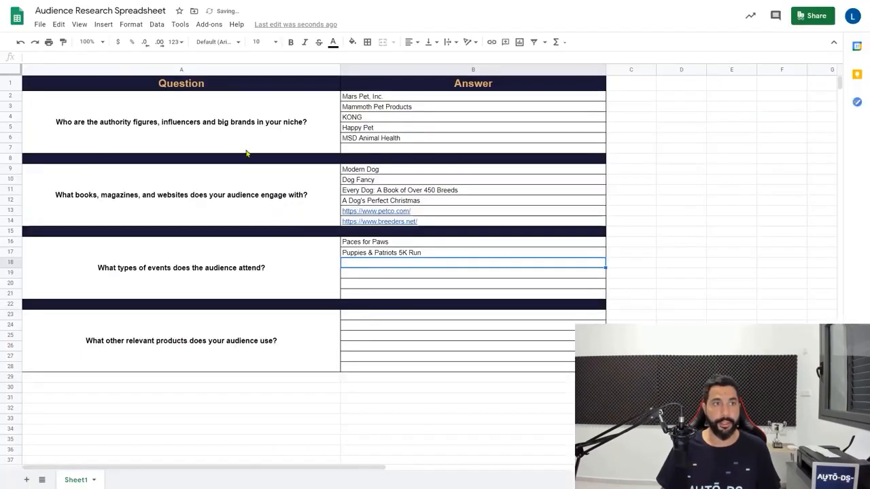
pyautogui.hotkey('ctrl', 'v')
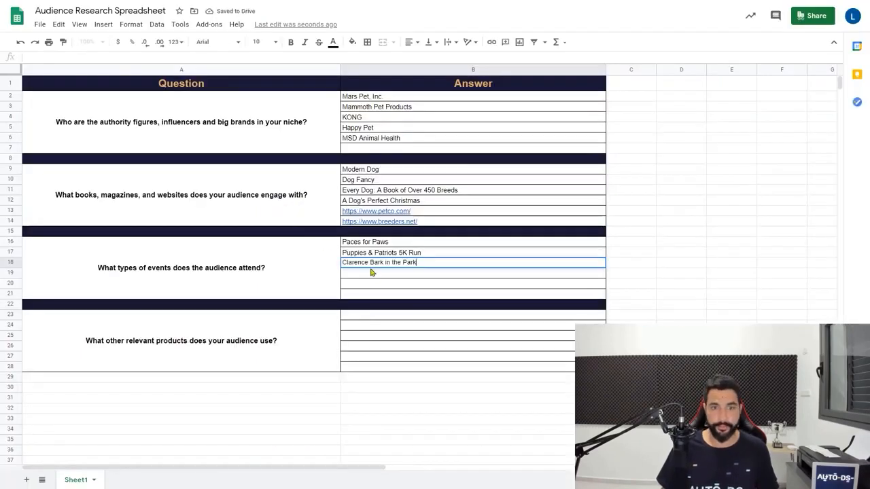
pyautogui.press('Return')
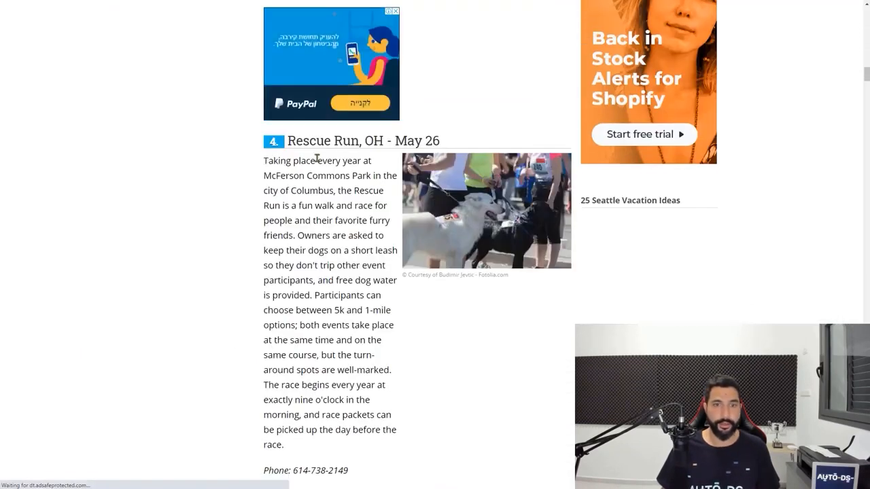
# Copy the event name "Rescue Run" from the article's fourth entry into cell B19 of the spreadsheet
pyautogui.moveTo(288, 141); pyautogui.dragTo(340, 141)
pyautogui.rightClick(341, 141)
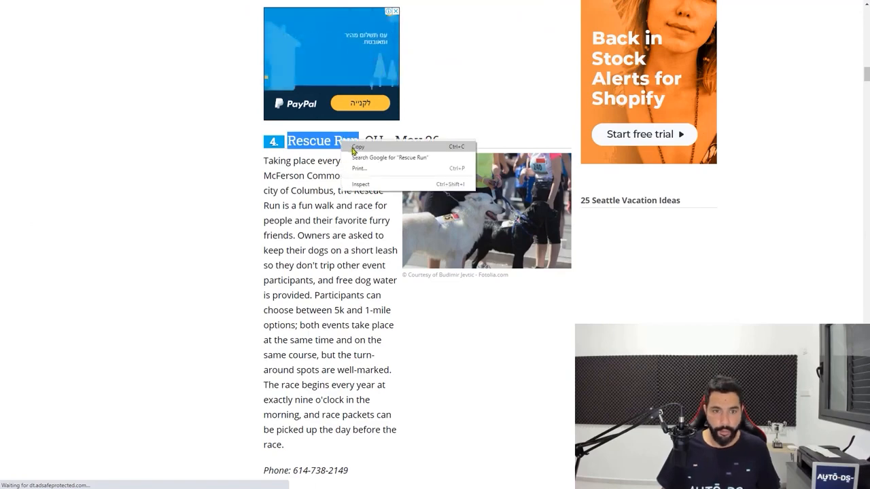
pyautogui.click(354, 147)
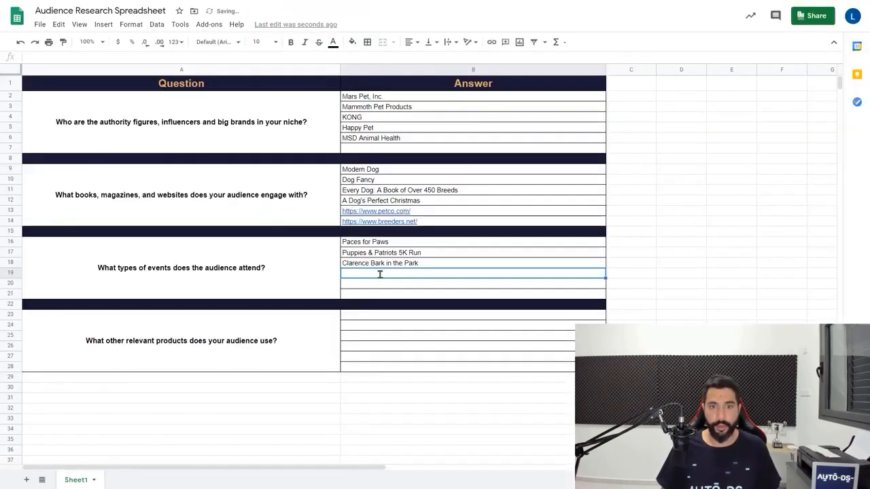
pyautogui.hotkey('ctrl', 'v')
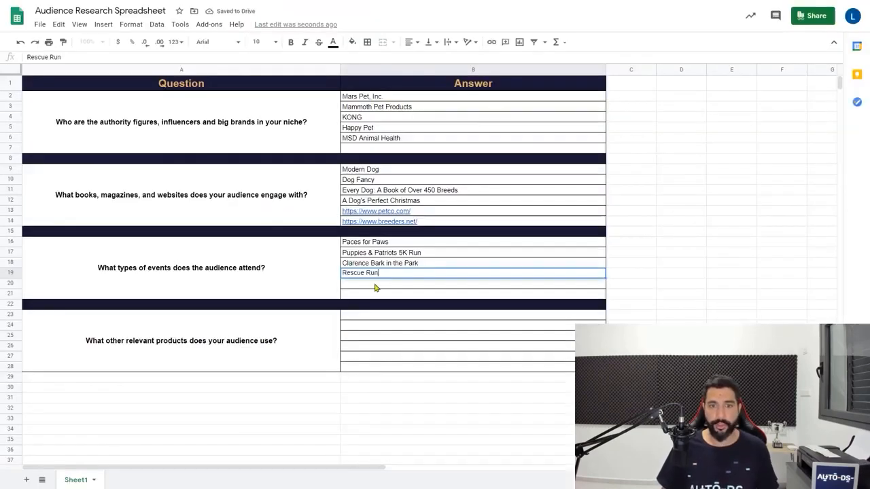
pyautogui.press('Return')
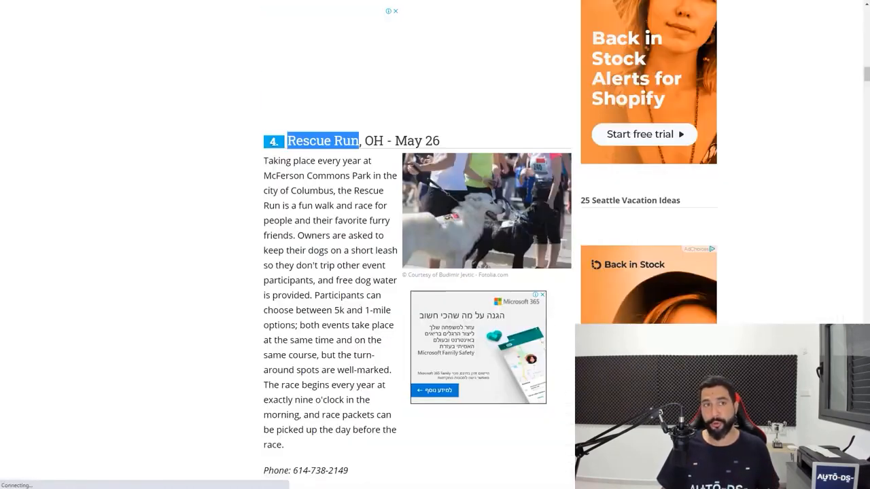
# Copy the event name "Furry Skurry", without the year, from the article's sixth entry into cell B20 of the spreadsheet
pyautogui.scroll(-5, 266, 177)
pyautogui.scroll(-3, 266, 182)
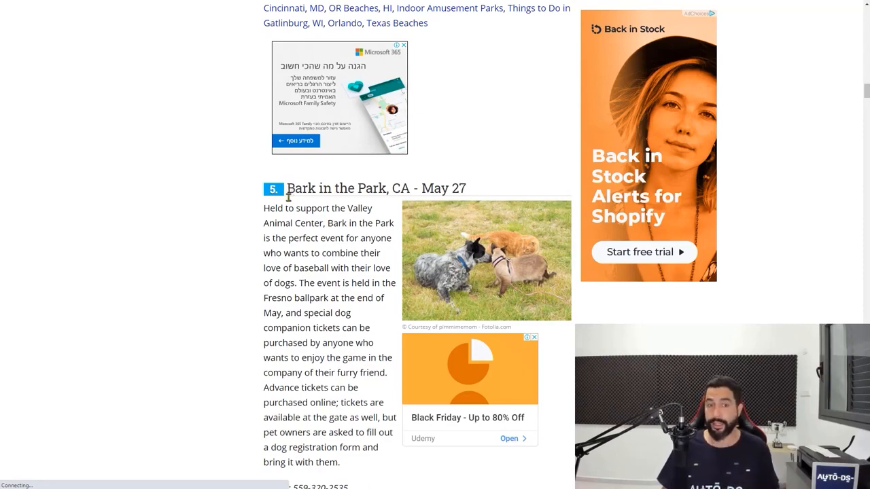
pyautogui.doubleClick(301, 188)
pyautogui.scroll(-7, 319, 170)
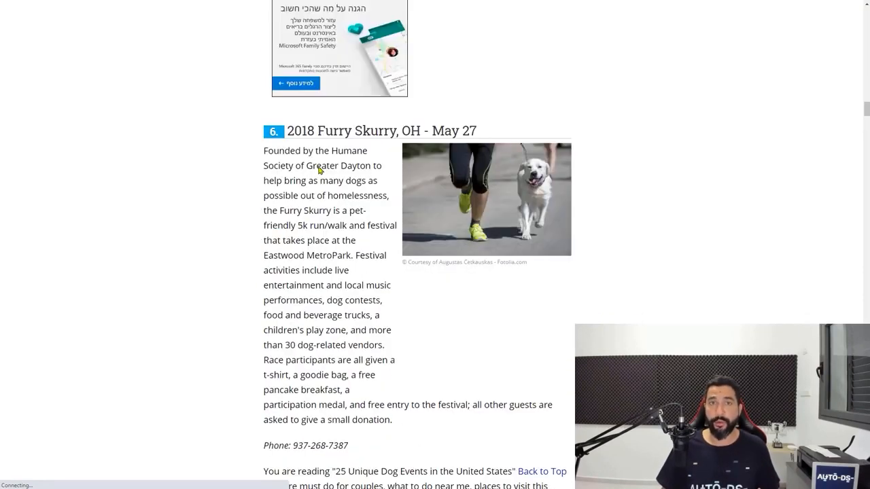
pyautogui.scroll(-3, 337, 138)
pyautogui.scroll(2, 334, 144)
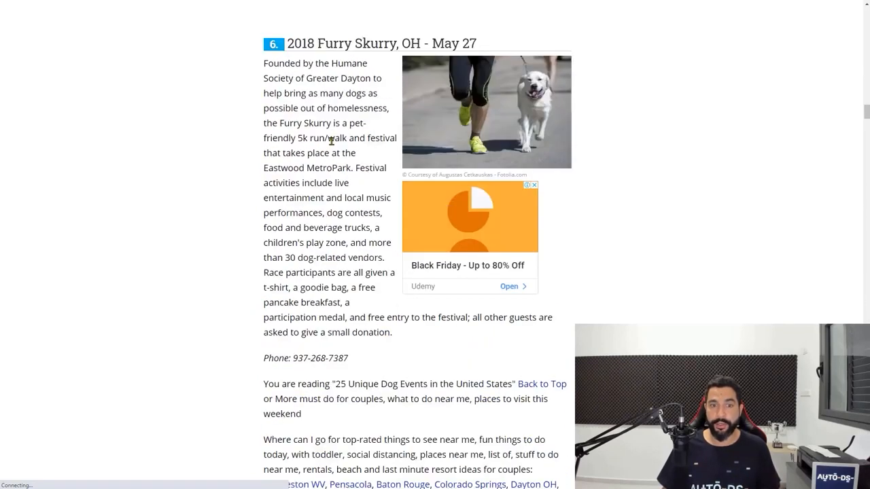
pyautogui.scroll(1, 332, 140)
pyautogui.moveTo(322, 86); pyautogui.dragTo(369, 85)
pyautogui.rightClick(369, 86)
pyautogui.click(376, 93)
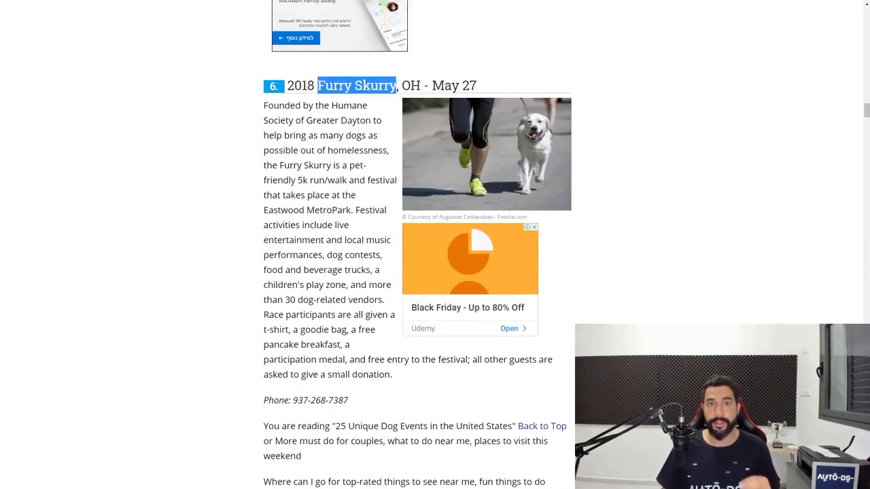
pyautogui.hotkey('ctrl', 'shift', 'Tab')
pyautogui.doubleClick(356, 282)
pyautogui.hotkey('ctrl', 'v')
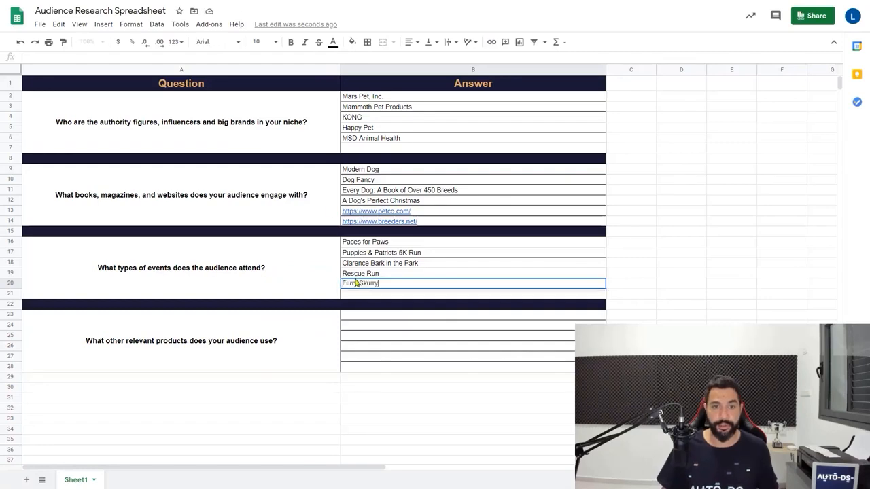
pyautogui.press('Return')
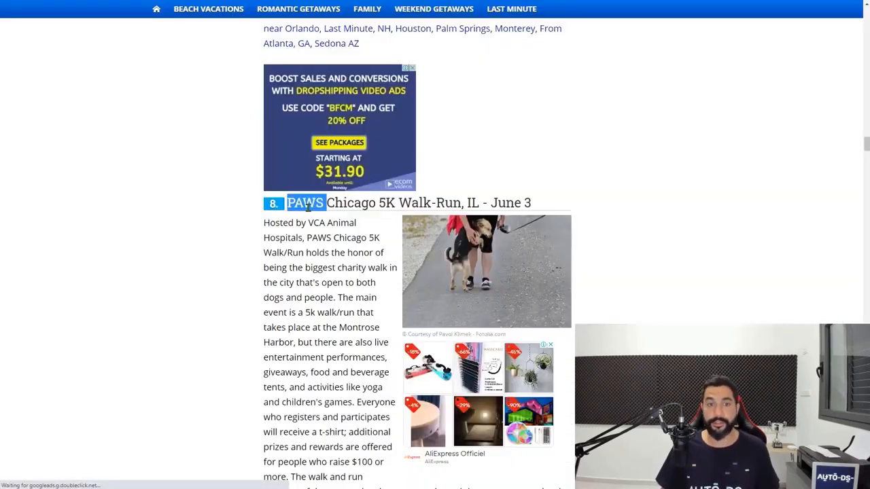
# Copy the event name "PAWS Chicago 5K Walk-Run" from the article's eighth entry into cell B21 of the spreadsheet
pyautogui.hotkey('ctrl', 'Tab')
pyautogui.moveTo(434, 202); pyautogui.dragTo(461, 202)
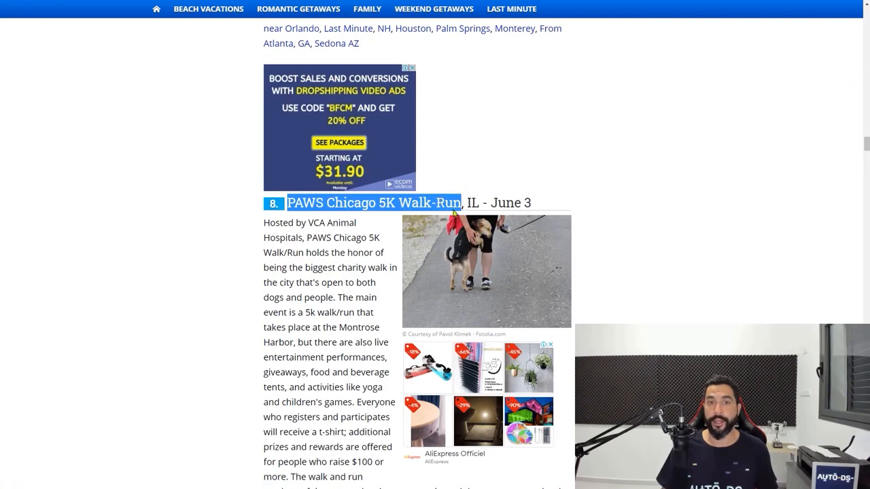
pyautogui.hotkey('ctrl', 'c')
pyautogui.hotkey('ctrl', 'shift', 'Tab')
pyautogui.hotkey('ctrl', 'v')
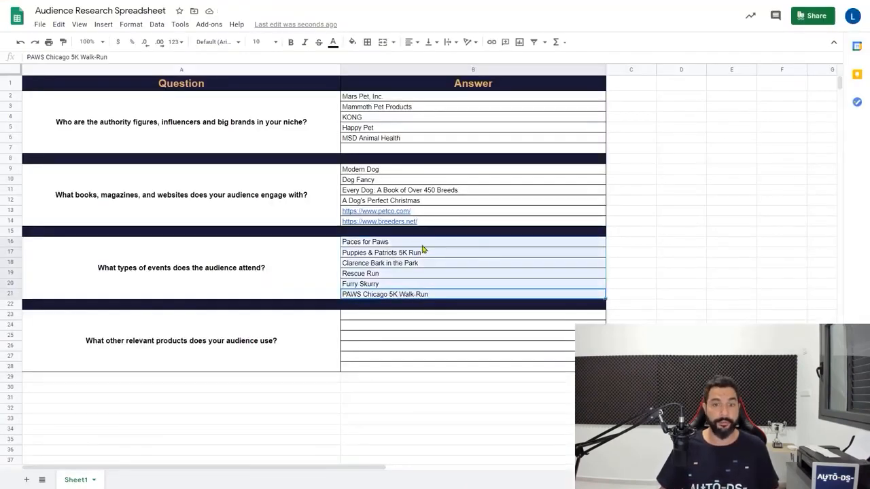
pyautogui.click(314, 345)
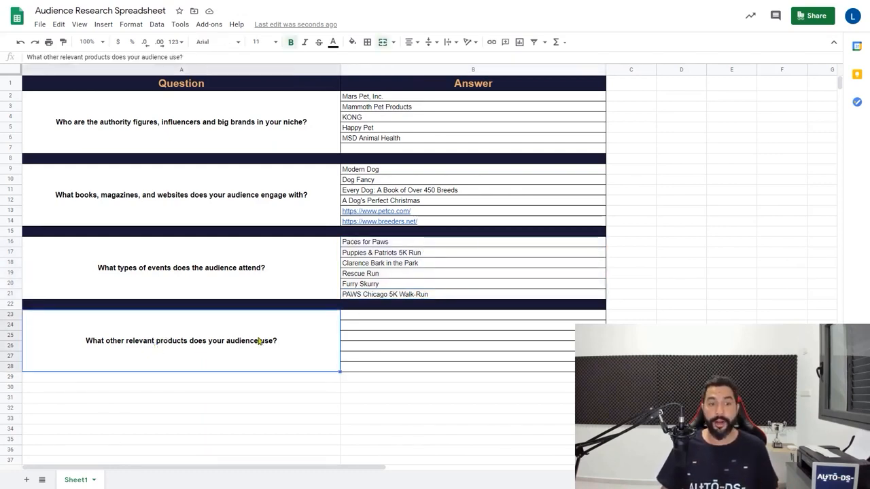
pyautogui.click(383, 246)
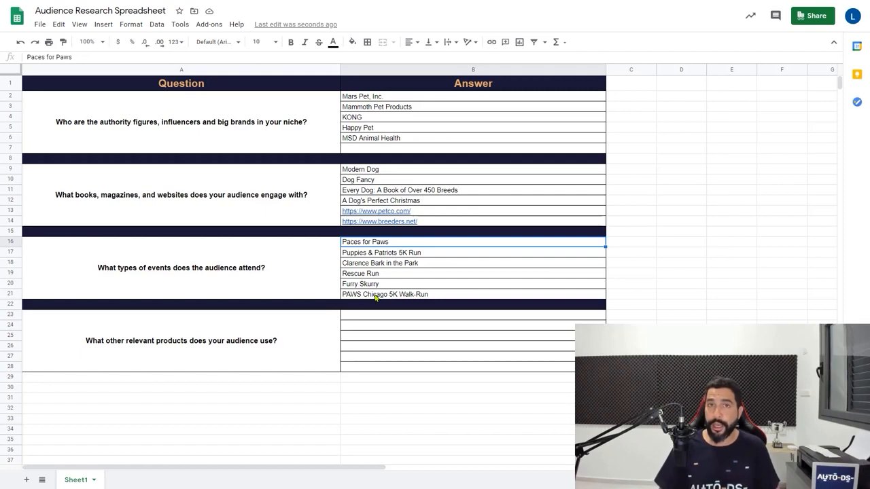
pyautogui.click(398, 264)
pyautogui.click(398, 254)
pyautogui.click(393, 243)
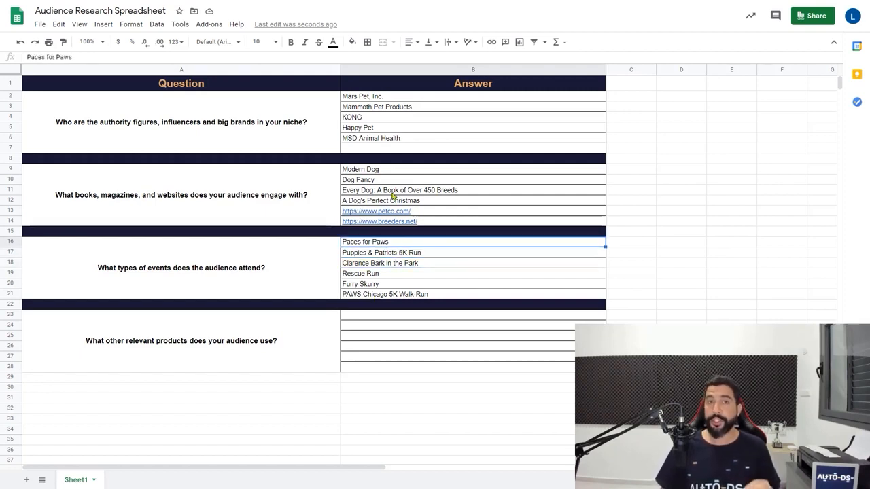
pyautogui.click(398, 171)
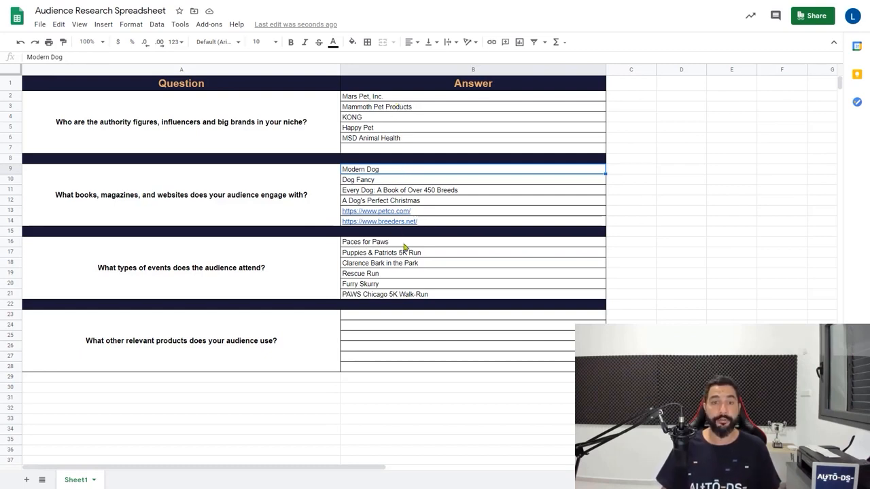
pyautogui.moveTo(398, 243); pyautogui.dragTo(405, 292)
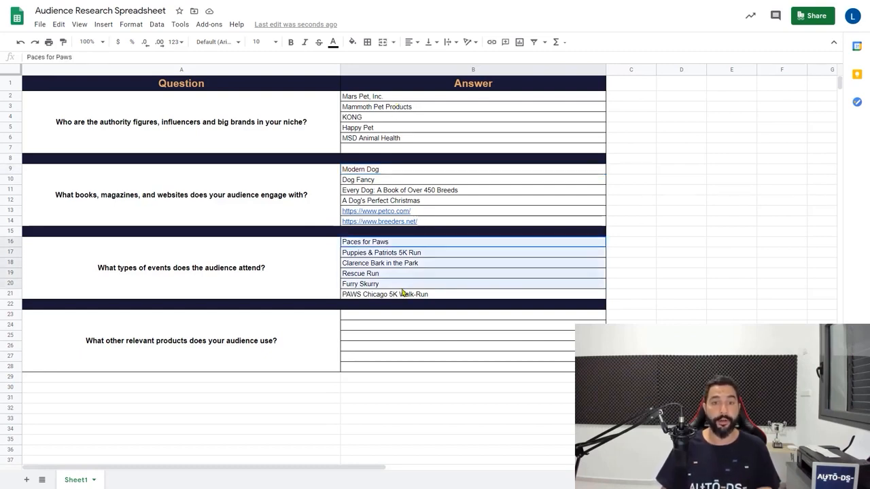
pyautogui.click(372, 317)
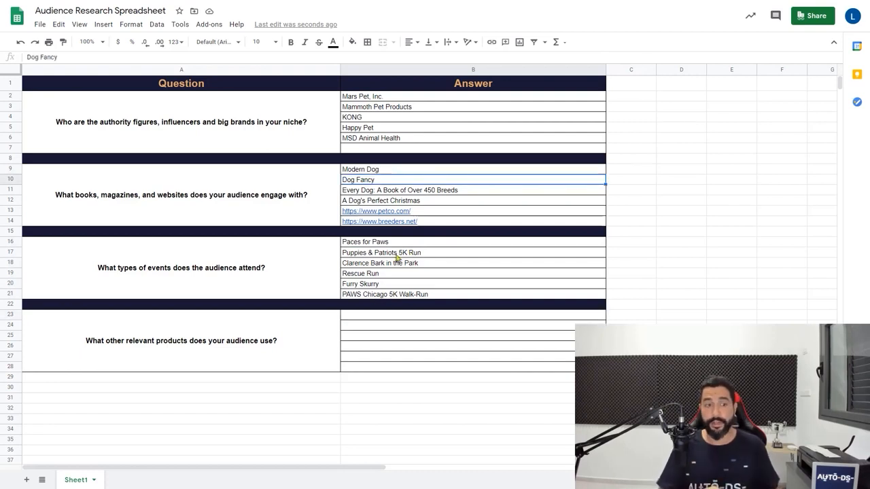
# Open Chewy's dog supplies page from the Google results for "dog products" and look through its product categories
pyautogui.click(207, 352)
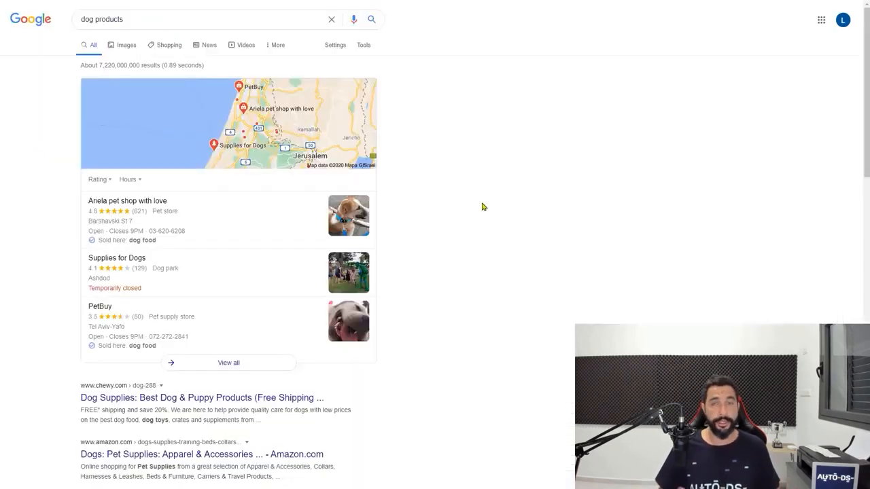
pyautogui.scroll(-2, 478, 210)
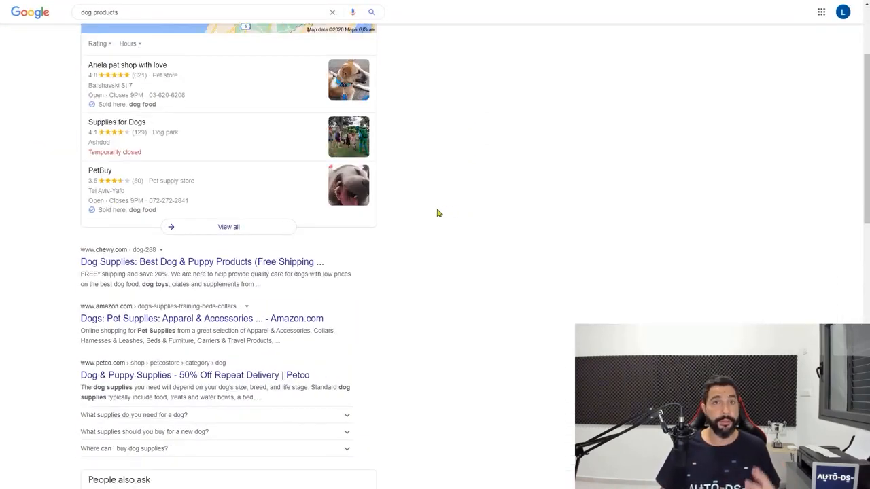
pyautogui.scroll(-2, 437, 213)
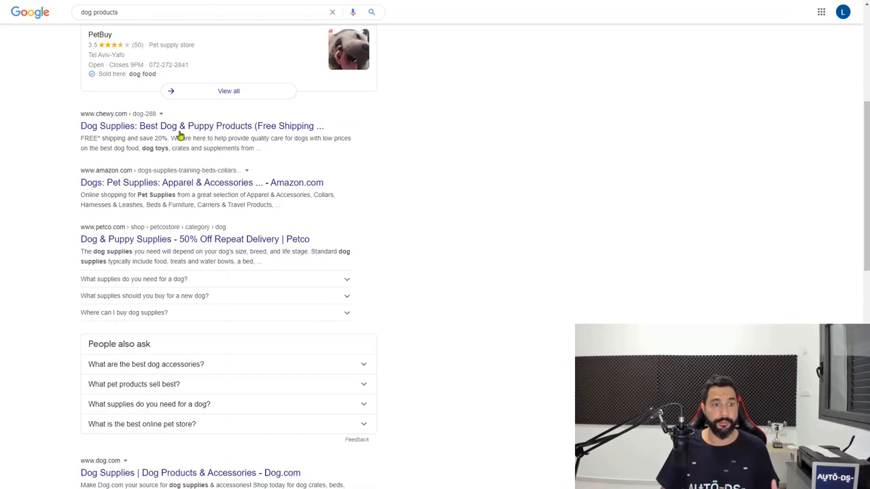
pyautogui.click(111, 127)
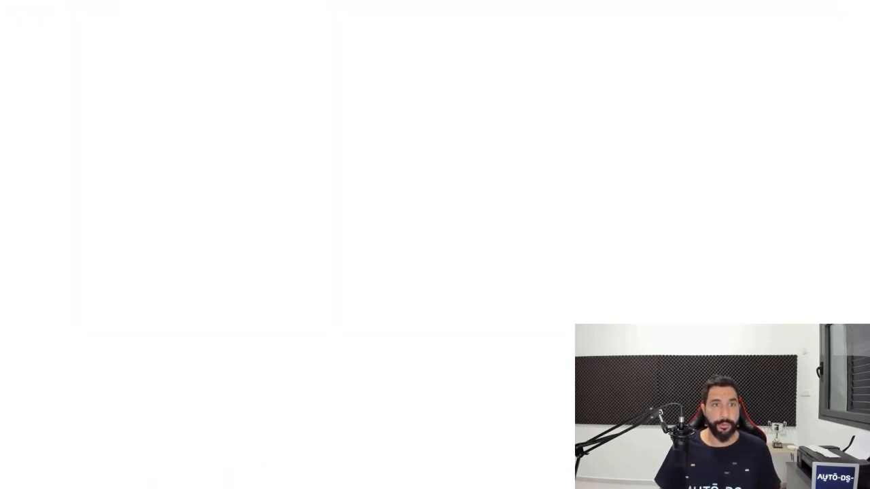
pyautogui.scroll(-3, 425, 122)
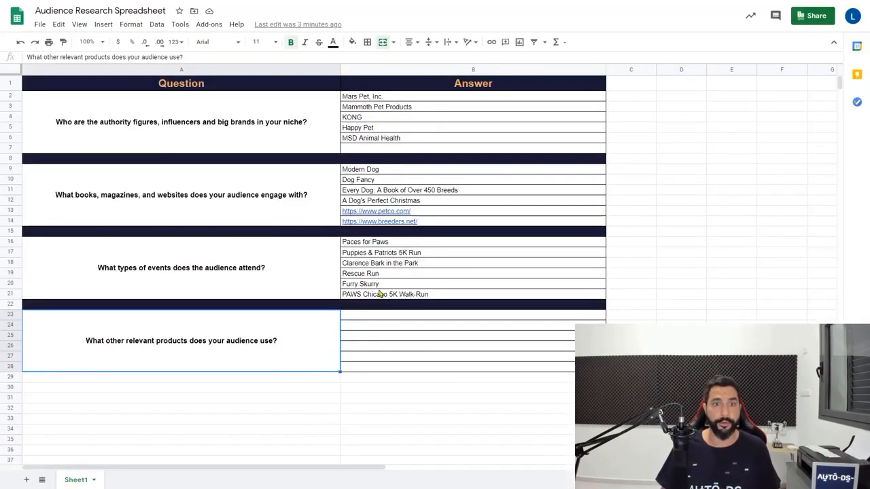
# Enter "Dog food" in cell B23 as the first answer to the relevant products question
pyautogui.click(351, 314)
pyautogui.write('Dog fo')
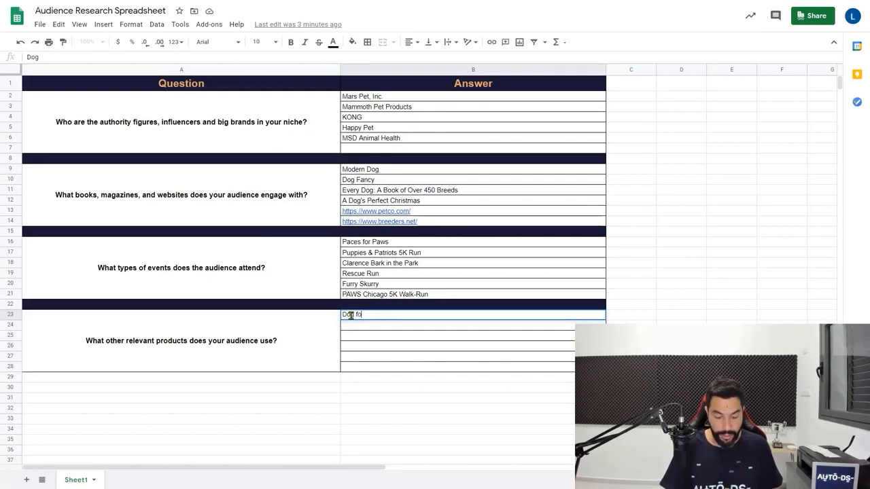
pyautogui.write('od')
pyautogui.press('Return')
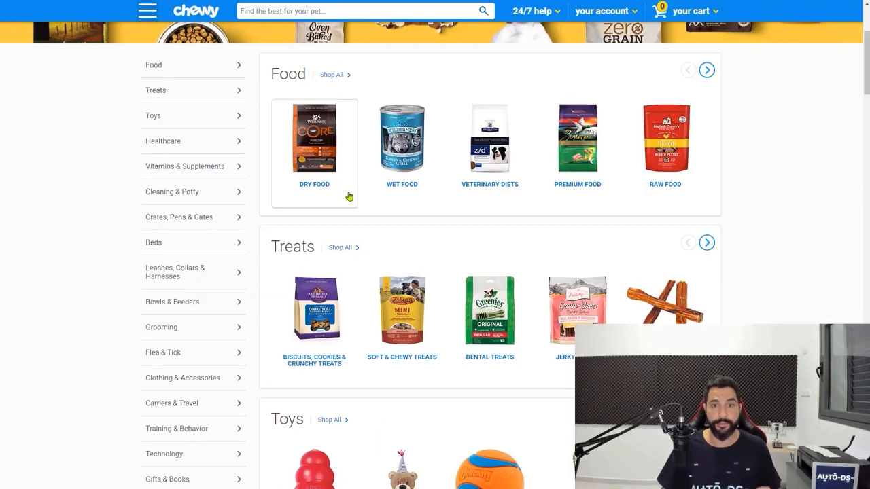
# Look through further dog product categories on Chewy, and open cell B24 of the spreadsheet for editing
pyautogui.scroll(-2, 349, 194)
pyautogui.scroll(1, 329, 173)
pyautogui.scroll(-2, 330, 172)
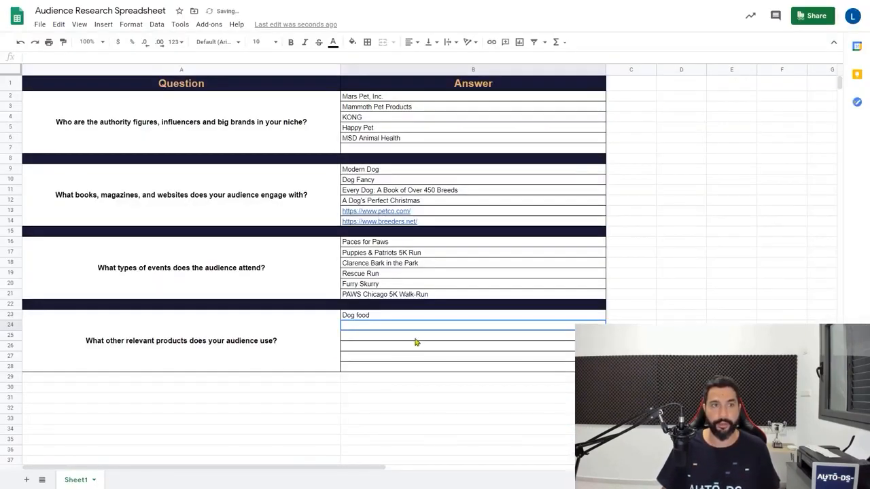
pyautogui.press('Return')
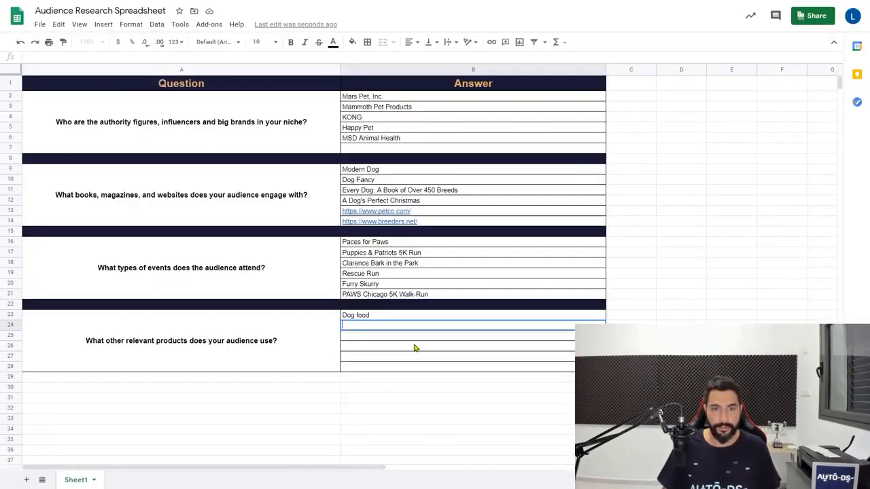
# Enter Dog Toys in cell B24 and Dog Vet in B25 as relevant products, consulting the Chewy dog categories in between
pyautogui.write('Dog Toys')
pyautogui.press('Return')
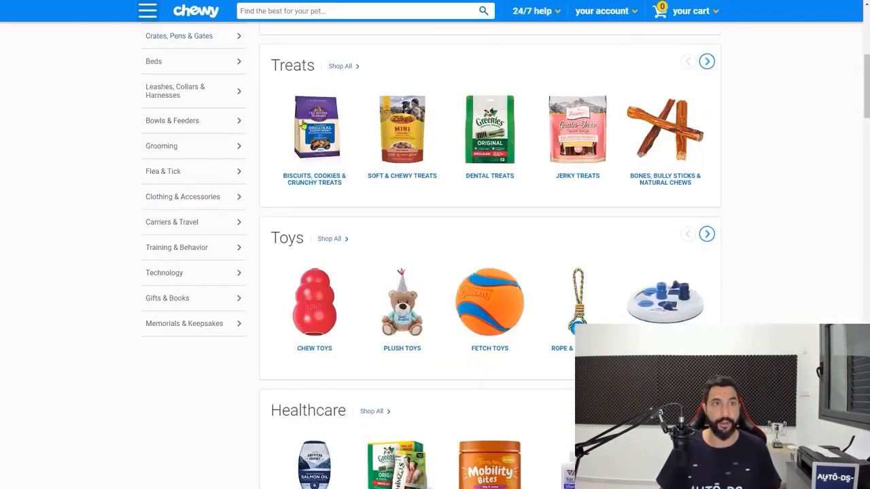
pyautogui.scroll(-1, 501, 253)
pyautogui.scroll(-3, 501, 254)
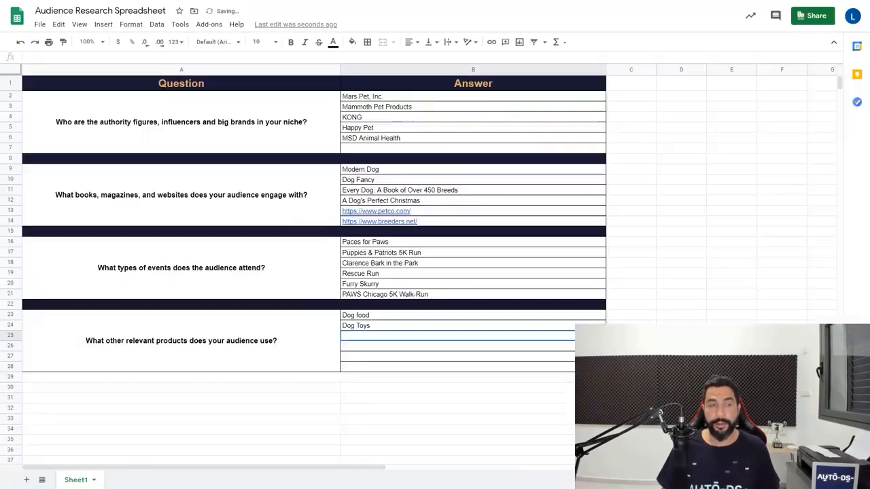
pyautogui.write('Dog Vet')
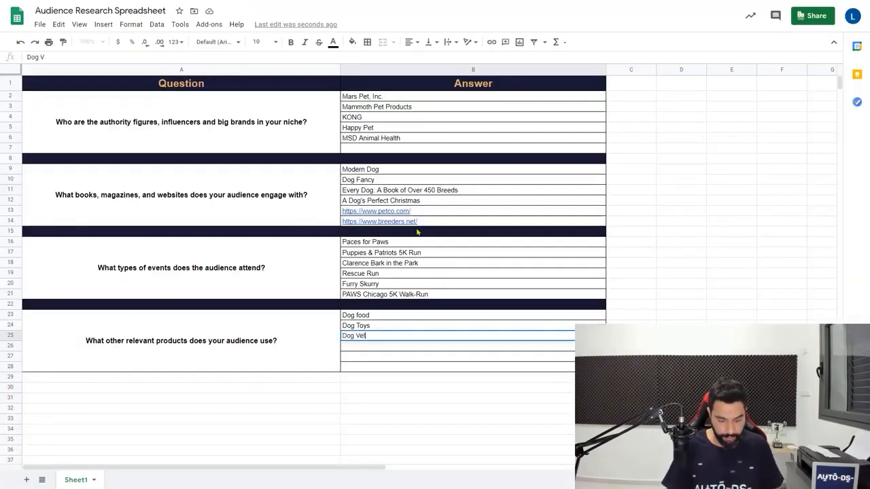
pyautogui.press('Return')
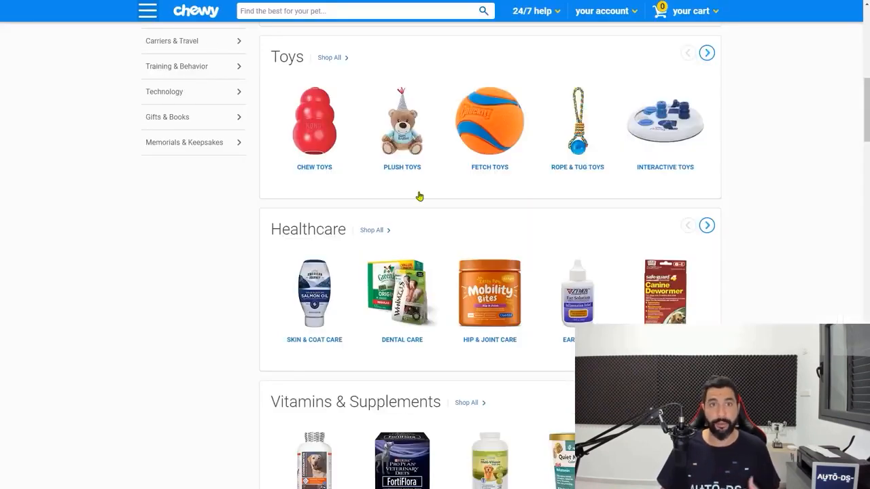
# Browse Chewy's dog categories from Healthcare down to Beds and enter Dog Beds in cell B26 of the research spreadsheet
pyautogui.scroll(-8, 419, 196)
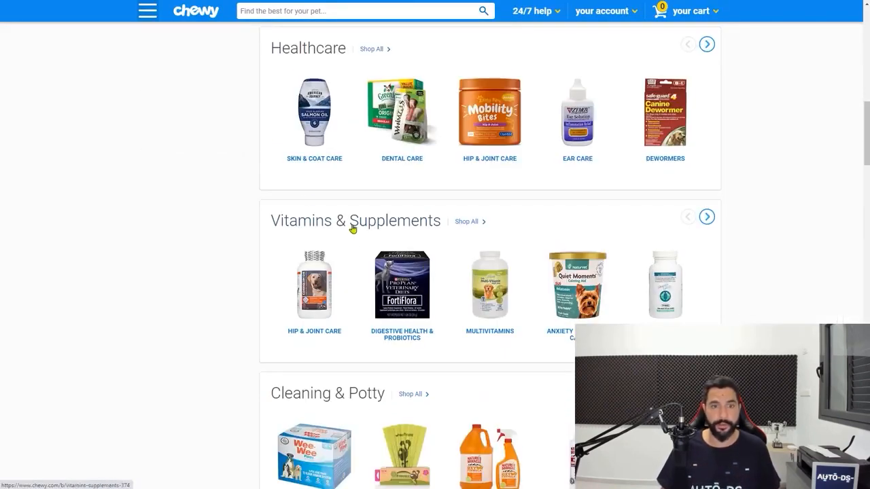
pyautogui.scroll(-1, 510, 161)
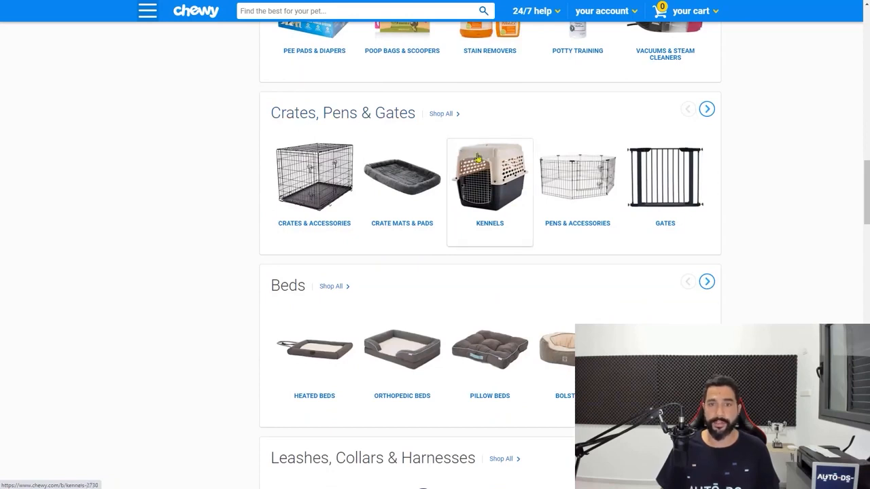
pyautogui.scroll(-1, 205, 131)
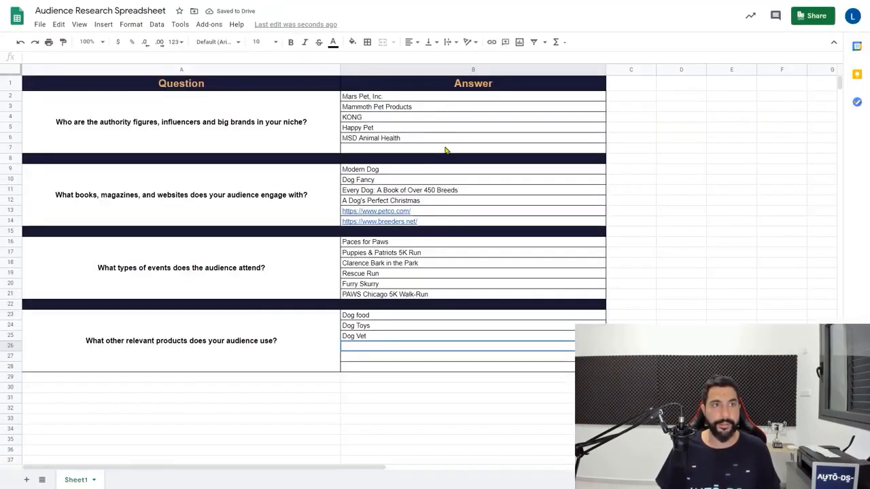
pyautogui.write('Dog Beds')
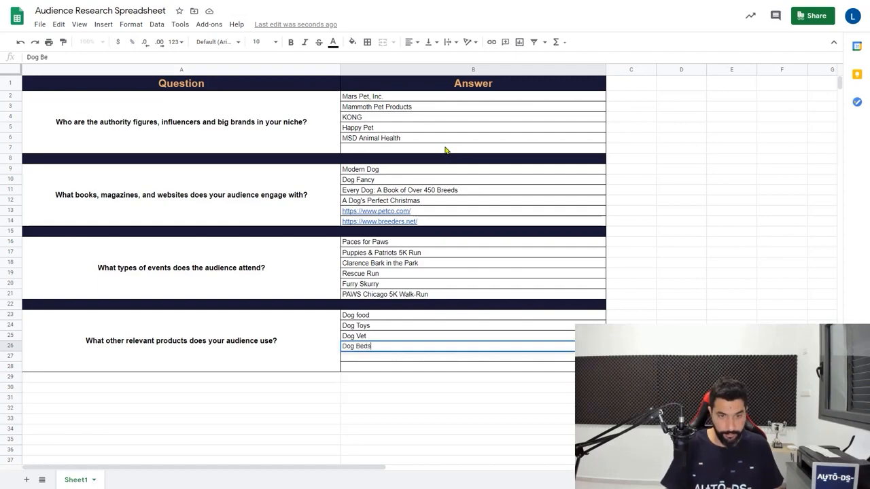
pyautogui.press('Return')
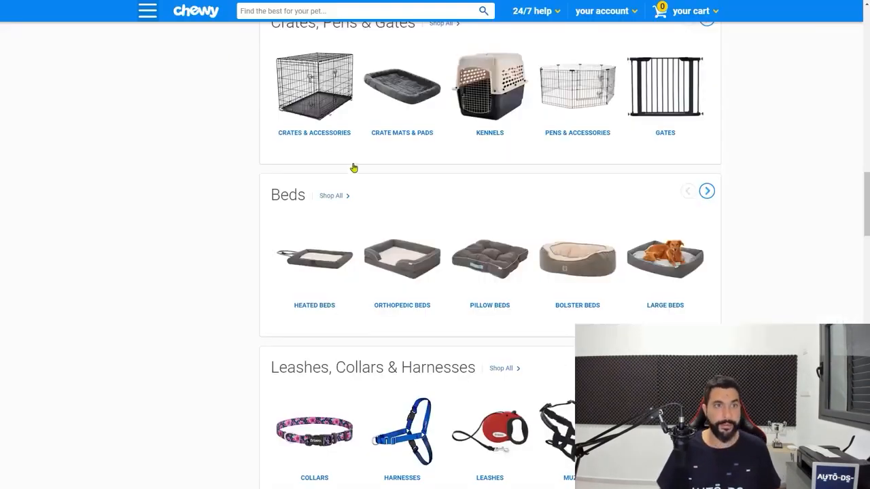
# Check Chewy's Leashes, Collars & Harnesses category and enter Dog Leashes in cell B27 of the research spreadsheet
pyautogui.scroll(-2, 353, 169)
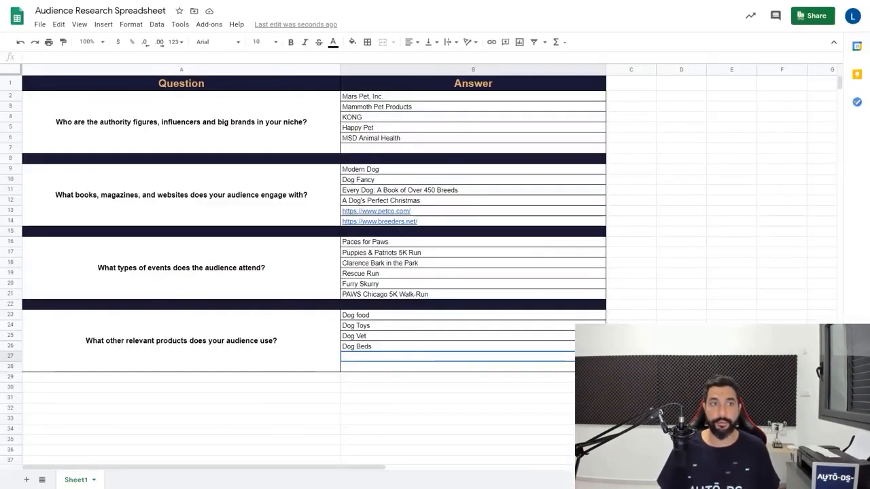
pyautogui.write('Dog L')
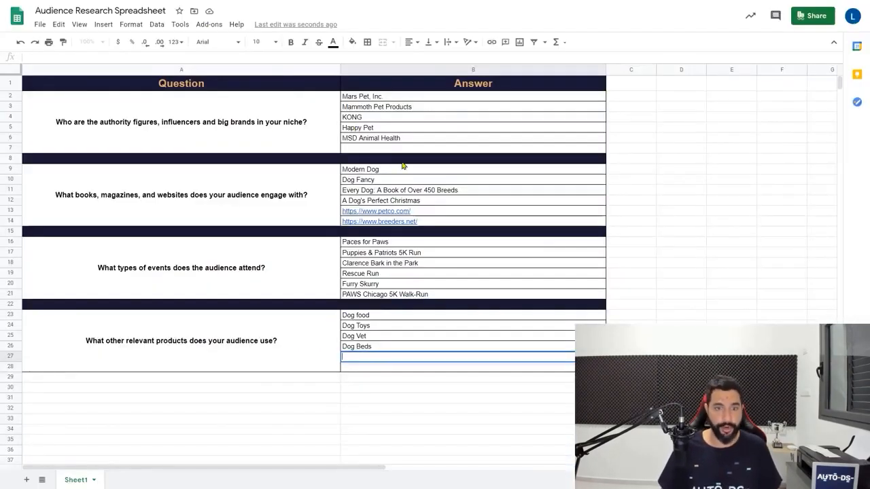
pyautogui.write('eash')
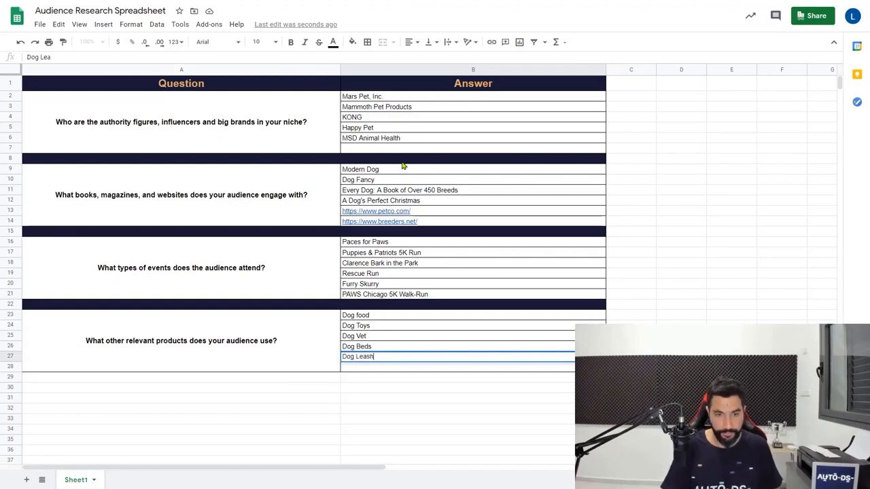
pyautogui.write('es')
pyautogui.press('Return')
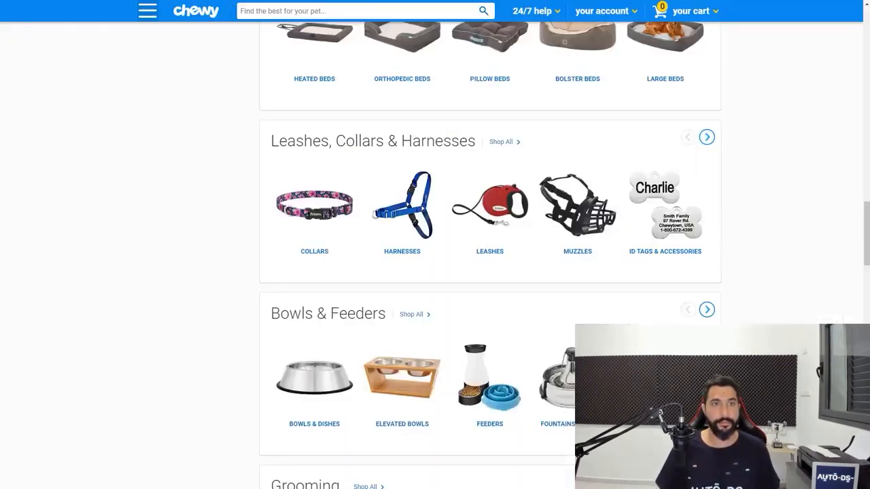
# Look through Chewy's remaining dog categories and enter Dog Clothes in cell B28 of the research spreadsheet
pyautogui.scroll(-3, 394, 204)
pyautogui.scroll(-1, 389, 202)
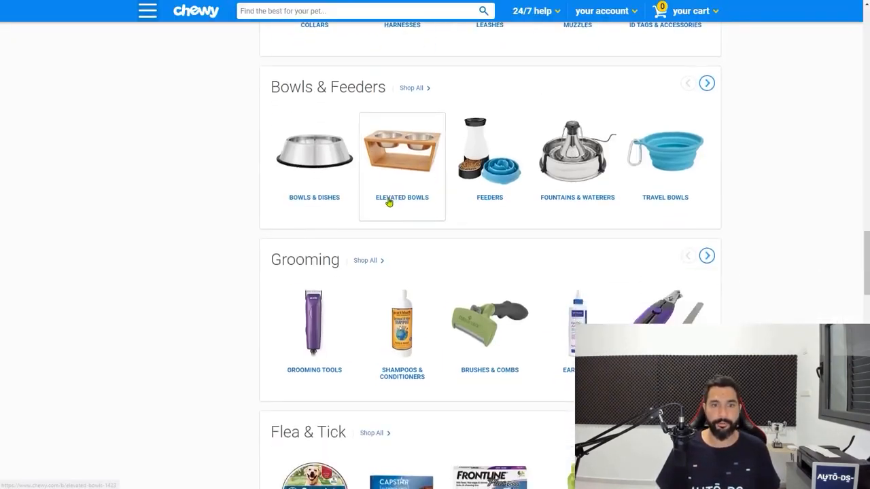
pyautogui.scroll(-7, 374, 136)
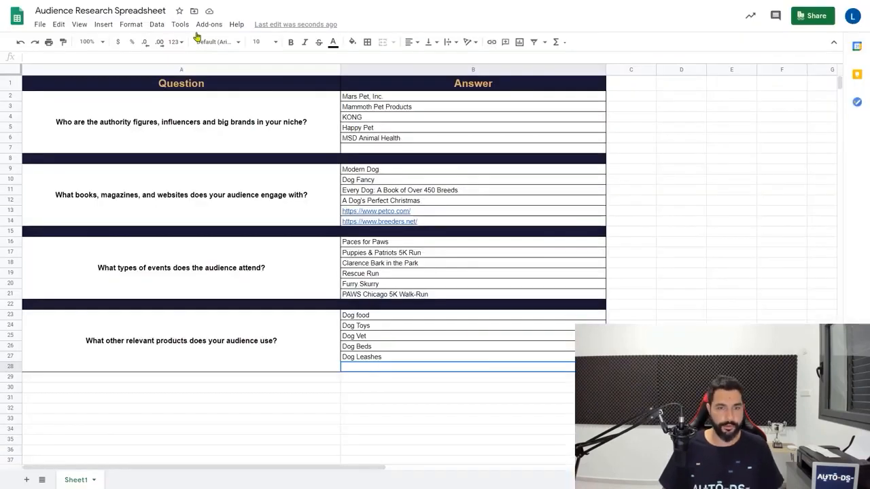
pyautogui.write('Dog C')
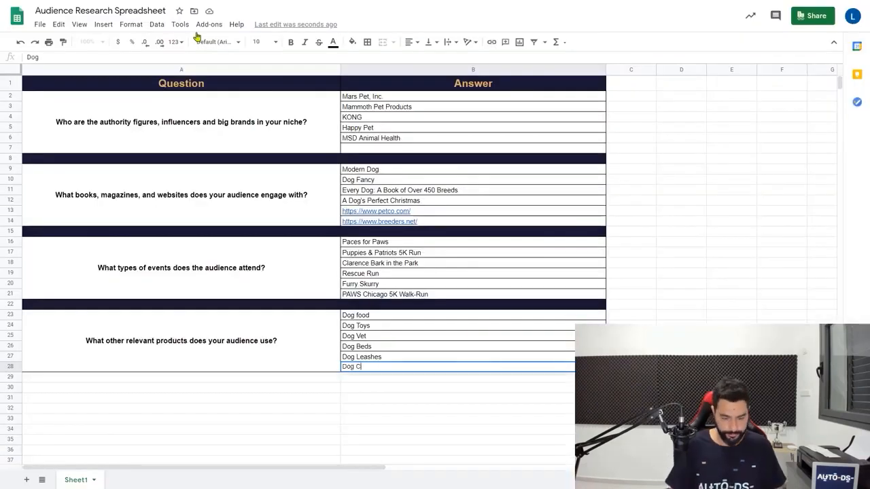
pyautogui.write('lothes')
pyautogui.press('Return')
pyautogui.moveTo(503, 367); pyautogui.dragTo(508, 120)
pyautogui.click(654, 161)
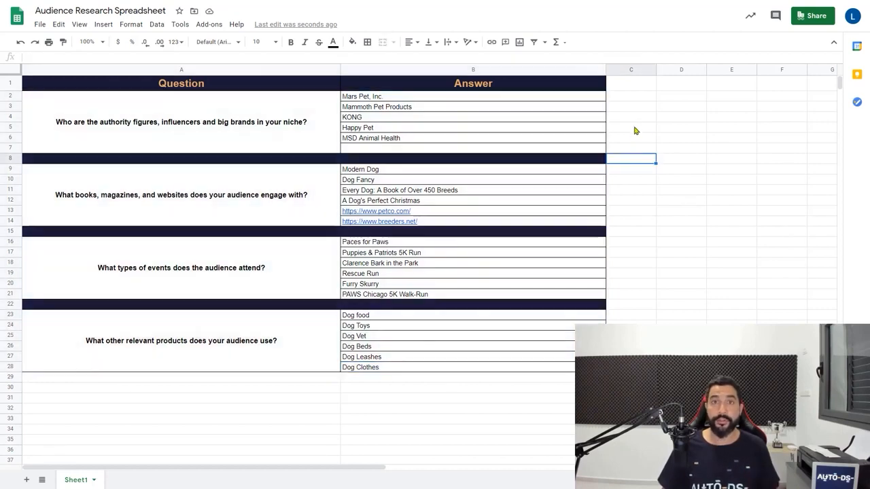
pyautogui.click(633, 129)
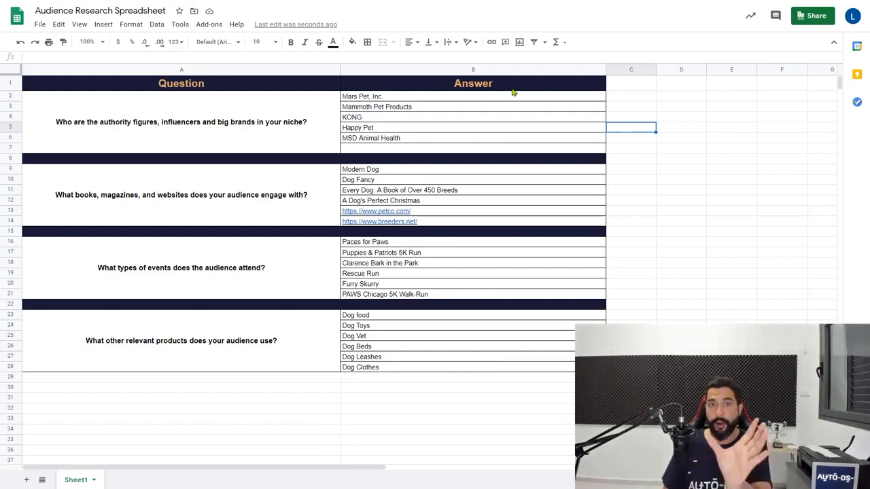
pyautogui.moveTo(473, 97); pyautogui.dragTo(443, 364)
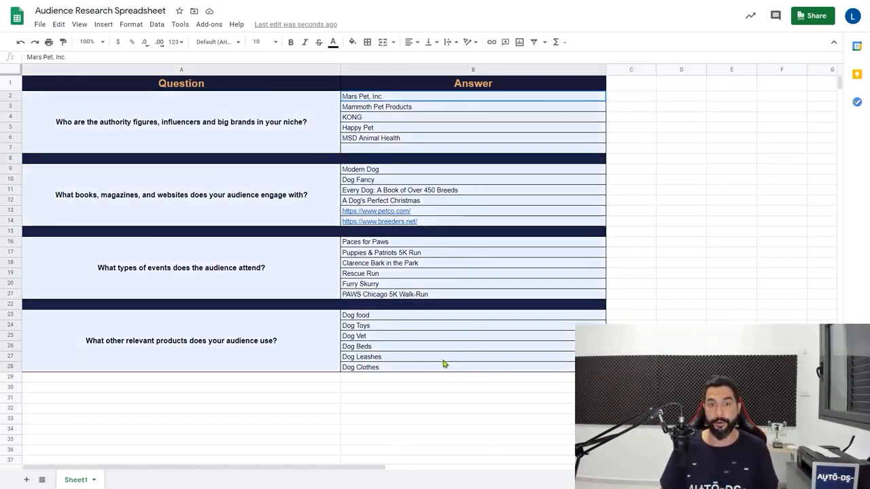
pyautogui.hotkey('ctrl', 'Home')
pyautogui.click(681, 356)
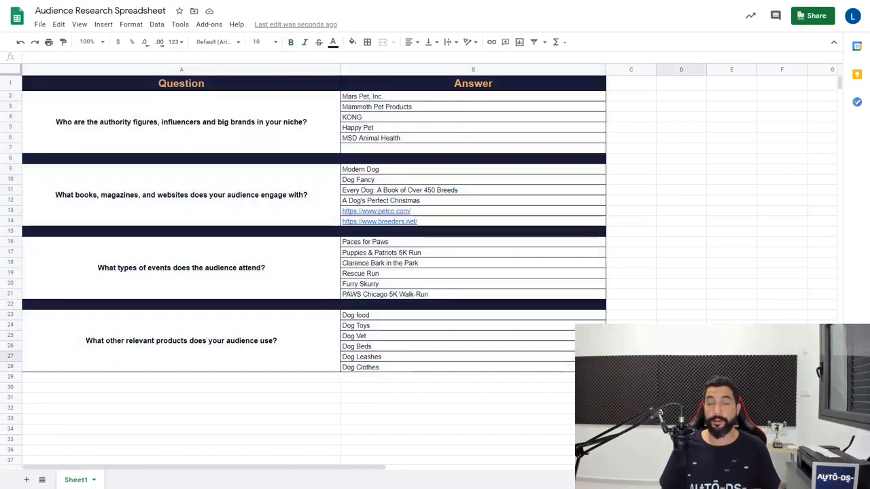
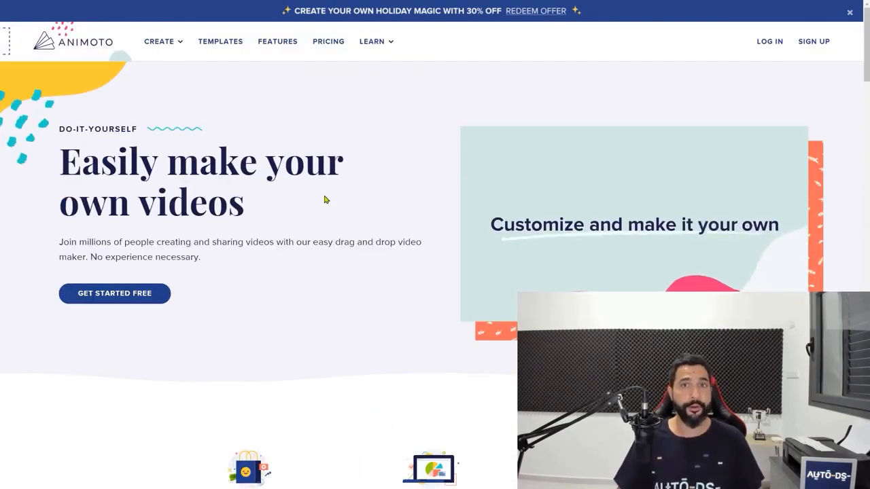
pyautogui.scroll(-7, 325, 199)
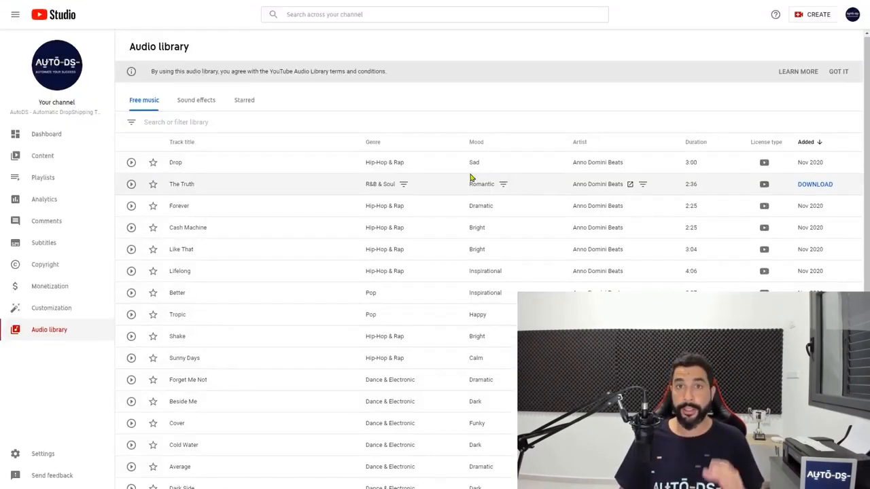
pyautogui.scroll(-3, 450, 134)
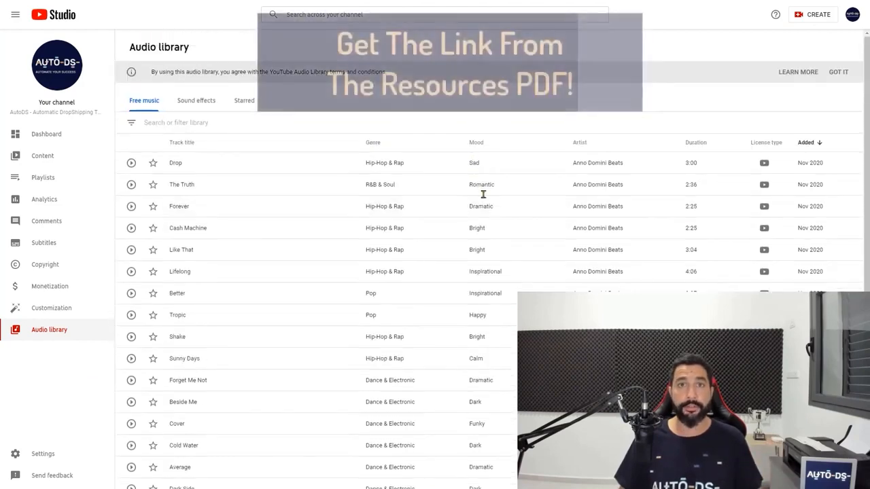
pyautogui.scroll(-5, 460, 195)
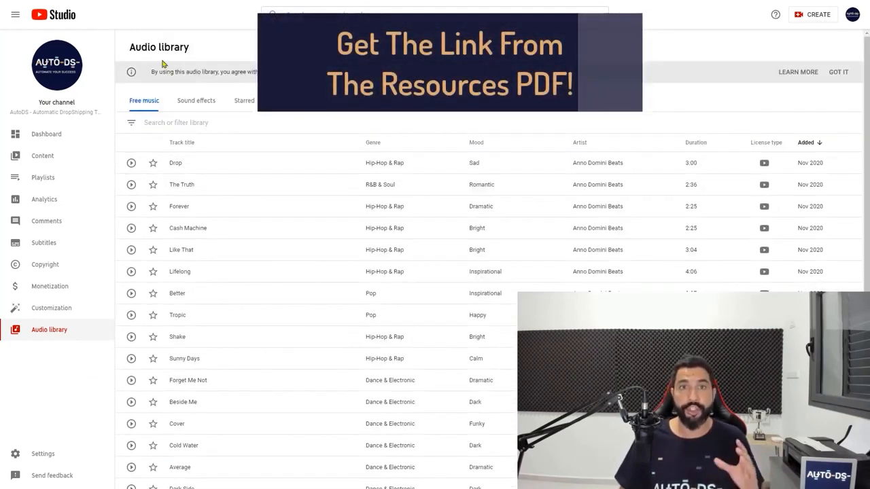
pyautogui.scroll(-5, 297, 98)
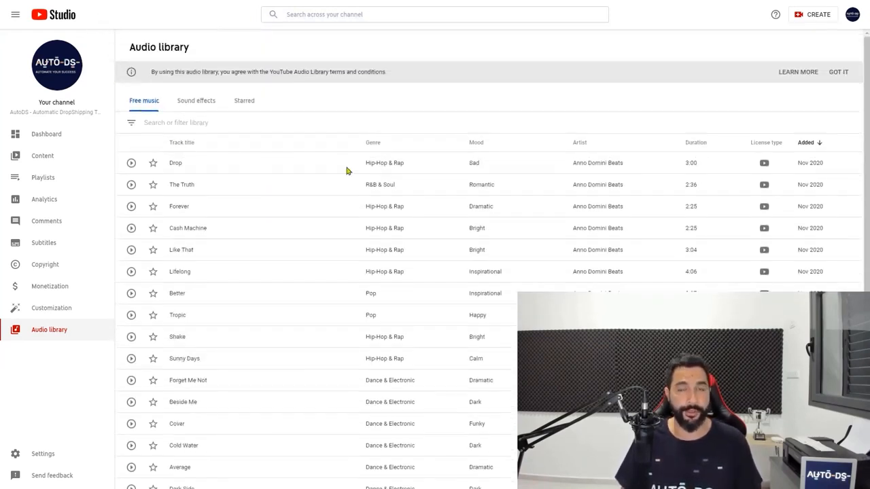
pyautogui.scroll(-1, 369, 182)
pyautogui.scroll(1, 369, 182)
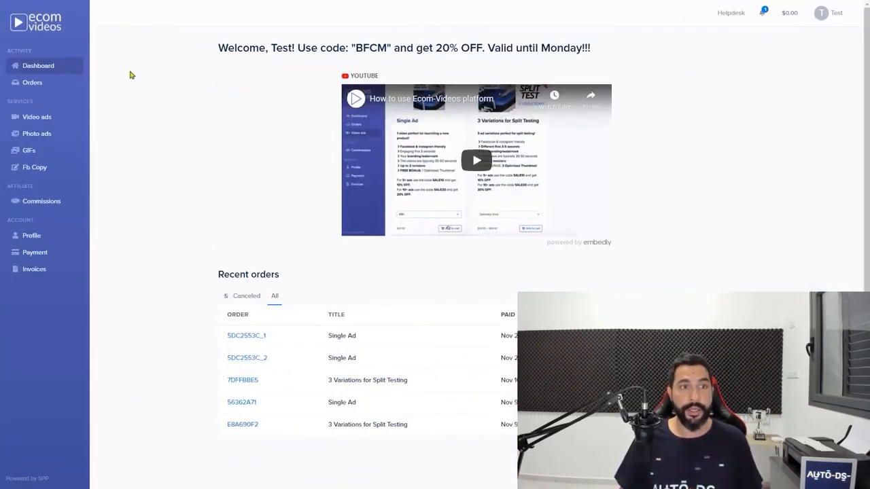
# Open the Video ads service in Ecom Videos and examine the Single Ad, 3 Variations and 4 Variations for Split Testing packages
pyautogui.click(42, 116)
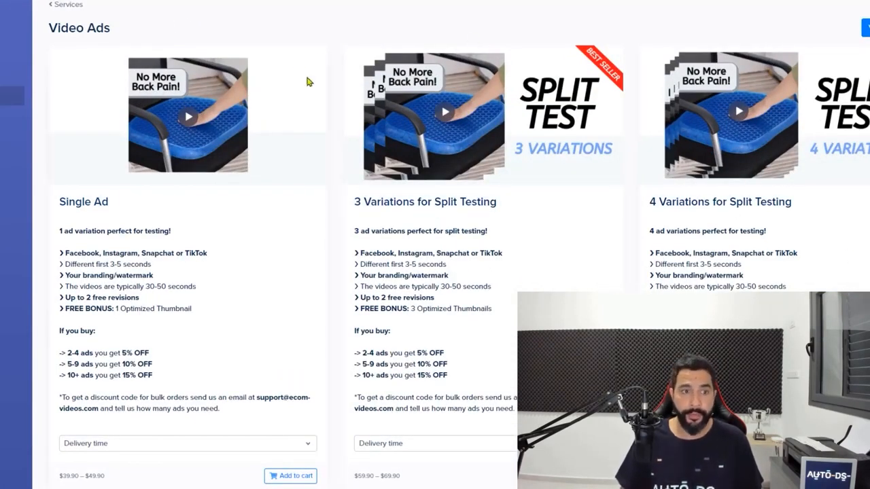
pyautogui.moveTo(111, 203); pyautogui.dragTo(60, 205)
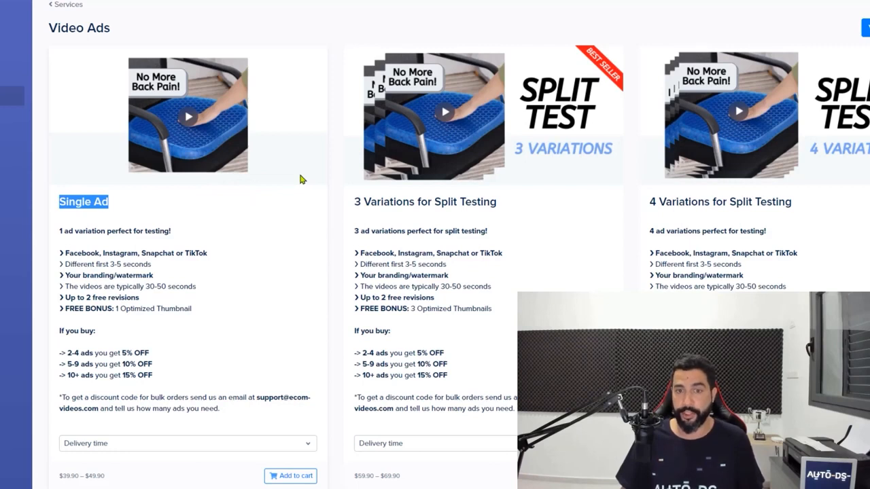
pyautogui.moveTo(502, 203); pyautogui.dragTo(356, 204)
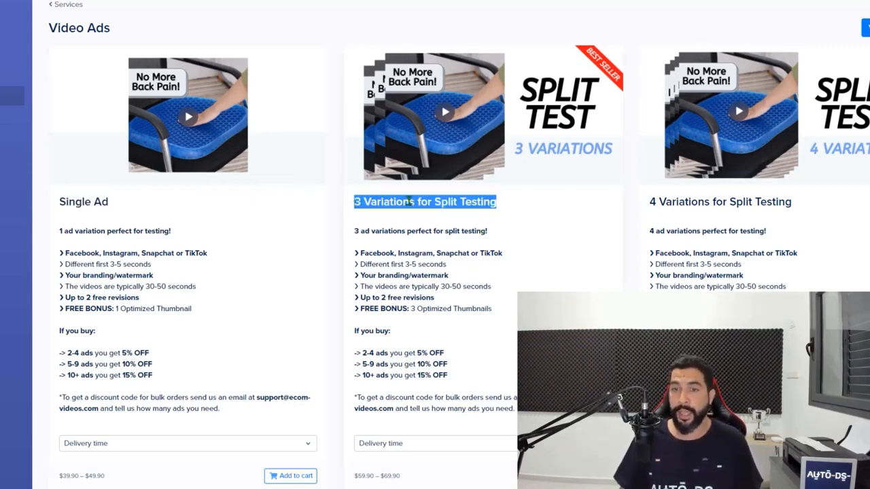
pyautogui.moveTo(818, 197); pyautogui.dragTo(649, 202)
pyautogui.moveTo(598, 220); pyautogui.dragTo(353, 201)
pyautogui.click(568, 219)
pyautogui.moveTo(564, 215); pyautogui.dragTo(353, 203)
pyautogui.click(535, 253)
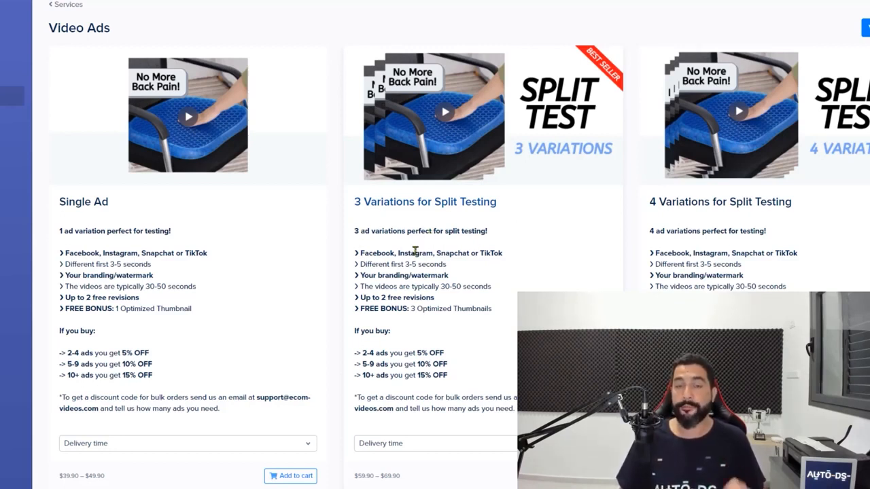
pyautogui.moveTo(406, 265); pyautogui.dragTo(427, 269)
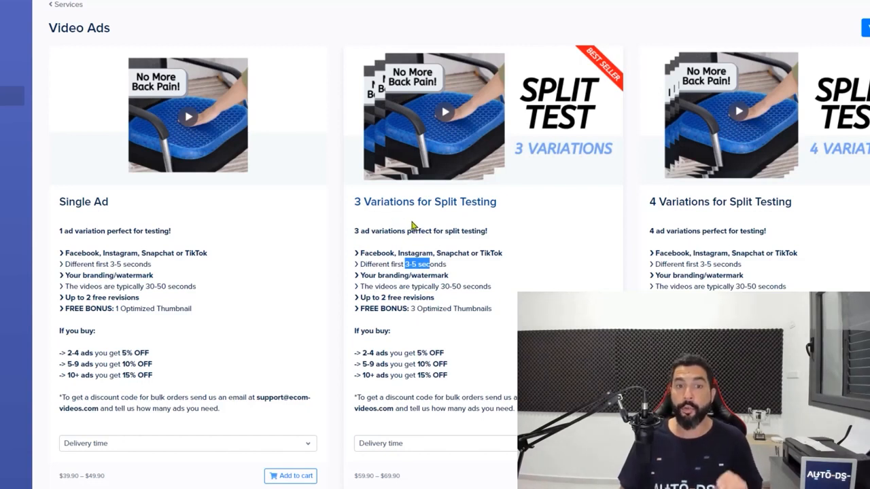
pyautogui.click(377, 219)
pyautogui.moveTo(354, 201); pyautogui.dragTo(491, 203)
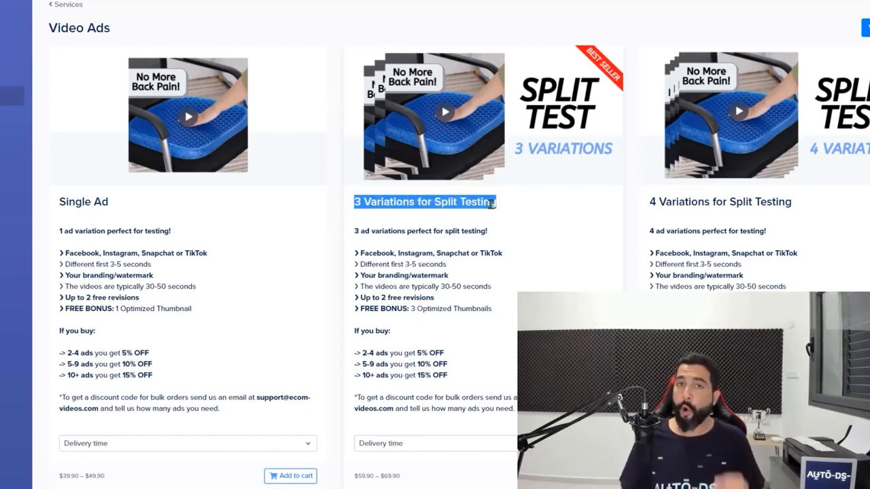
pyautogui.click(534, 218)
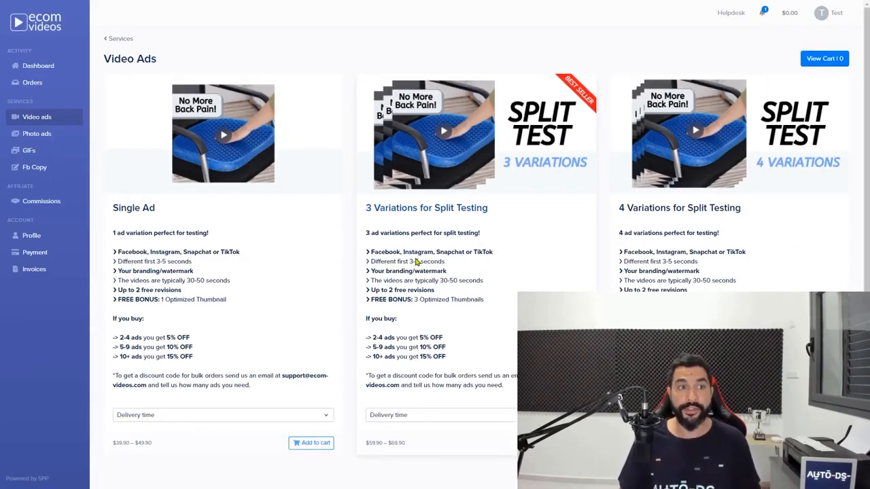
# Open the order list and view the details of the first Single Ad order
pyautogui.click(52, 84)
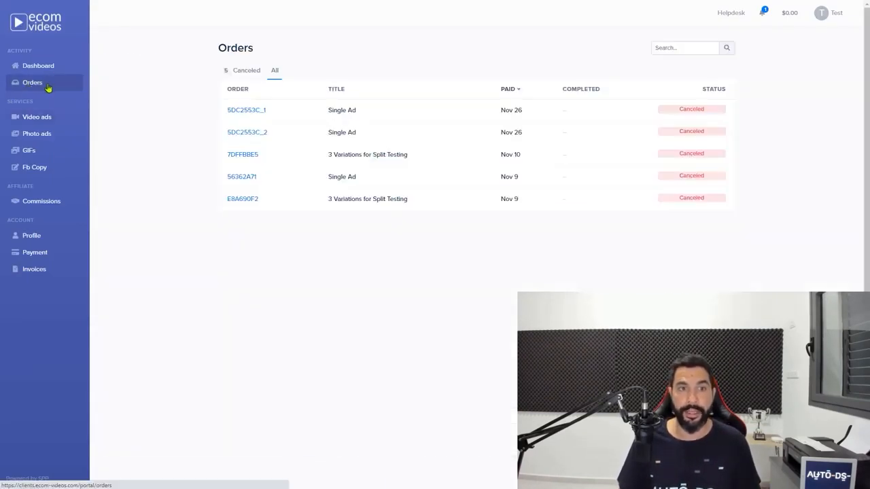
pyautogui.click(243, 110)
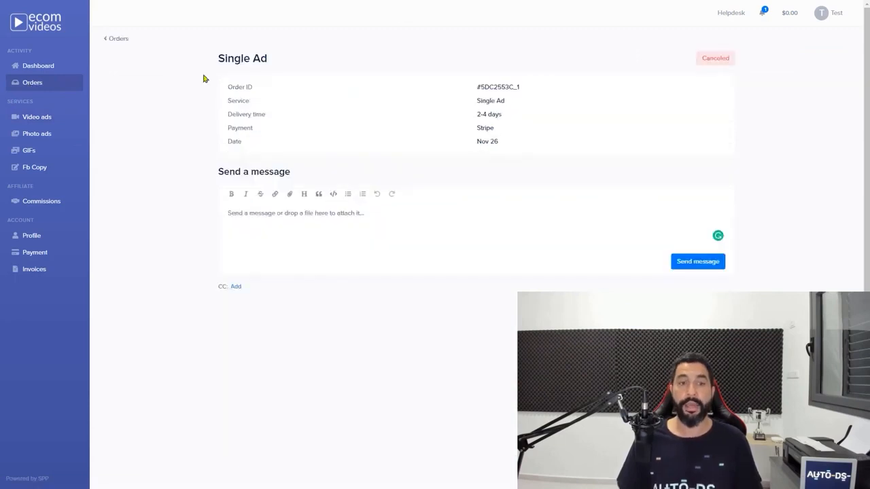
# Play the three sample video ads in the Some of Our Ads section of the Ecom Videos site
pyautogui.click(266, 227)
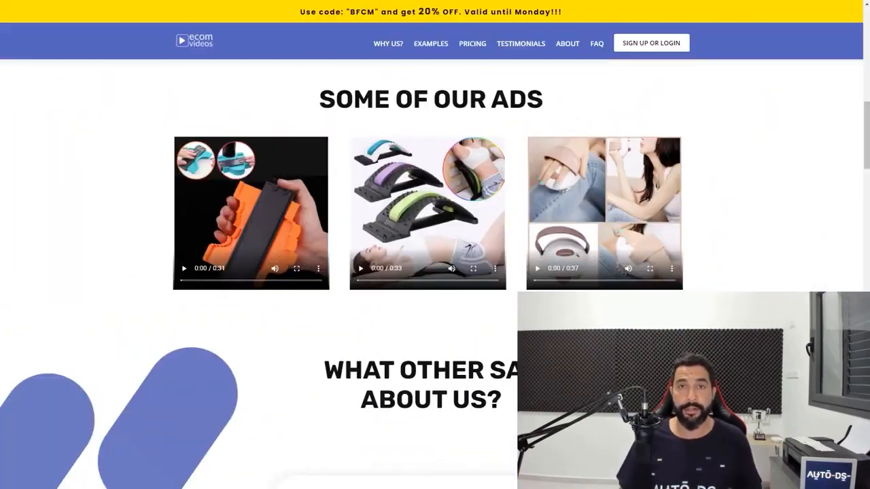
pyautogui.click(195, 284)
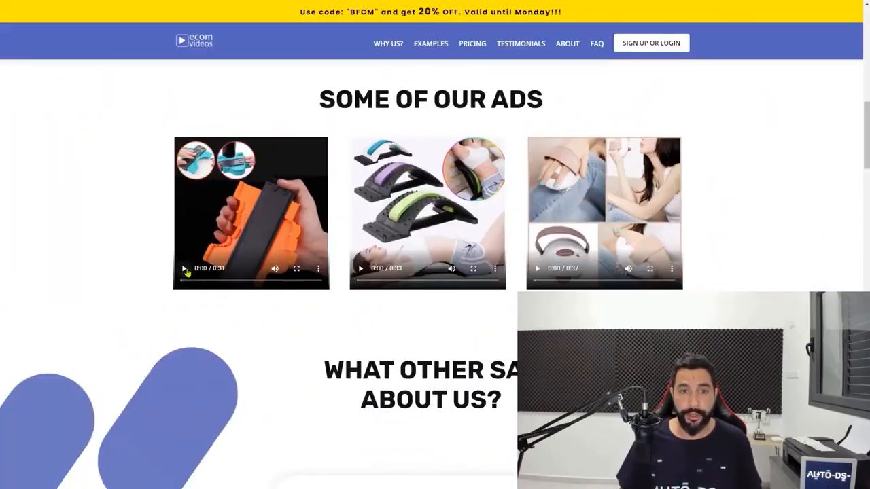
pyautogui.click(361, 267)
pyautogui.click(537, 268)
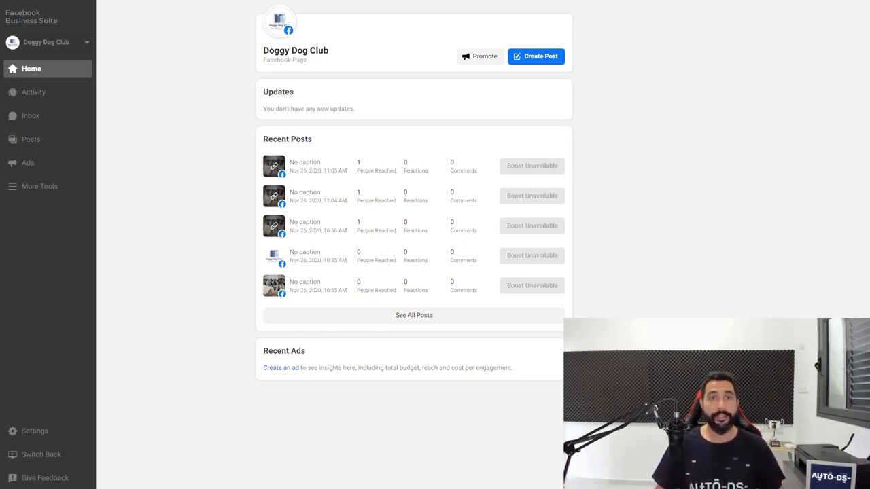
# Open Ads Manager from Facebook Business Suite and go to the Doggy Dog Club ad account's campaigns
pyautogui.click(40, 189)
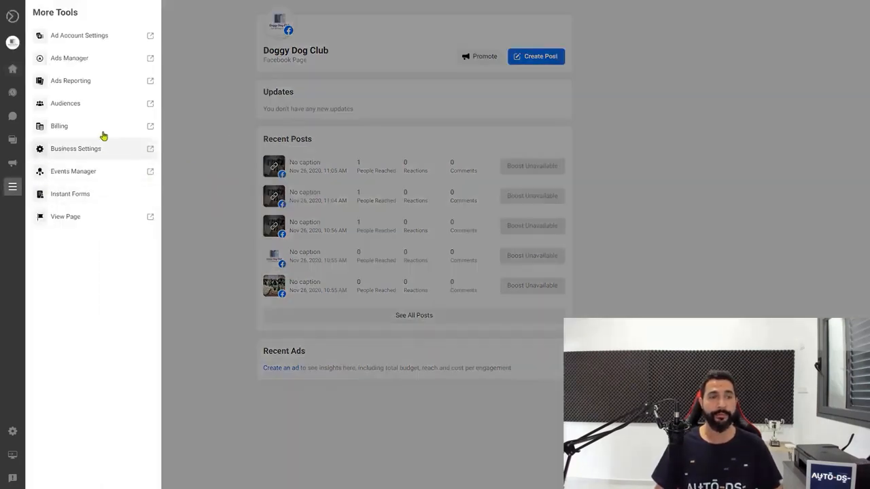
pyautogui.click(91, 61)
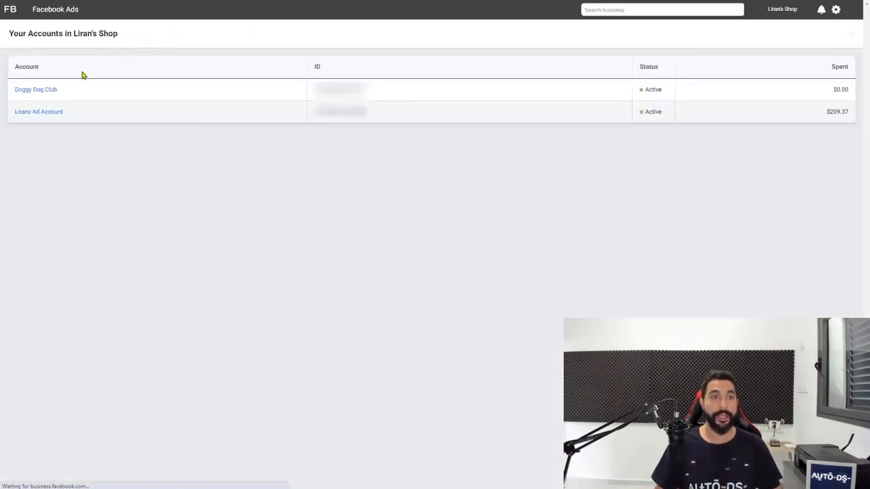
pyautogui.click(30, 94)
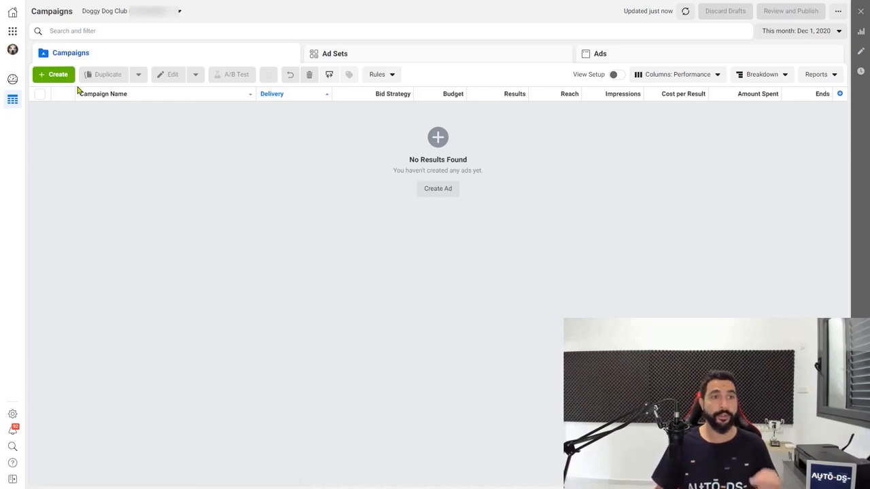
# Start a new campaign with the Engagement objective and name it Doggy Dog Club Campaign
pyautogui.click(55, 74)
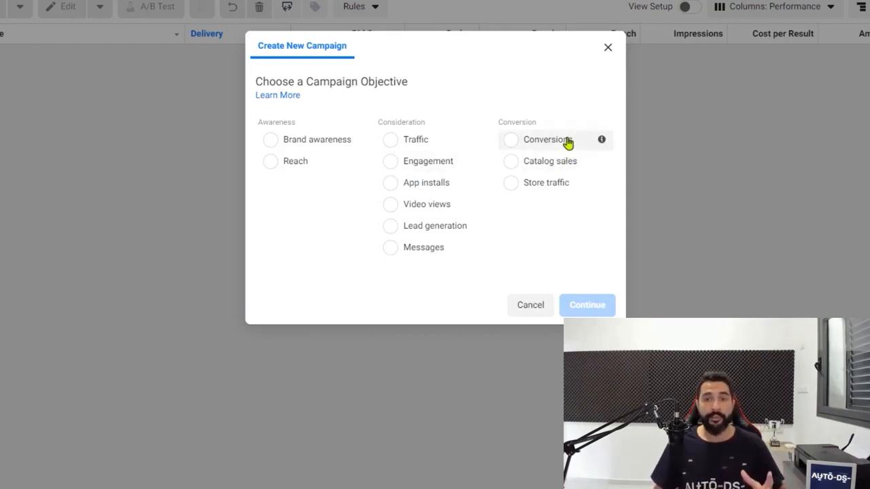
pyautogui.click(409, 166)
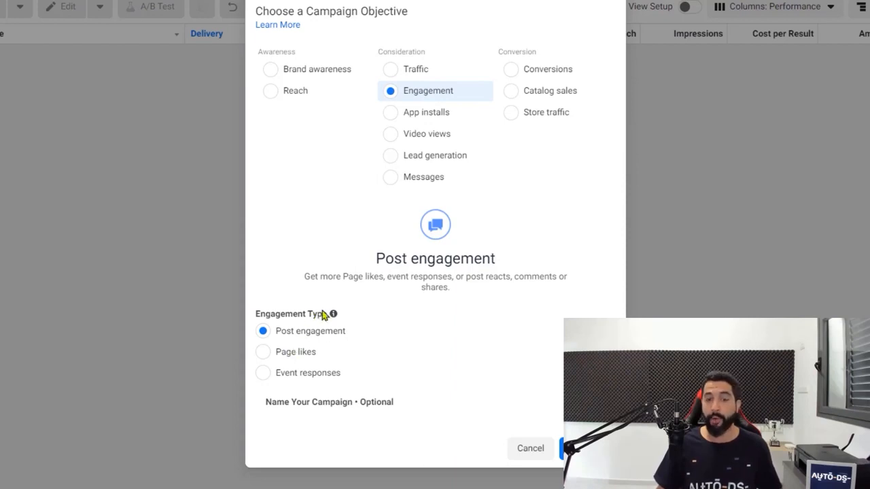
pyautogui.click(350, 408)
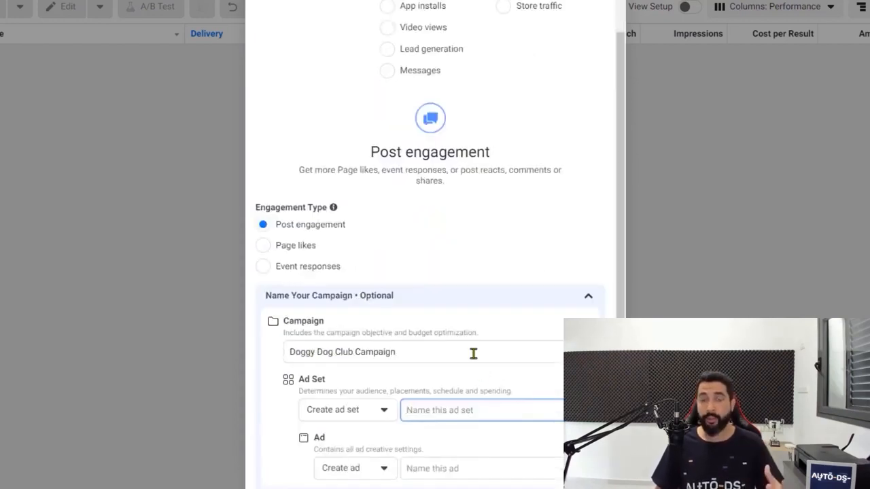
# Name the ad set Doggy Dog Club Ad Set and the ad Doggy Dog Club Ad, and create the campaign draft
pyautogui.click(474, 353)
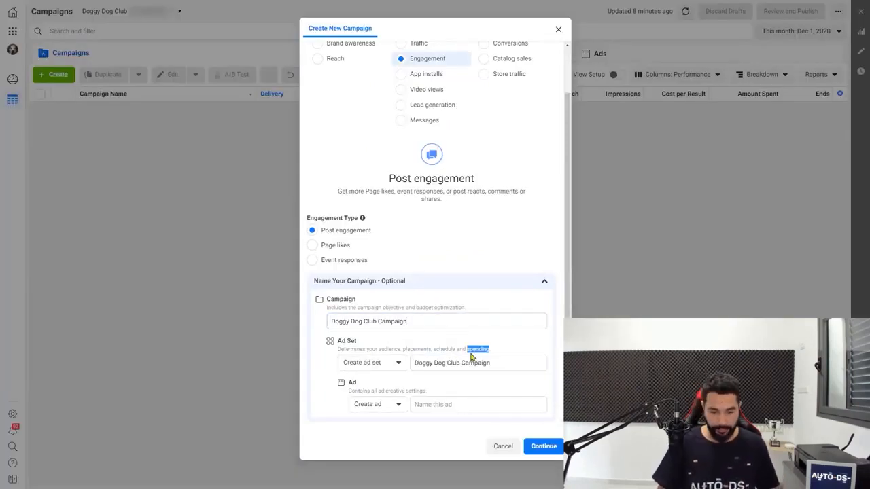
pyautogui.doubleClick(476, 363)
pyautogui.write('Ad Set')
pyautogui.tripleClick(492, 359)
pyautogui.hotkey('ctrl', 'c')
pyautogui.click(480, 404)
pyautogui.hotkey('ctrl', 'v')
pyautogui.click(543, 447)
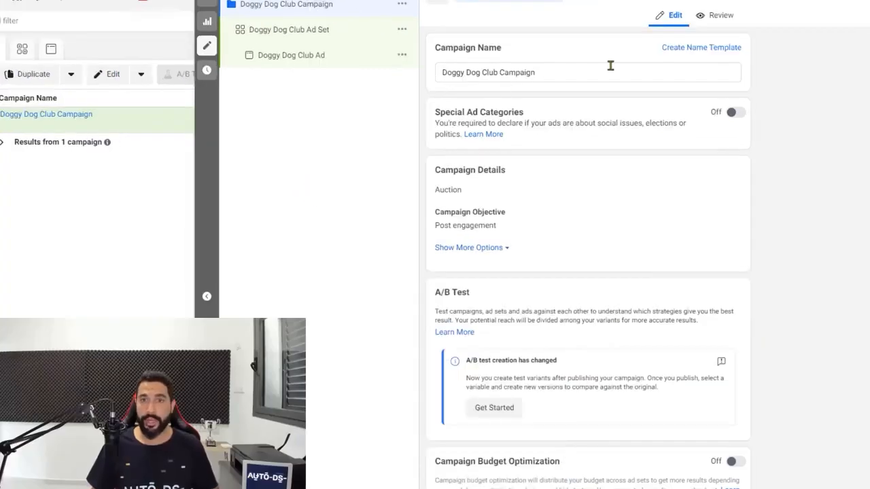
# Check the campaign details, A/B test and Campaign Budget Optimization settings, and continue to the ad set
pyautogui.scroll(-1, 589, 139)
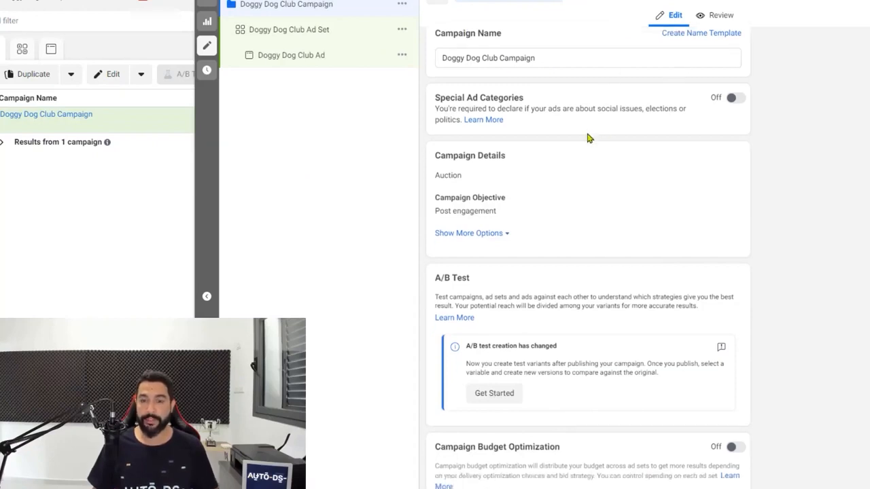
pyautogui.scroll(-1, 589, 138)
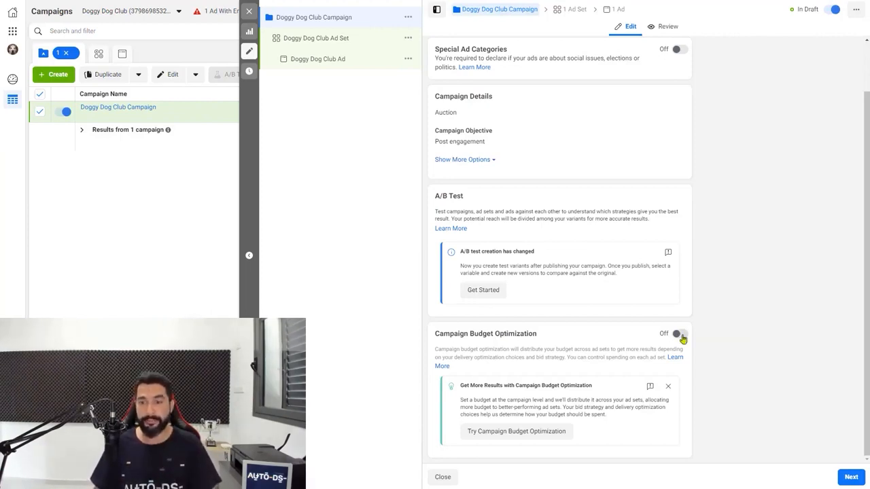
pyautogui.click(851, 477)
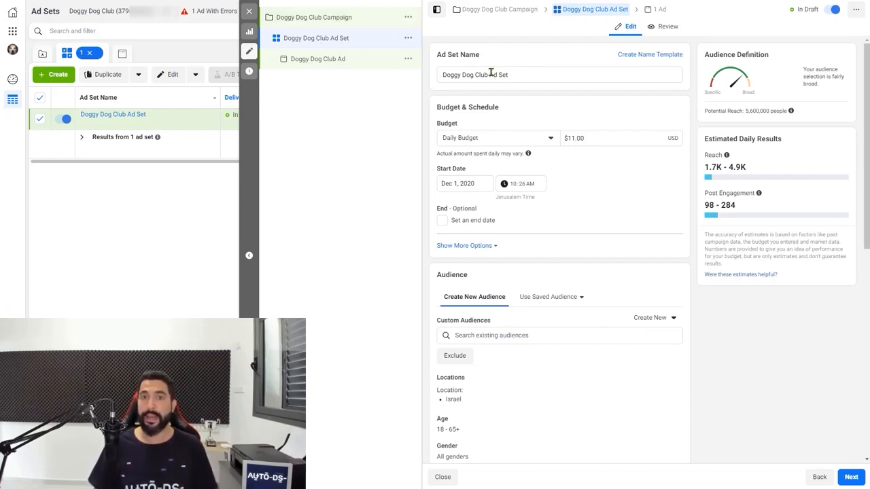
# Set the ad set's daily budget to $10.00
pyautogui.scroll(-1, 499, 89)
pyautogui.scroll(1, 499, 96)
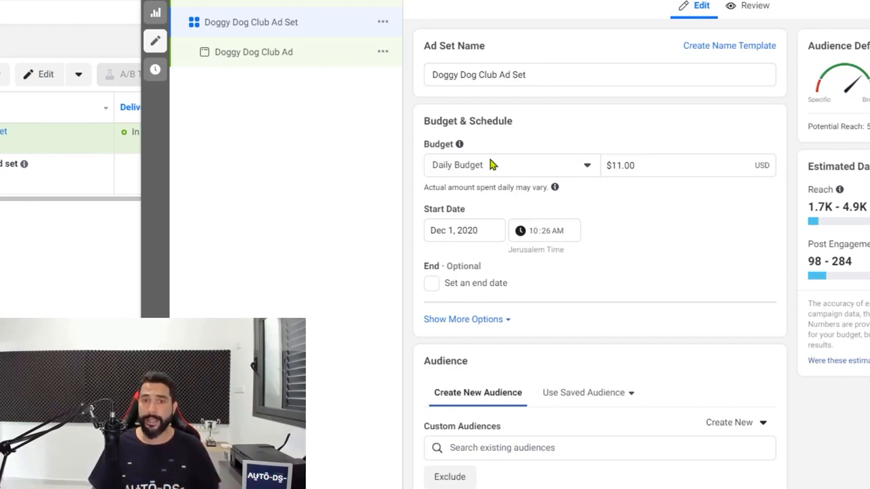
pyautogui.scroll(-1, 489, 165)
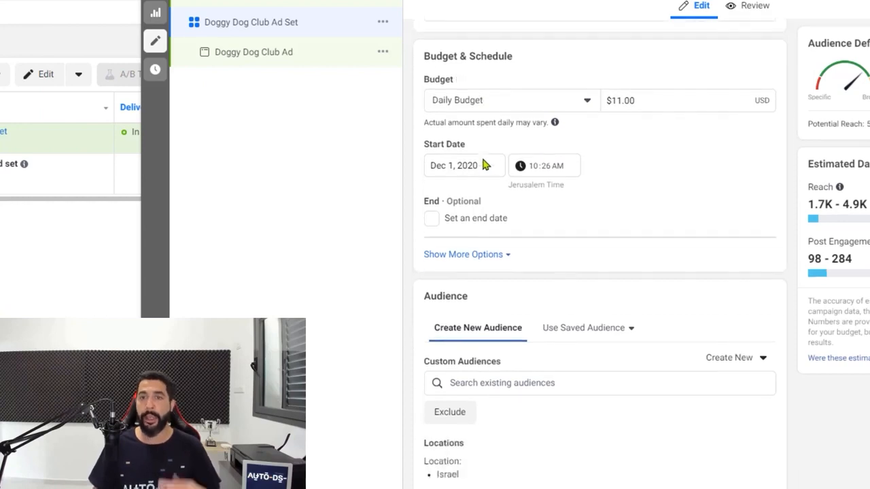
pyautogui.scroll(1, 479, 156)
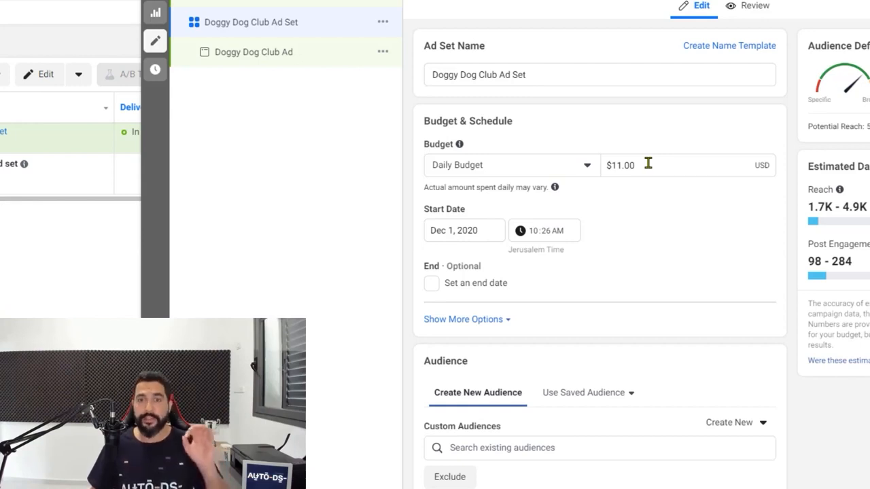
pyautogui.moveTo(647, 164); pyautogui.dragTo(568, 163)
pyautogui.write('10')
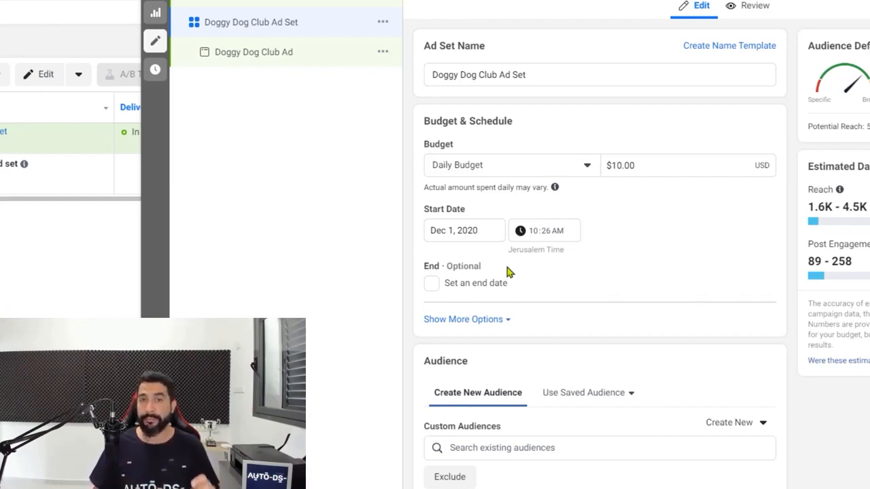
# Remove Israel from the audience locations and add the Worldwide region instead
pyautogui.scroll(-3, 619, 245)
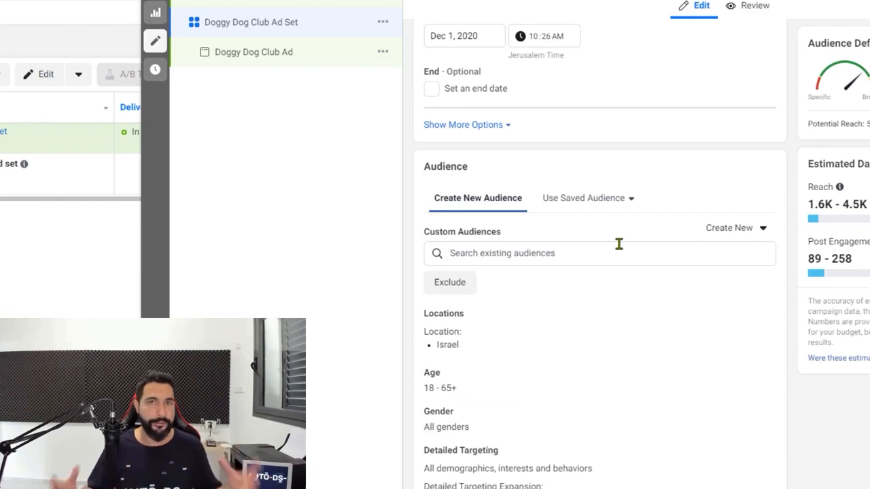
pyautogui.scroll(-1, 618, 245)
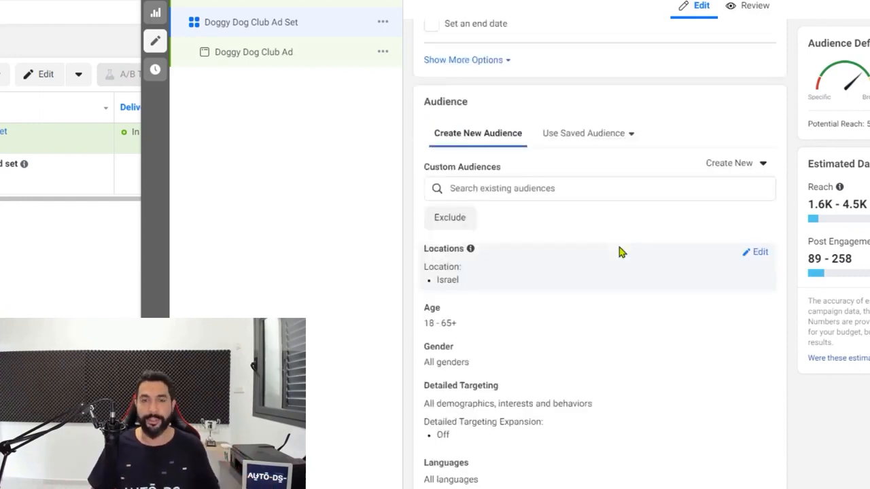
pyautogui.scroll(1, 620, 248)
pyautogui.scroll(-2, 615, 224)
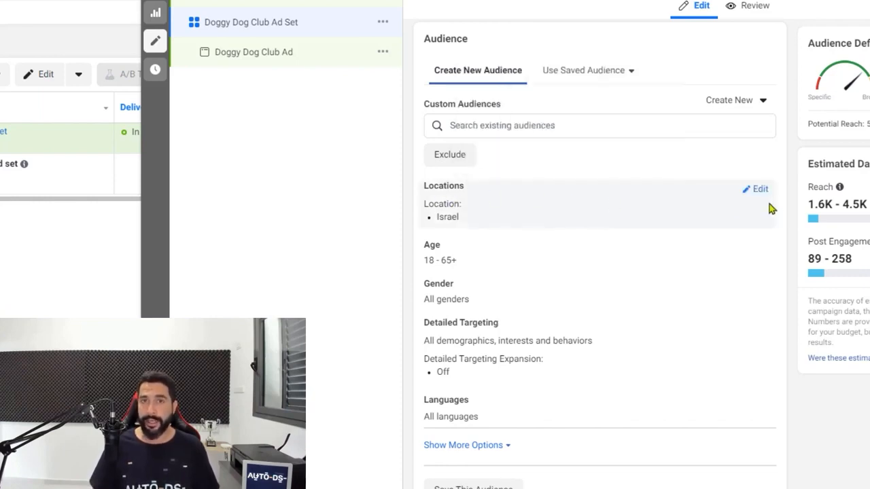
pyautogui.click(576, 201)
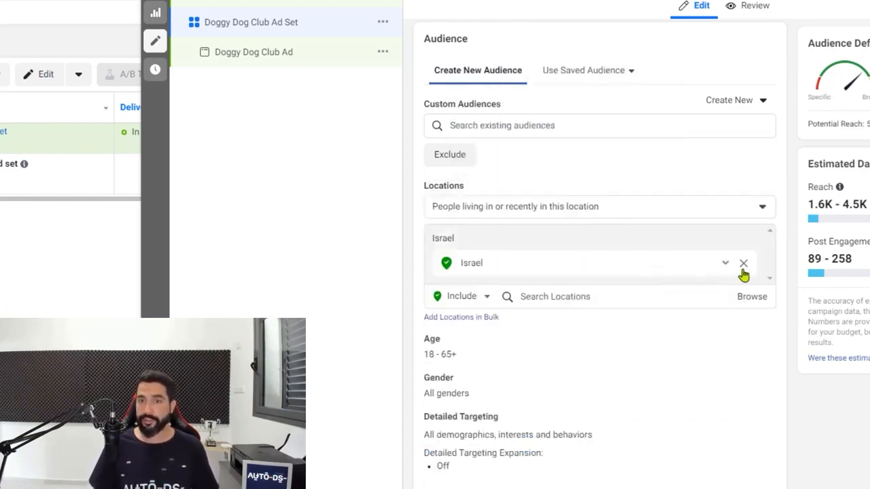
pyautogui.click(744, 264)
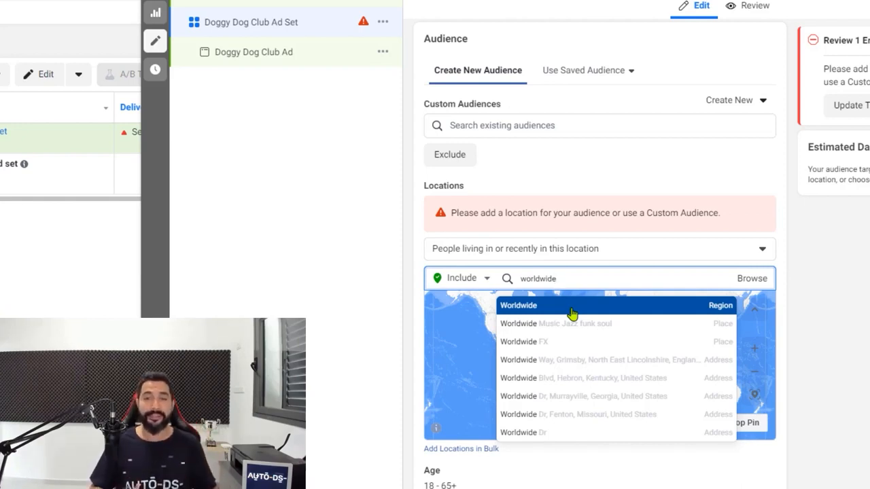
pyautogui.click(573, 313)
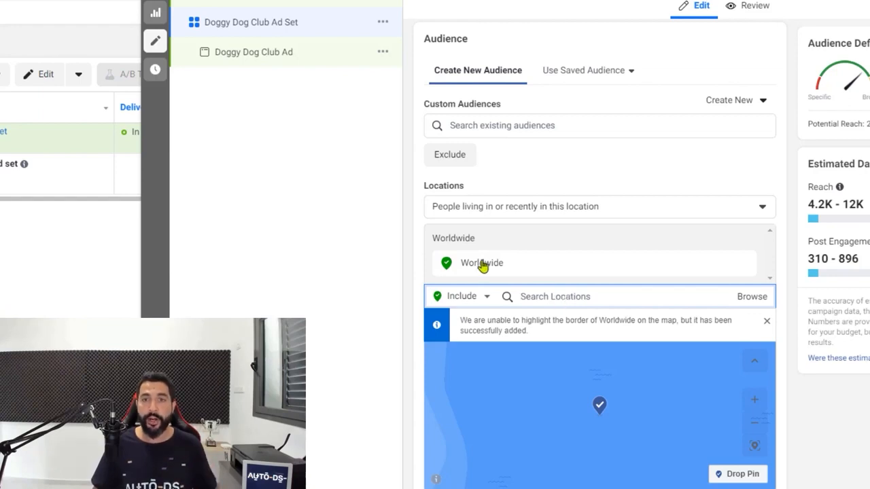
# Set the audience age range to 20 through 60
pyautogui.scroll(-4, 482, 272)
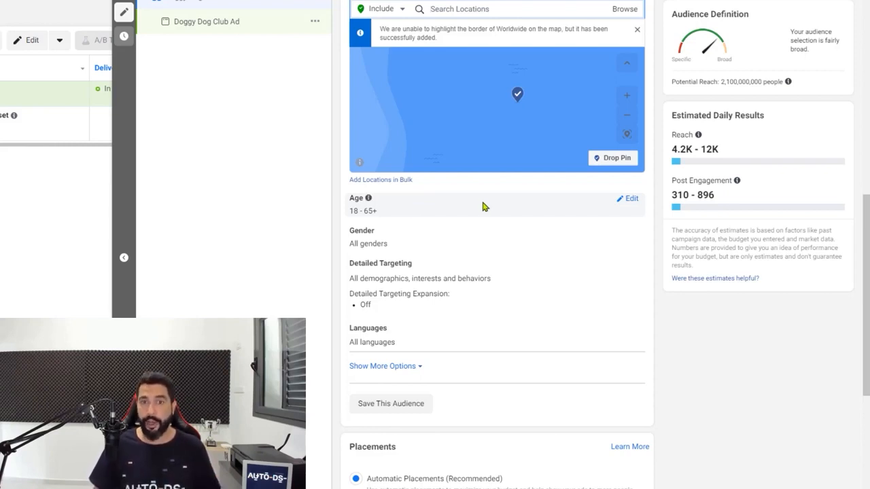
pyautogui.click(634, 205)
pyautogui.click(385, 216)
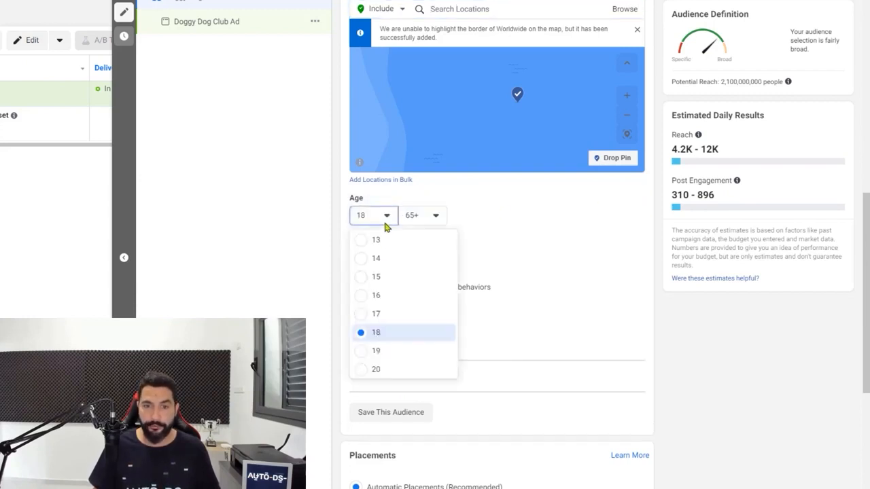
pyautogui.click(379, 369)
pyautogui.click(421, 215)
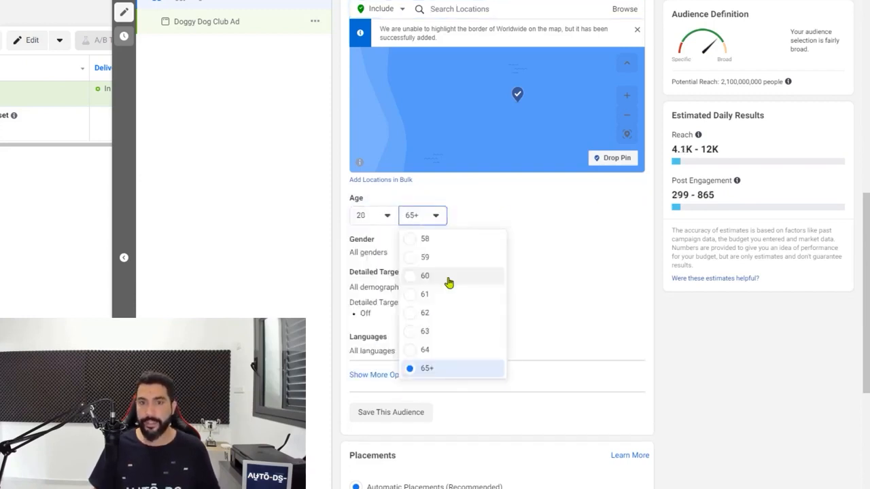
pyautogui.click(447, 275)
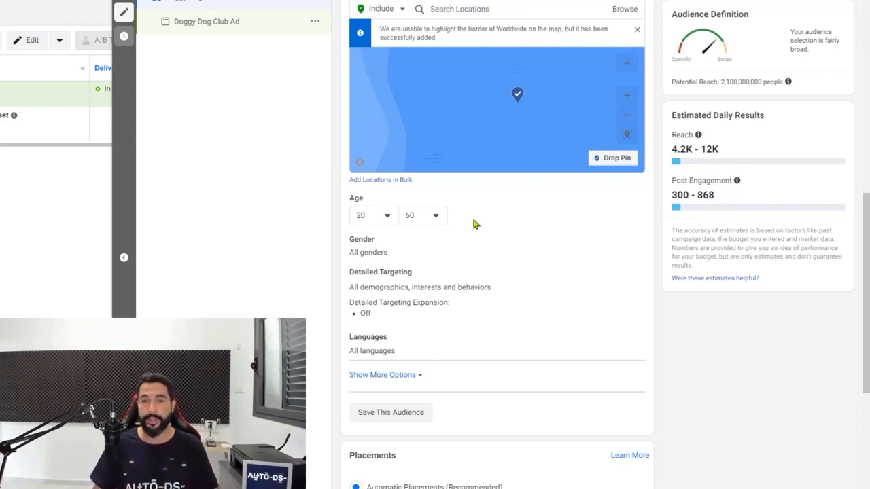
# Target all genders, add the interests Dog breeding, Dog food, Happy Pets, Modern Dog and Petco, and check the audience's potential reach
pyautogui.scroll(-1, 474, 223)
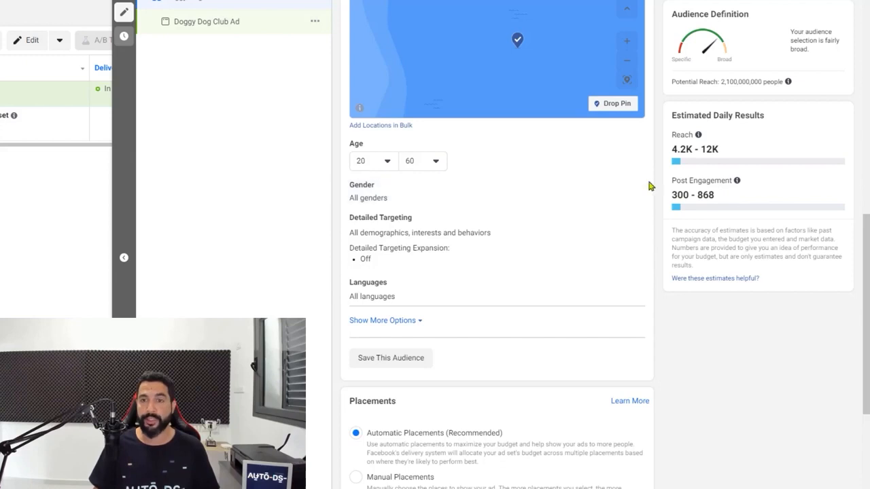
pyautogui.click(631, 187)
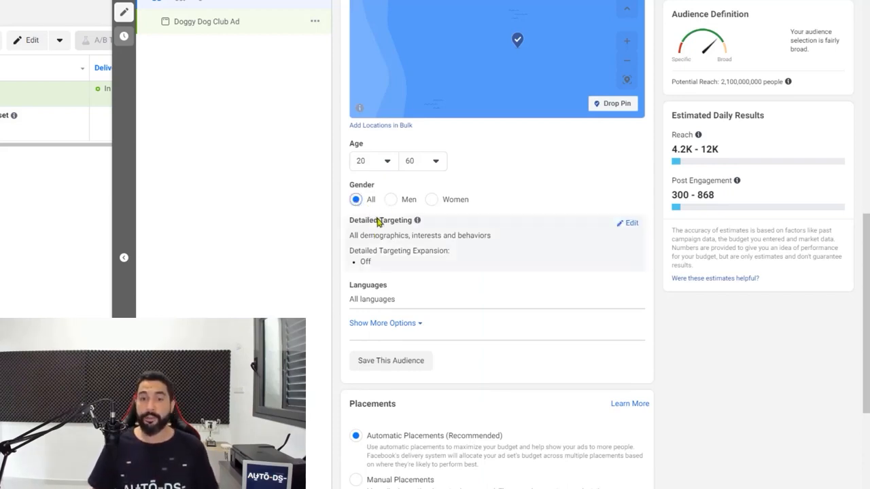
pyautogui.scroll(-1, 380, 211)
pyautogui.click(386, 177)
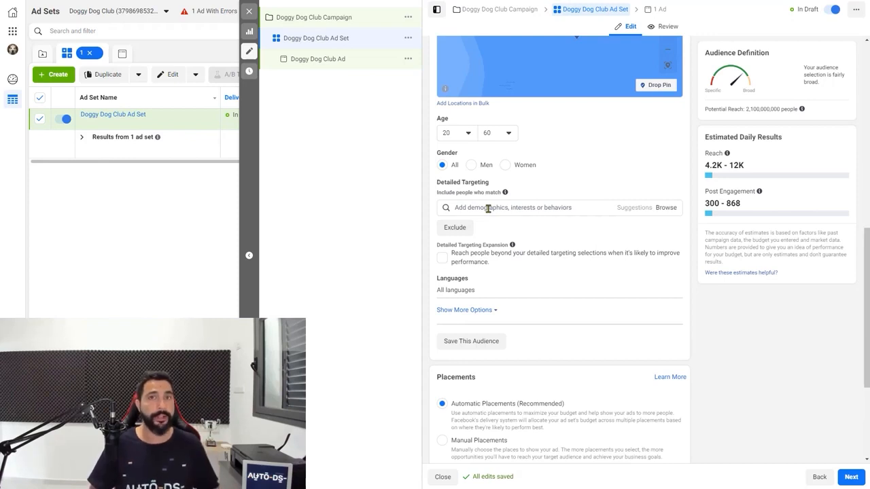
pyautogui.click(488, 209)
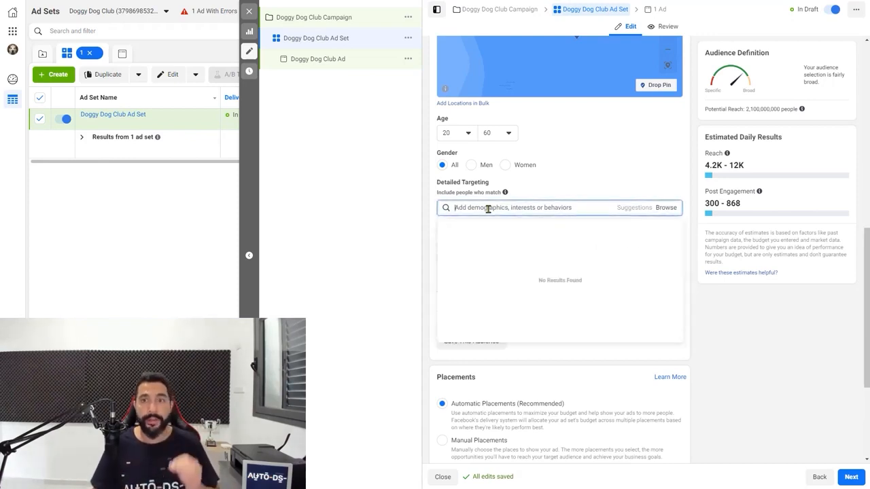
pyautogui.click(540, 195)
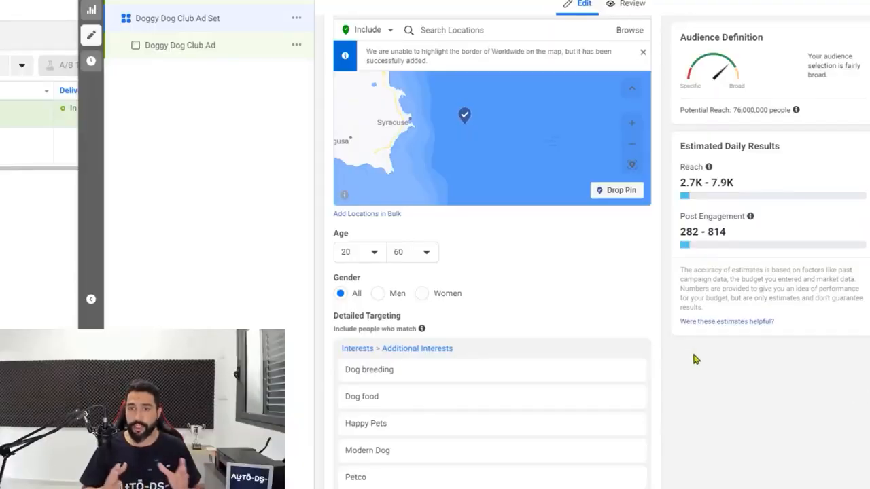
pyautogui.scroll(2, 632, 222)
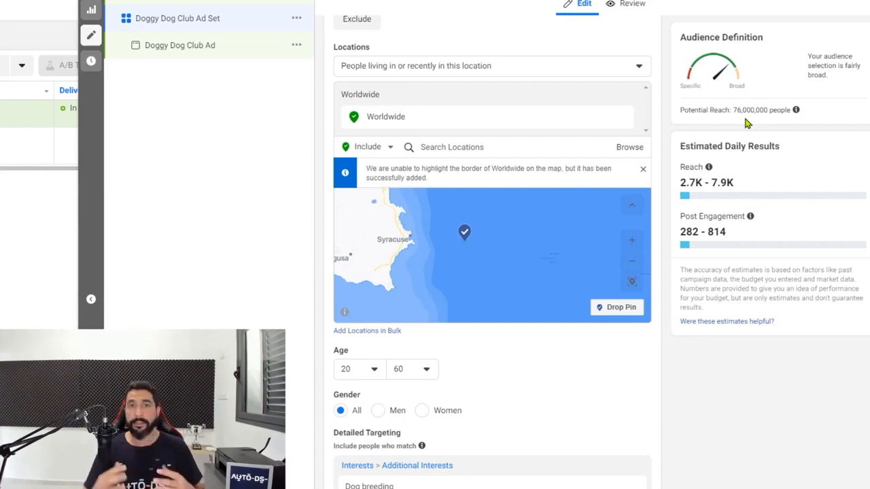
pyautogui.scroll(-4, 559, 296)
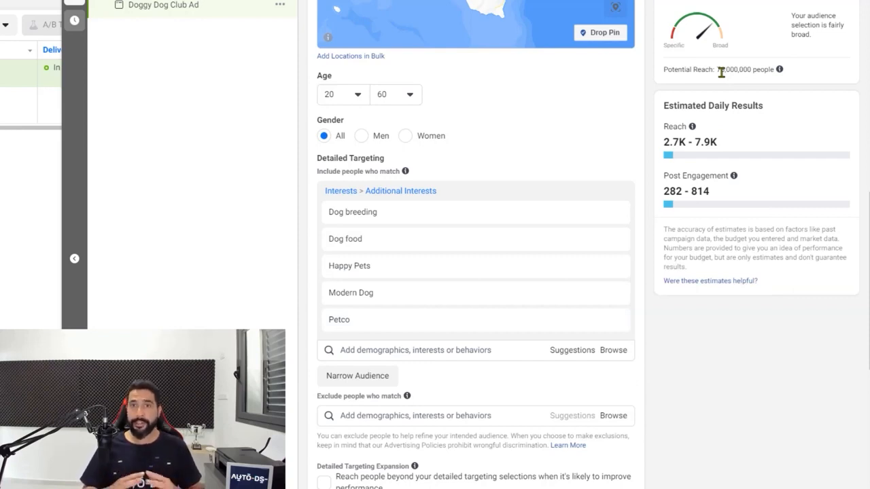
# Remove the Dog food interest from the detailed targeting and check the audience sizes of the remaining interests
pyautogui.scroll(-1, 721, 72)
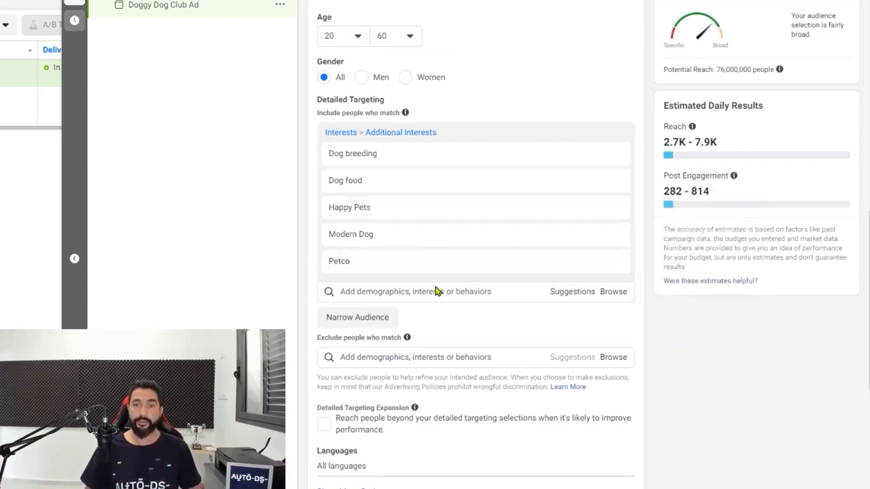
pyautogui.moveTo(401, 268)
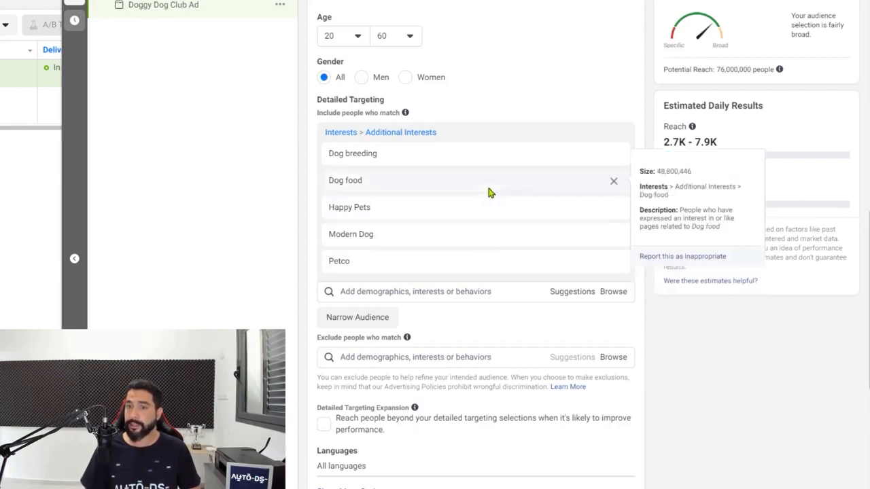
pyautogui.click(614, 184)
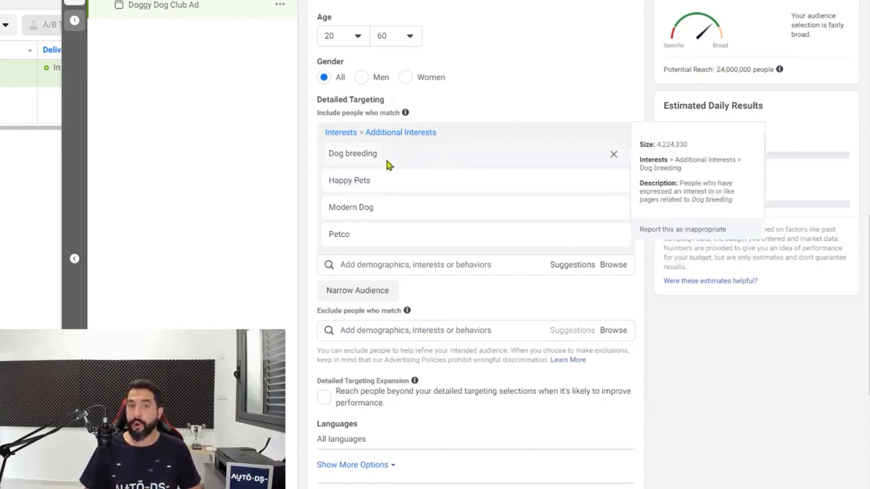
pyautogui.moveTo(374, 240)
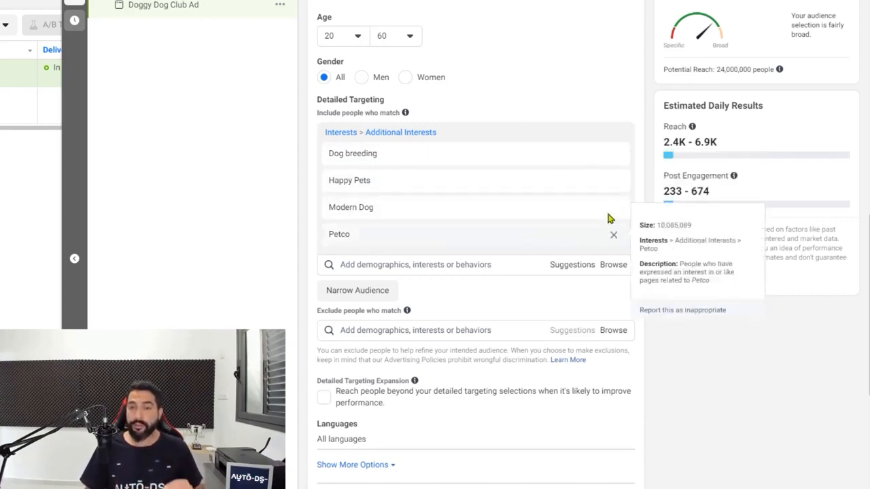
pyautogui.moveTo(615, 163)
pyautogui.moveTo(591, 189)
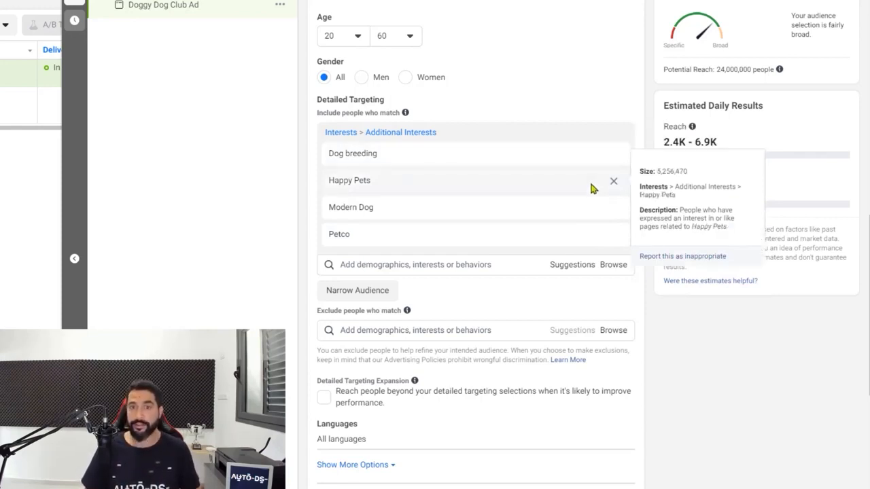
# Narrow the audience with a must-also-match condition and review the interests already included
pyautogui.click(365, 298)
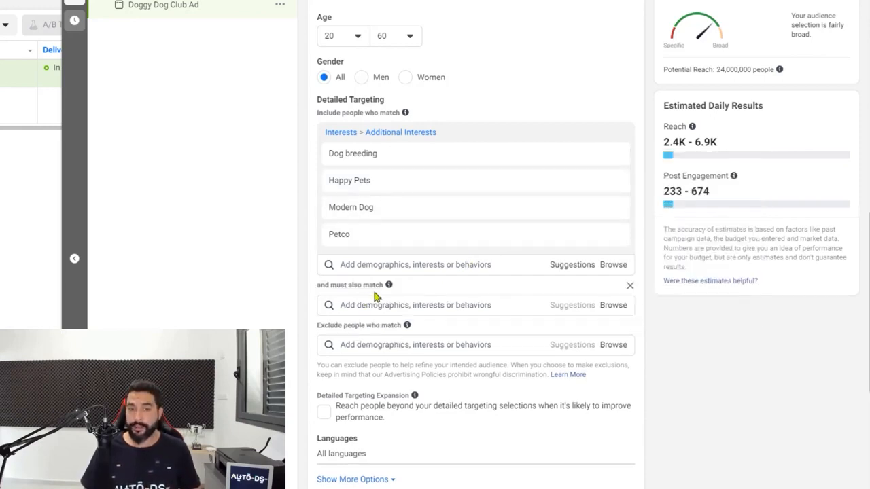
pyautogui.moveTo(557, 233)
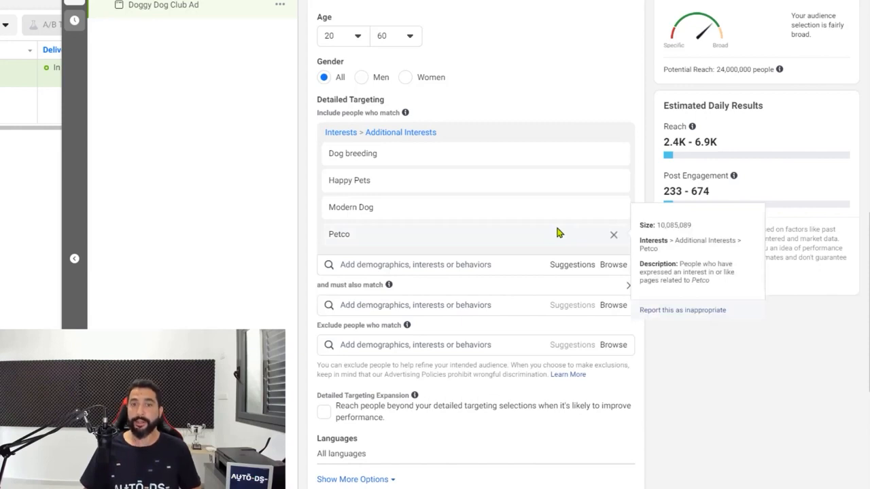
pyautogui.moveTo(435, 146)
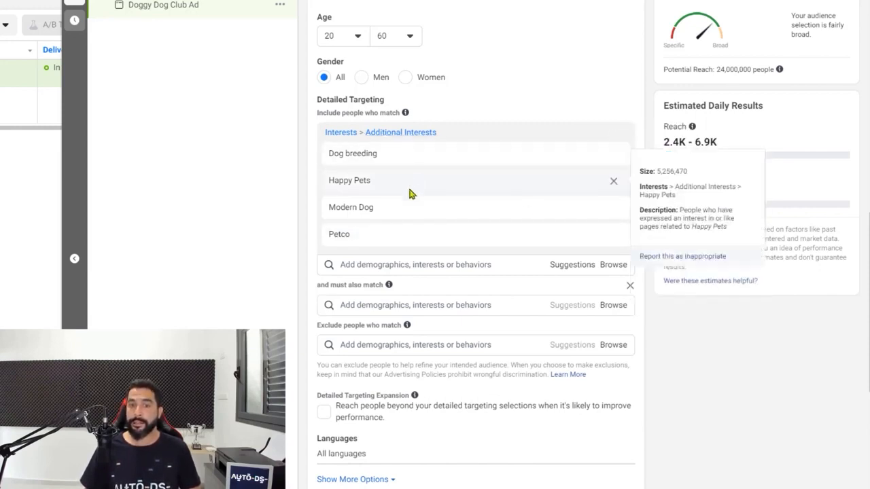
pyautogui.moveTo(393, 176)
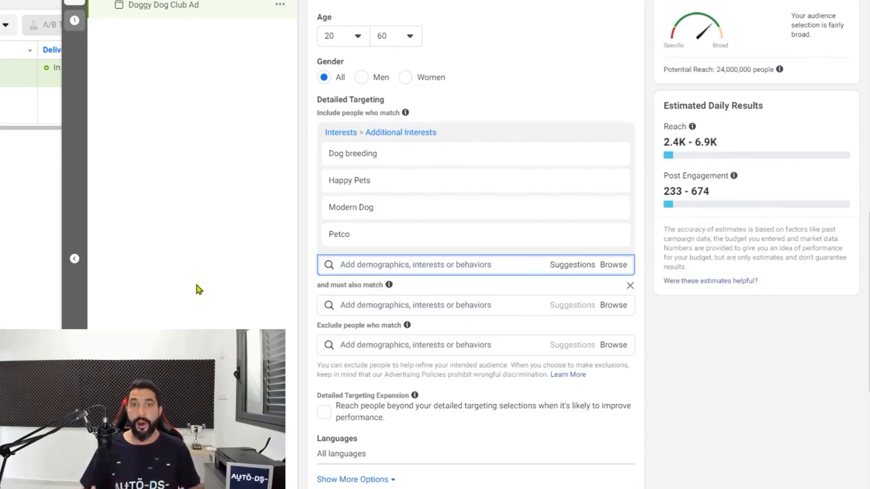
# Examine the suggested related interests for the included audience without adding any
pyautogui.click(573, 266)
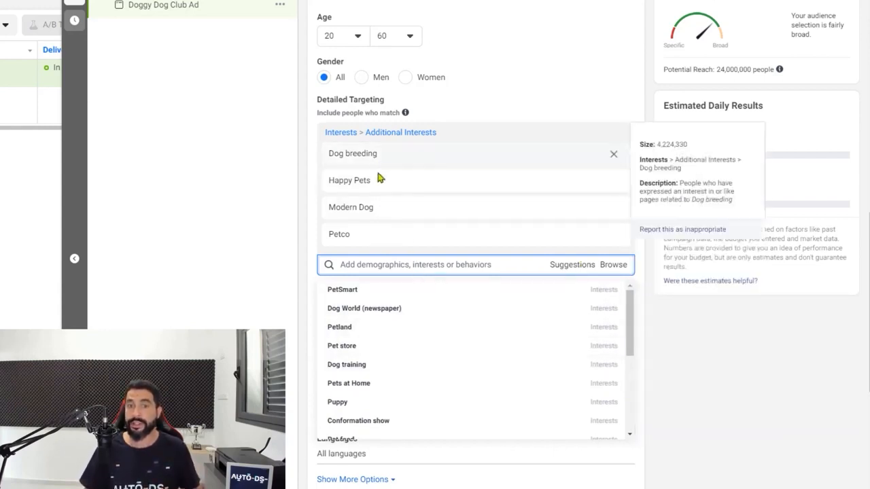
pyautogui.scroll(-4, 401, 326)
pyautogui.scroll(1, 432, 336)
pyautogui.scroll(3, 432, 334)
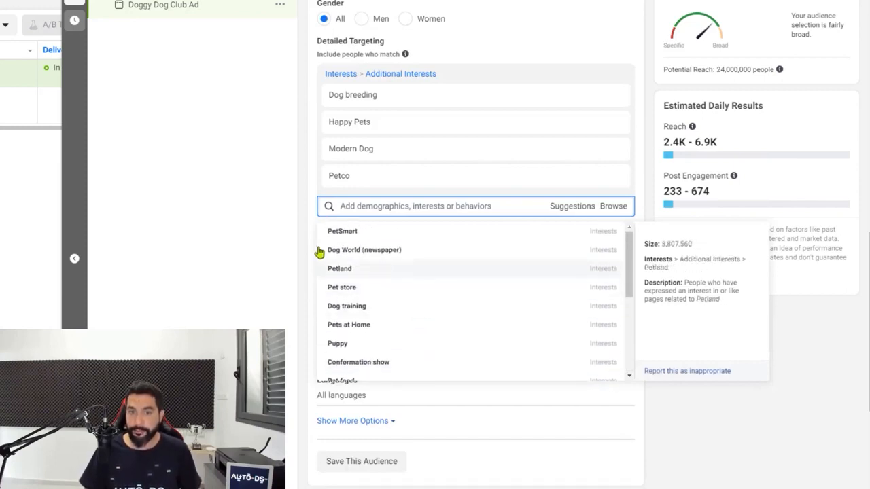
pyautogui.click(248, 210)
# Require the audience to also match the Dog Lovers interest and check the potential reach
pyautogui.click(366, 247)
pyautogui.write('dog lovers')
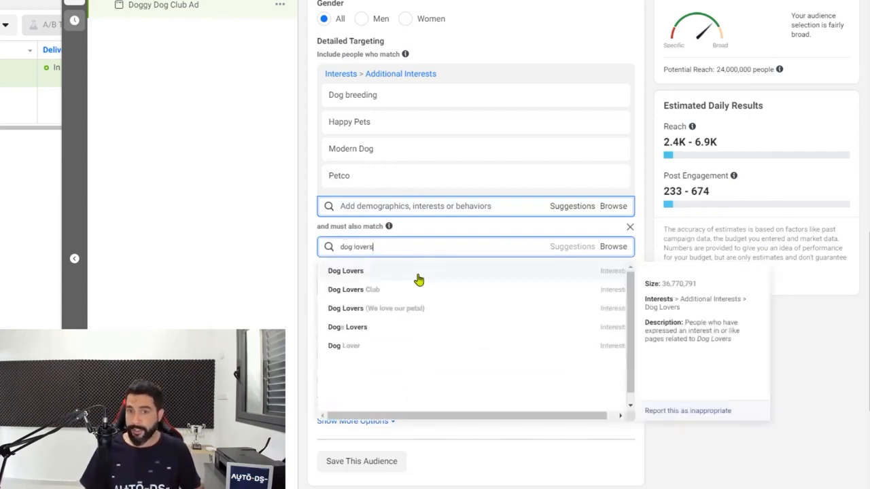
pyautogui.click(379, 275)
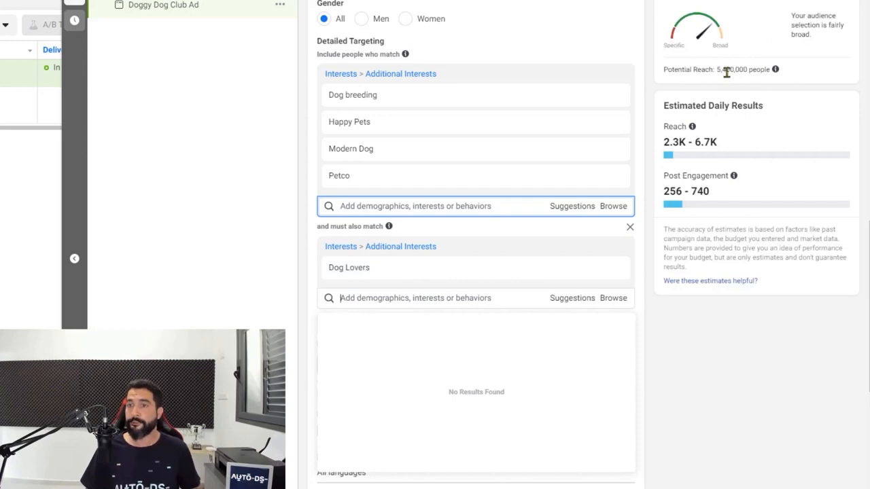
pyautogui.click(277, 294)
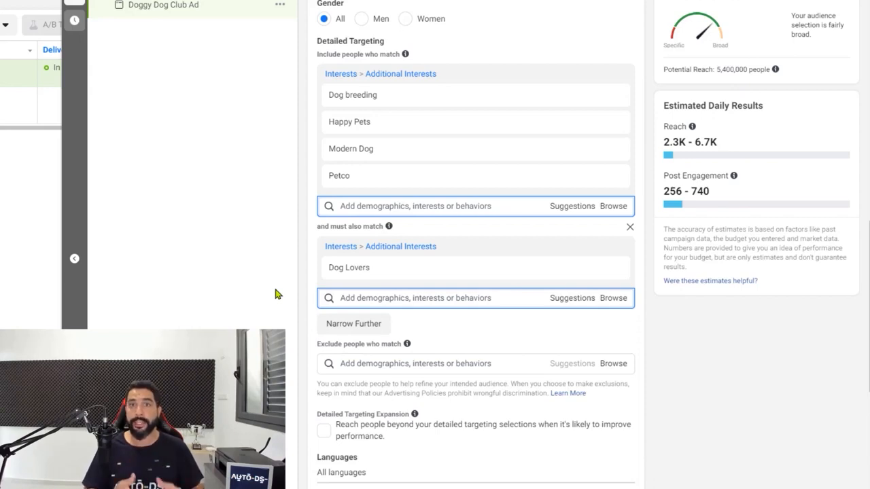
# Add the Engaged Shoppers purchase behavior to the must-also-match criteria and check the potential reach
pyautogui.click(372, 299)
pyautogui.write('engaged')
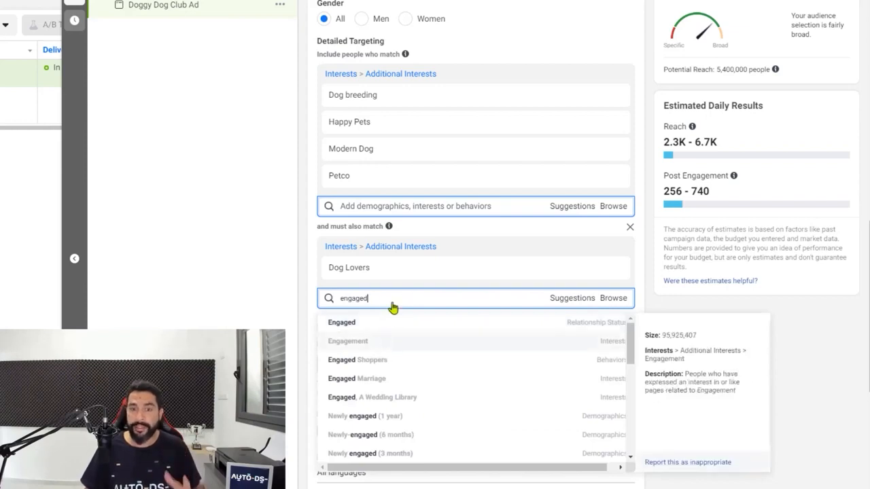
pyautogui.moveTo(383, 371)
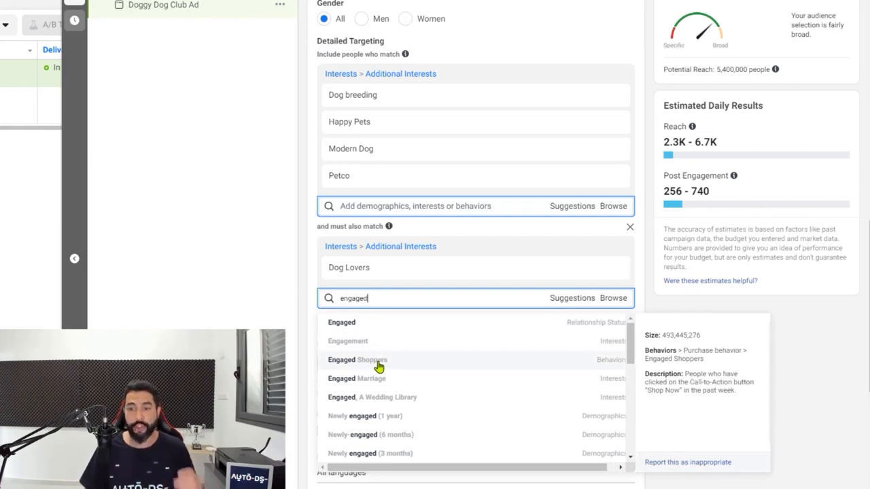
pyautogui.click(379, 367)
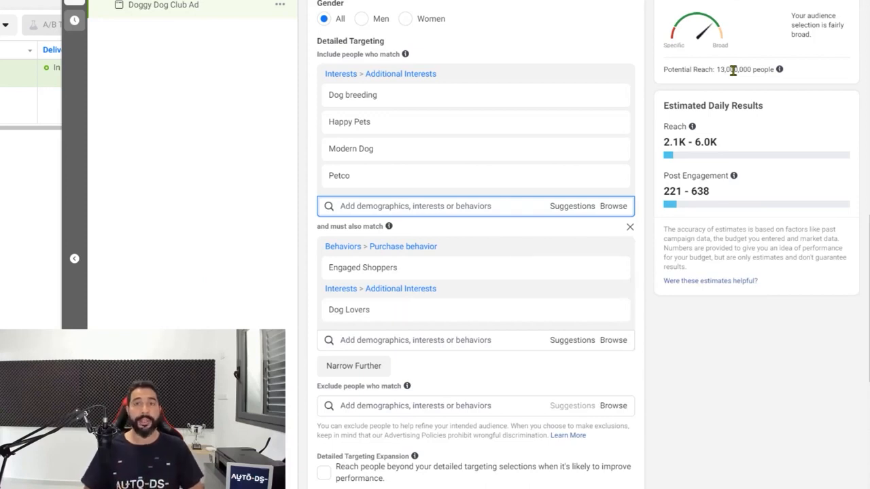
pyautogui.scroll(2, 558, 208)
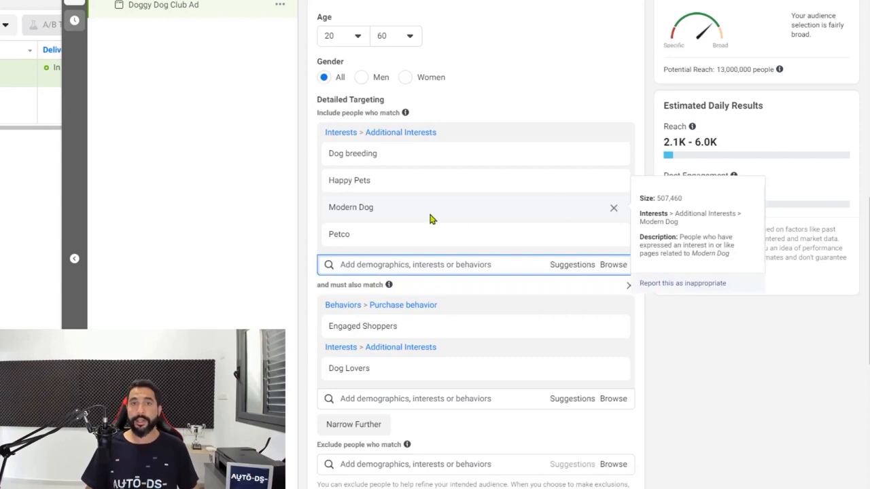
# Limit the audience languages to English (All)
pyautogui.scroll(-3, 429, 218)
pyautogui.scroll(-3, 538, 238)
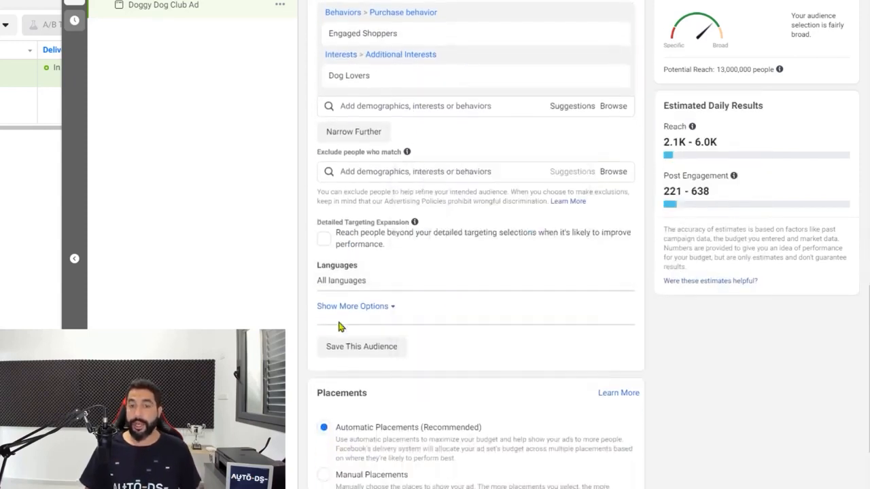
pyautogui.click(619, 268)
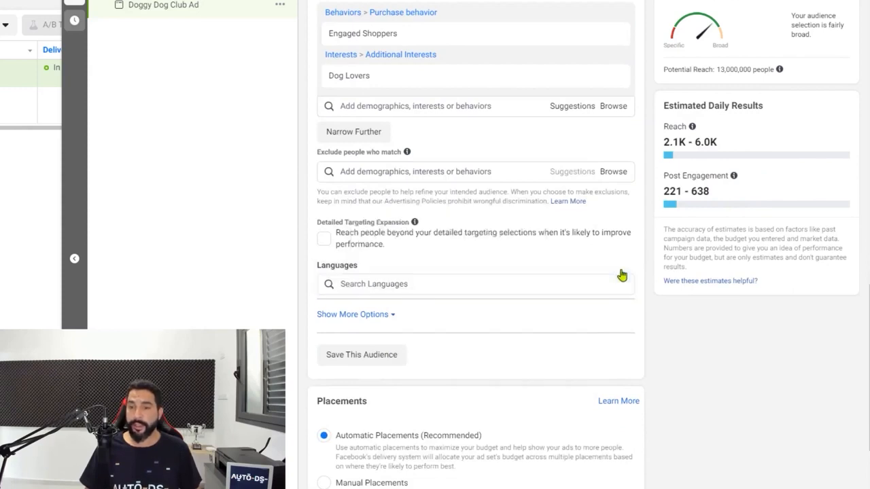
pyautogui.click(406, 285)
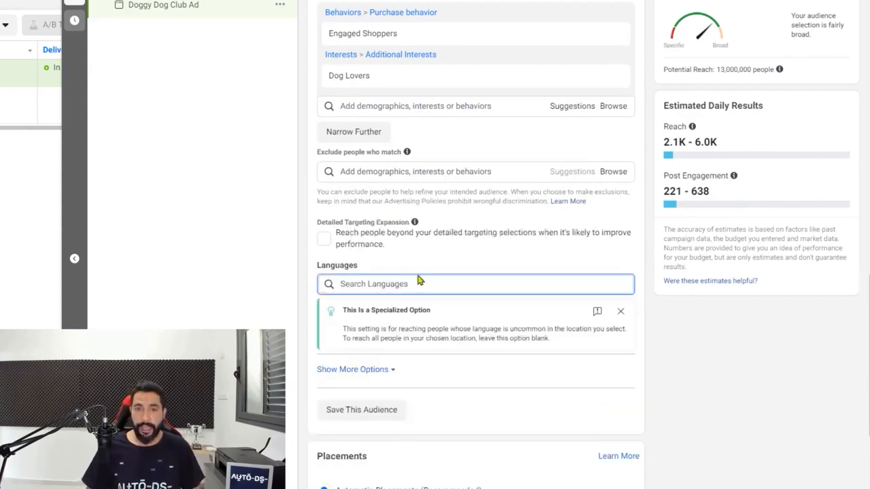
pyautogui.write('english')
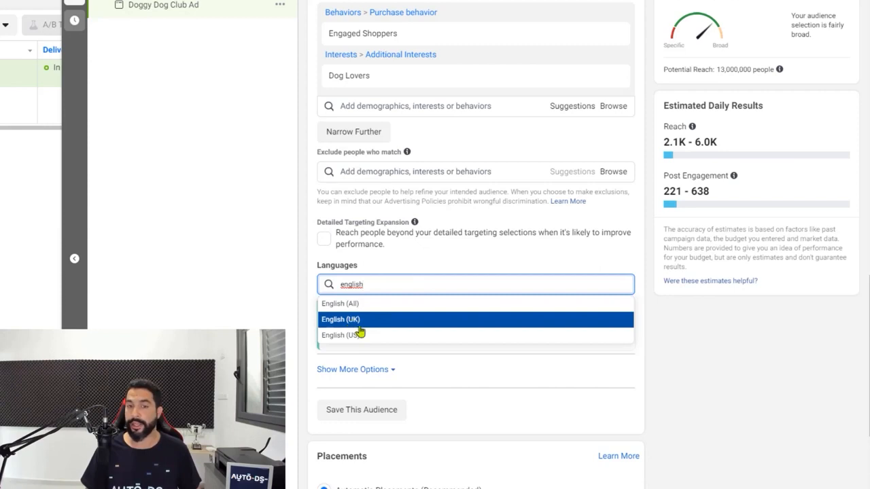
pyautogui.click(375, 303)
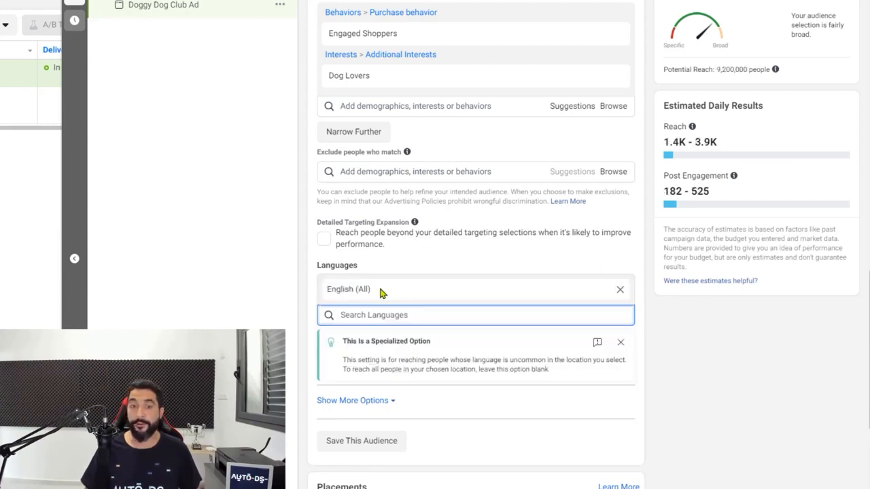
pyautogui.scroll(-1, 382, 293)
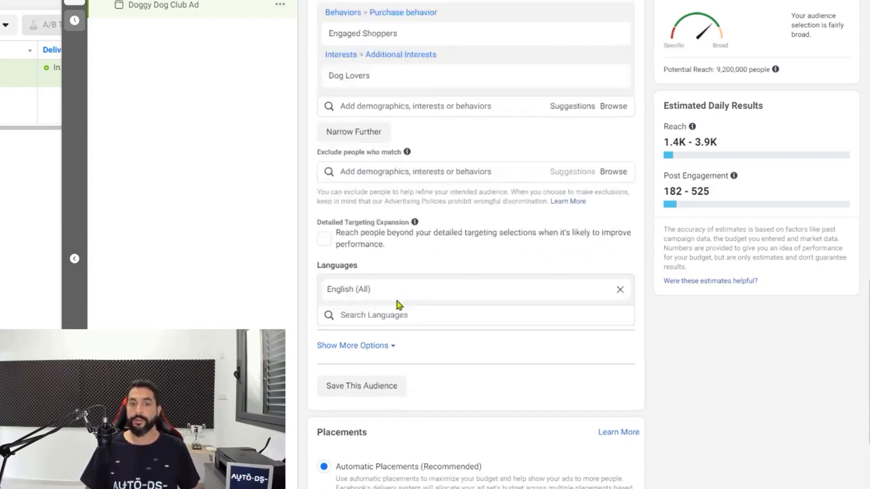
# Switch the ad set to manual placements and exclude the Instagram and Audience Network platforms
pyautogui.scroll(-2, 397, 306)
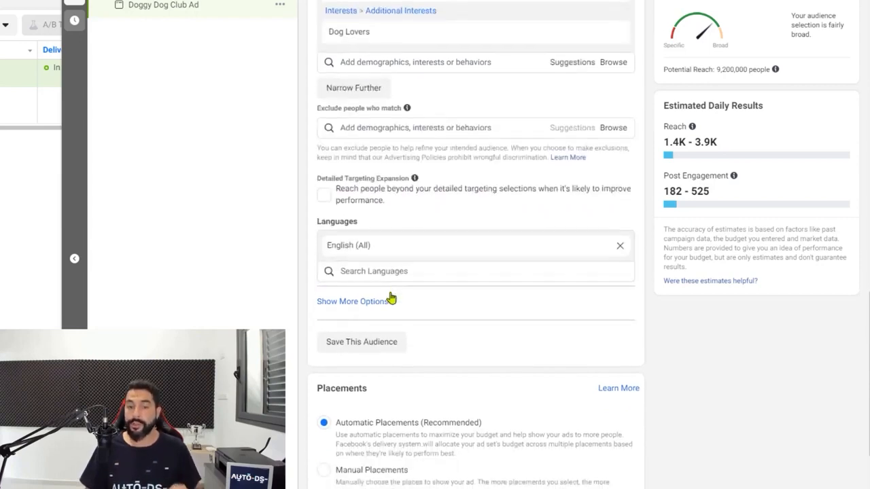
pyautogui.scroll(-2, 374, 258)
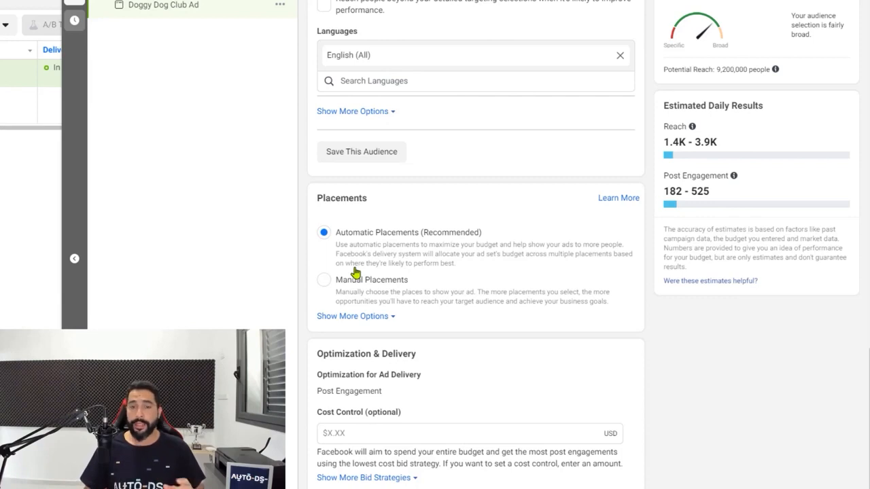
pyautogui.click(343, 279)
pyautogui.scroll(-3, 443, 111)
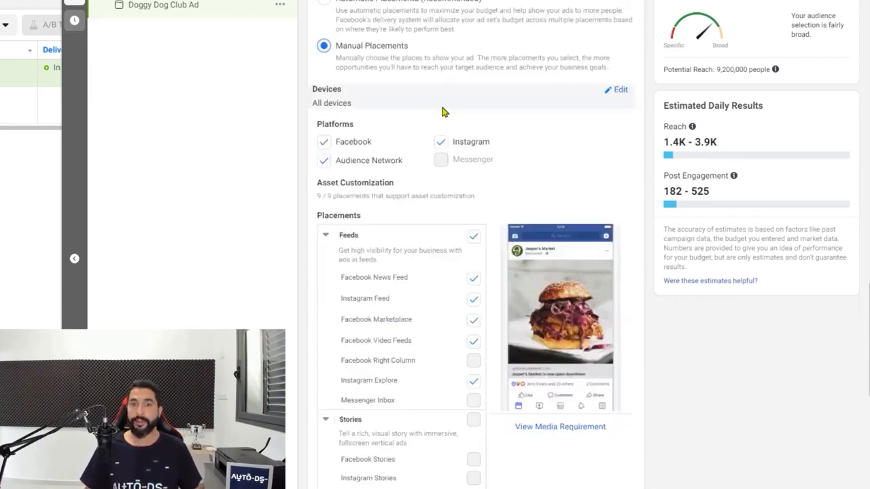
pyautogui.click(441, 144)
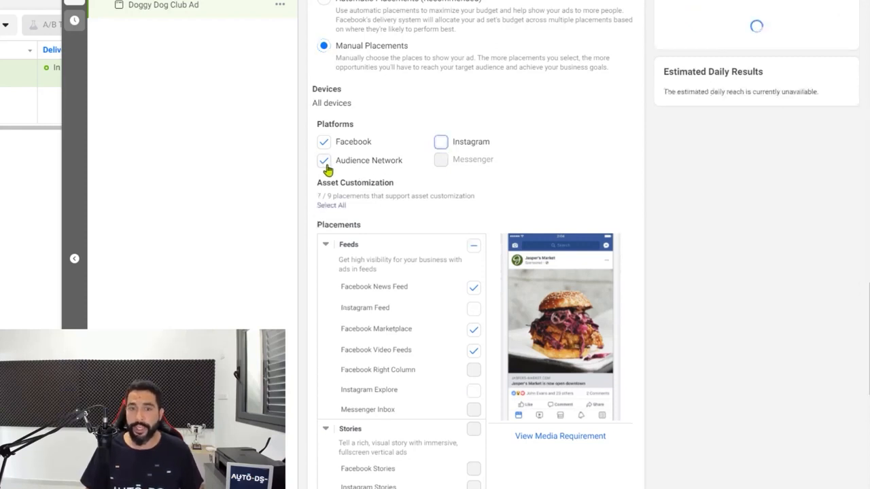
pyautogui.click(325, 163)
pyautogui.scroll(-2, 437, 95)
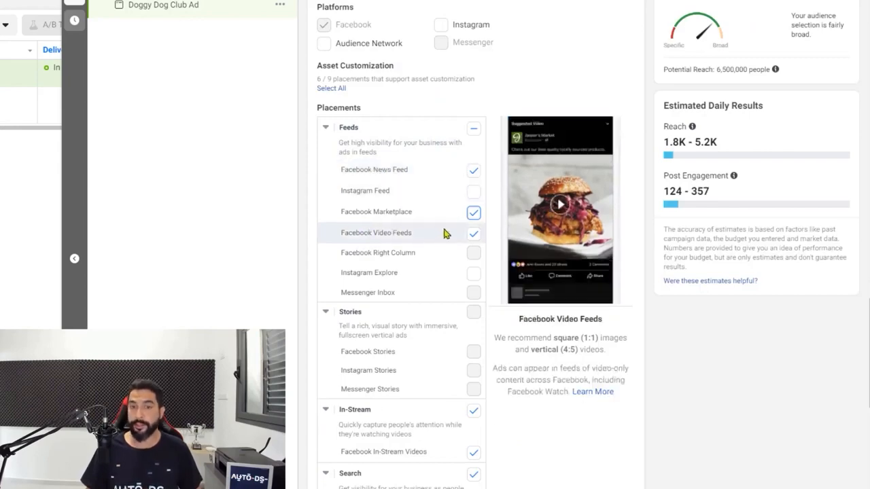
# Exclude the Facebook Marketplace, in-stream, search and in-article placements, keeping only Facebook News Feed and Facebook Video Feeds
pyautogui.click(473, 212)
pyautogui.scroll(-6, 382, 217)
pyautogui.scroll(6, 382, 218)
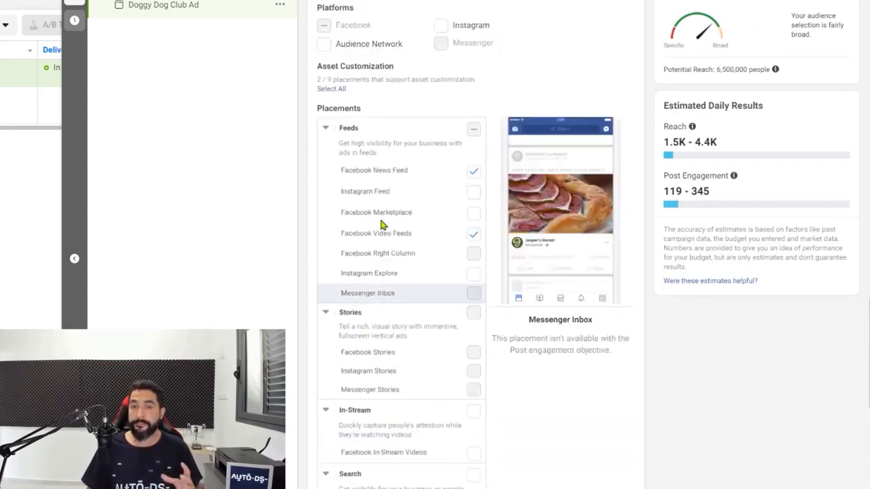
pyautogui.scroll(3, 383, 224)
pyautogui.scroll(-1, 409, 278)
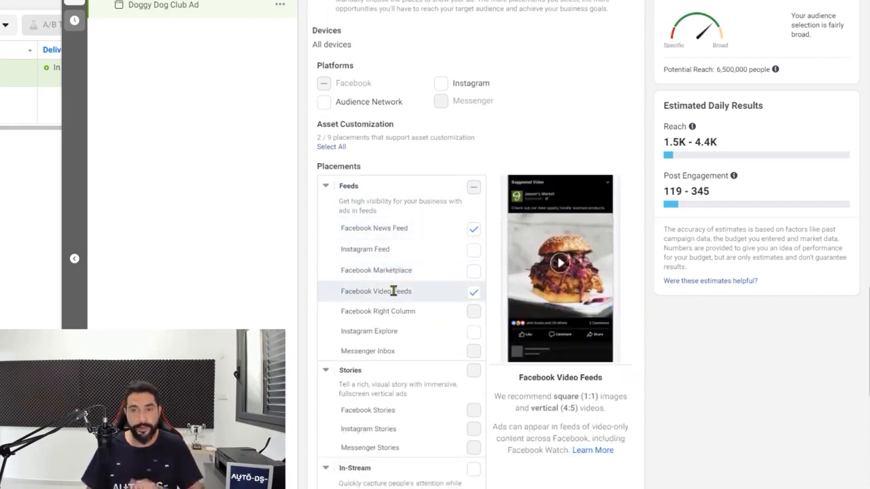
pyautogui.scroll(-4, 393, 290)
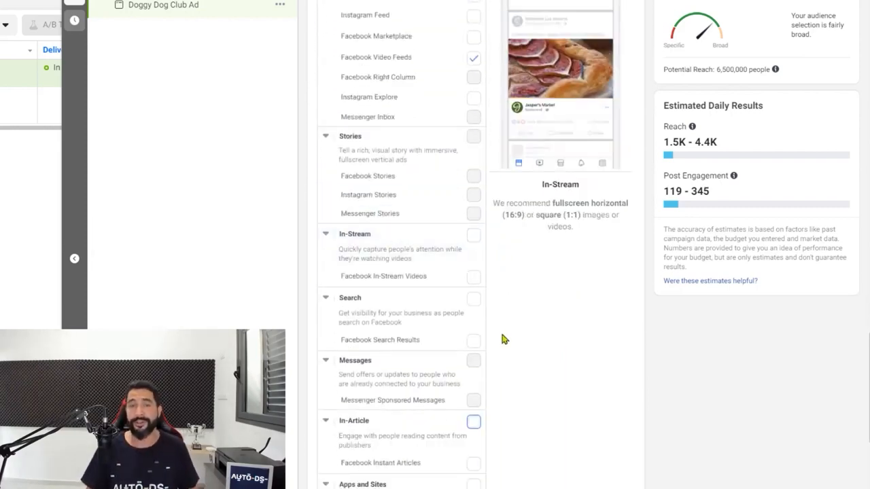
pyautogui.scroll(-3, 503, 328)
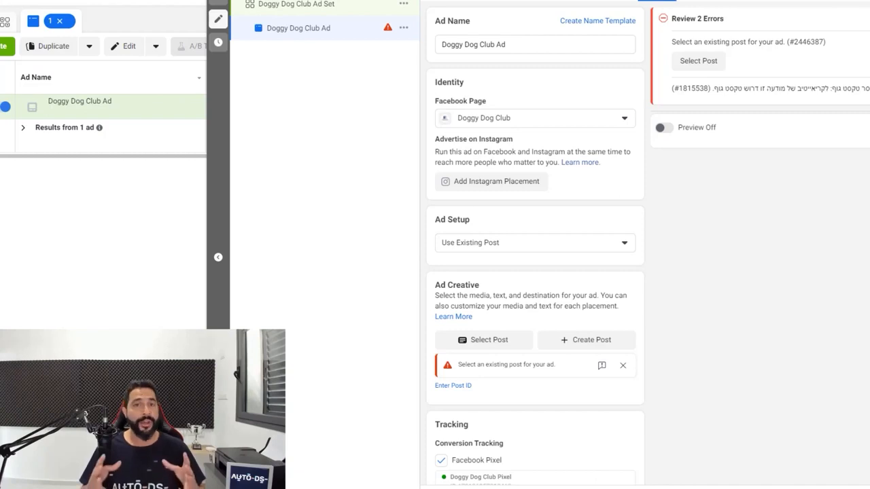
# Open the Doggy Dog Club Campaign for editing and review its buying type, campaign objective and engagement type
pyautogui.click(312, 6)
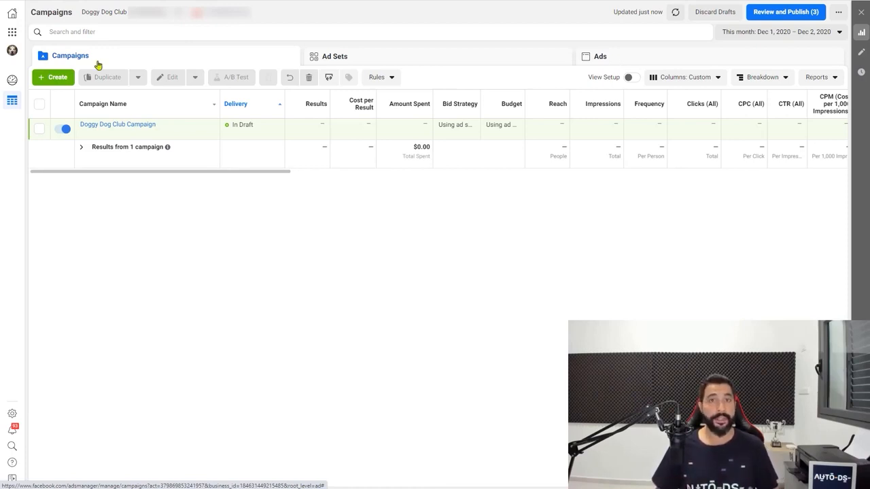
pyautogui.moveTo(131, 133)
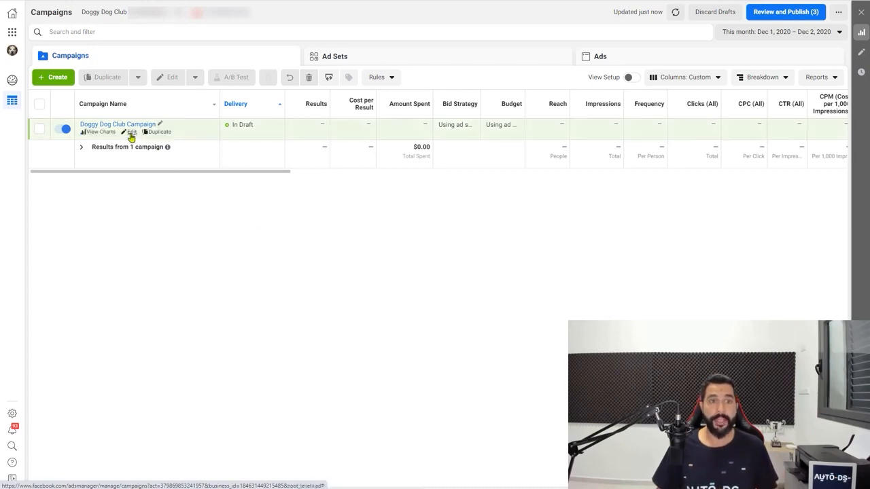
pyautogui.click(133, 135)
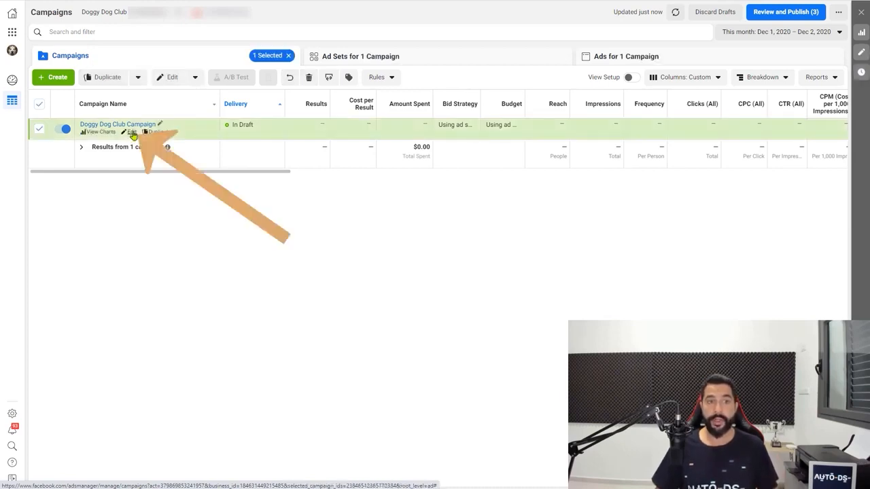
pyautogui.click(132, 133)
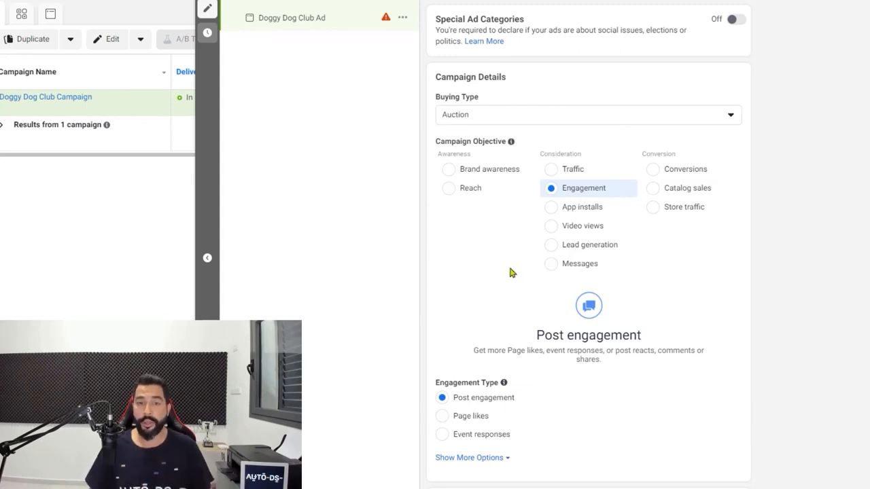
pyautogui.scroll(-1, 489, 319)
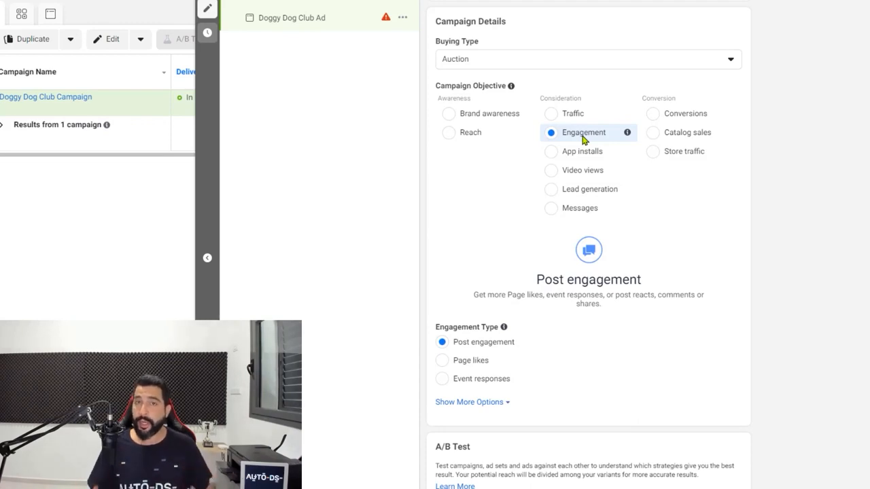
pyautogui.scroll(-1, 516, 203)
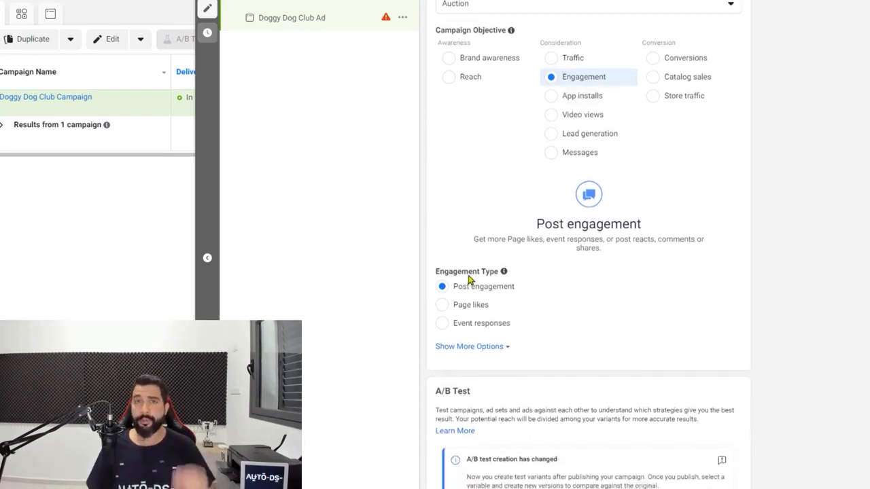
pyautogui.scroll(-2, 467, 275)
pyautogui.scroll(-1, 469, 266)
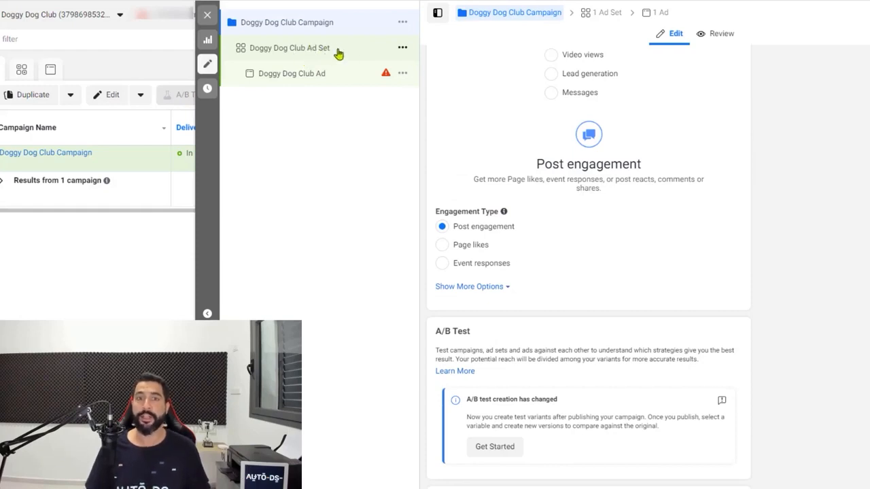
# Open the Doggy Dog Club Ad Set and review its budget, schedule, location, age, gender and included interests
pyautogui.click(338, 53)
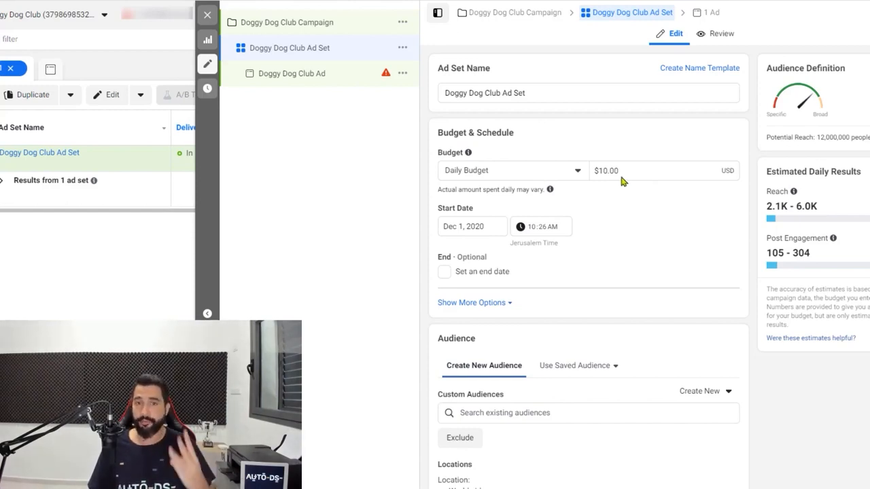
pyautogui.scroll(-5, 619, 173)
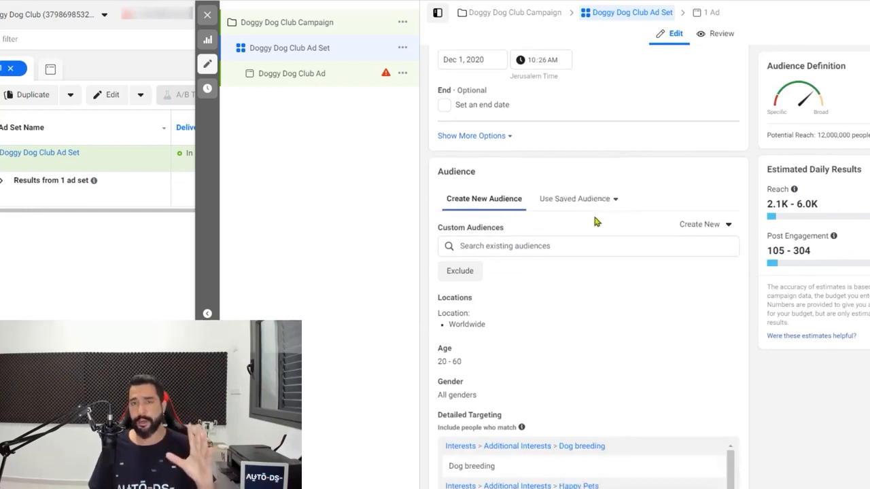
pyautogui.scroll(-2, 594, 217)
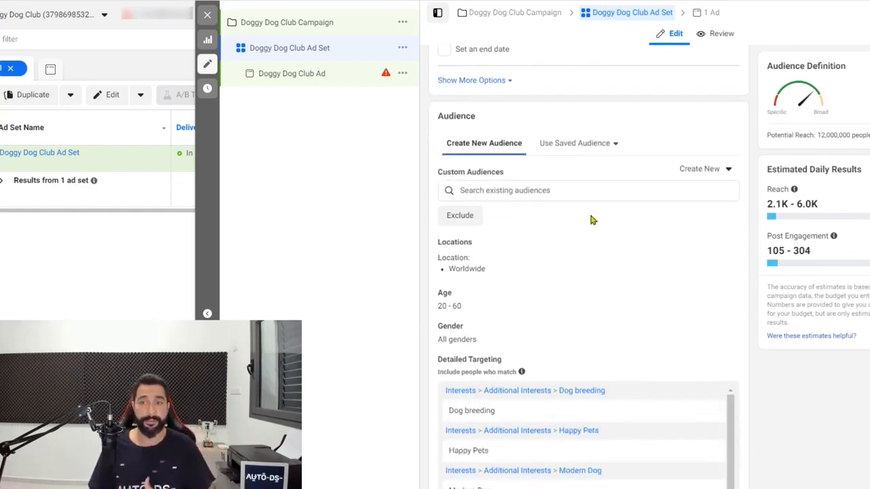
pyautogui.scroll(-2, 588, 207)
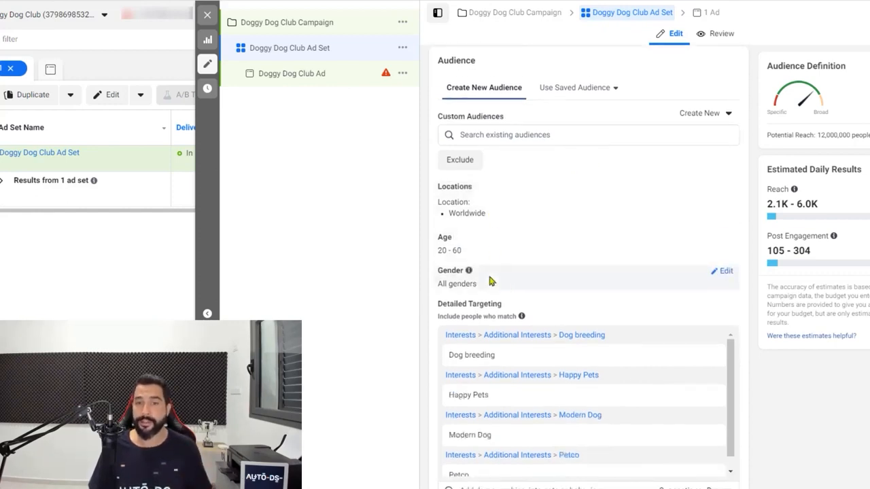
pyautogui.scroll(-2, 503, 160)
pyautogui.scroll(-2, 495, 163)
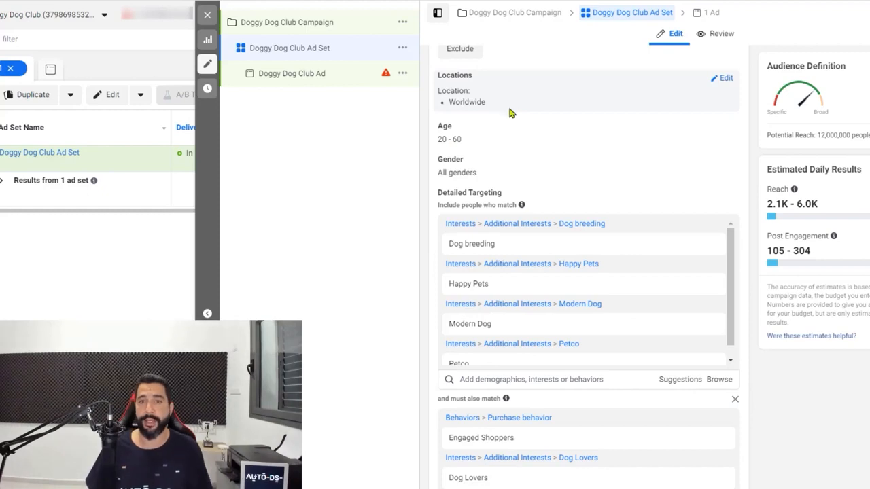
pyautogui.scroll(2, 520, 129)
pyautogui.scroll(-3, 514, 227)
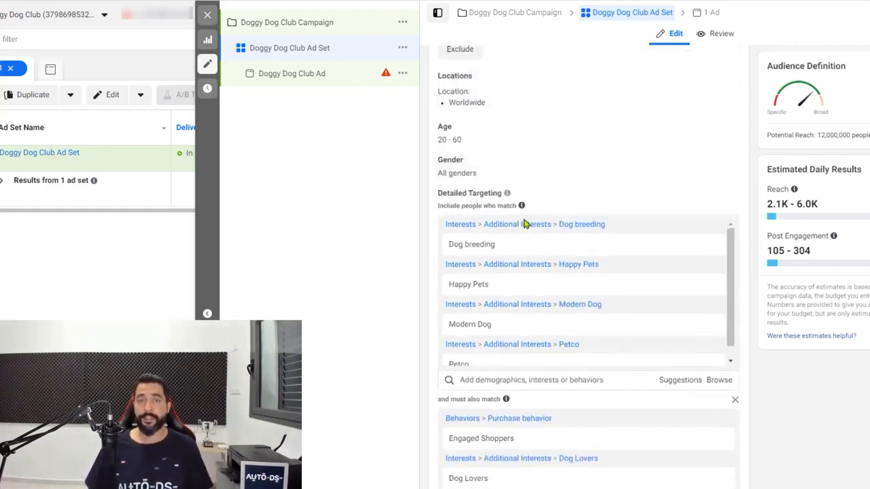
pyautogui.scroll(-2, 524, 245)
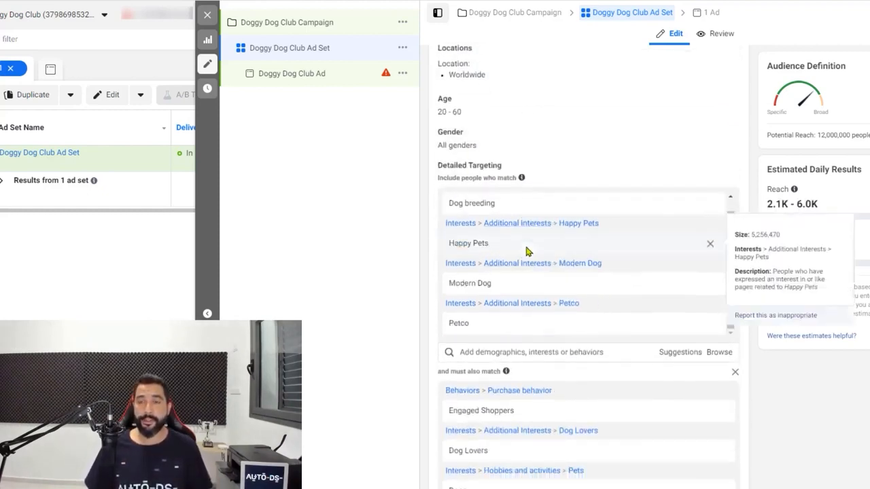
# Examine the ad set's potential reach and estimated daily results alongside its must-also-match targeting criteria
pyautogui.moveTo(792, 188)
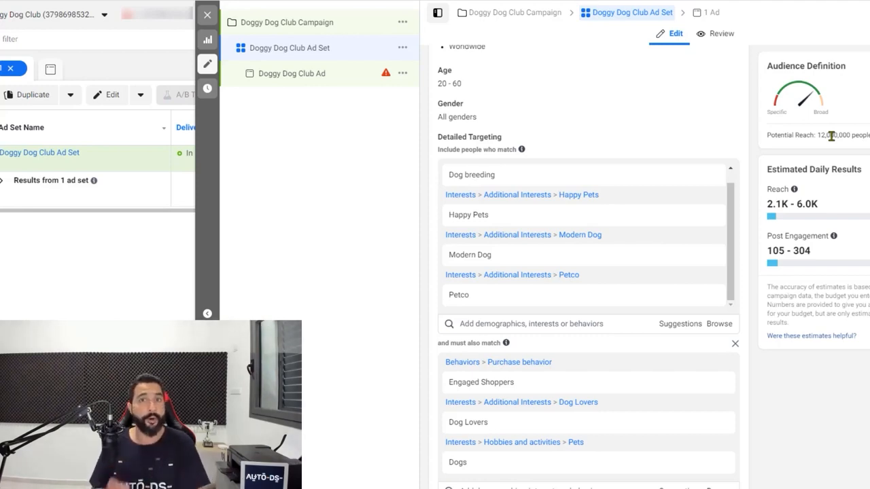
pyautogui.moveTo(818, 135); pyautogui.dragTo(846, 136)
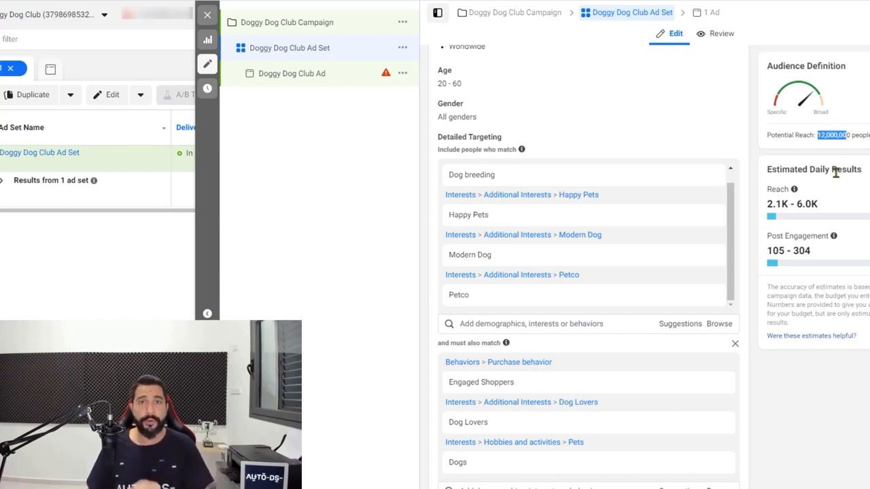
pyautogui.moveTo(833, 236)
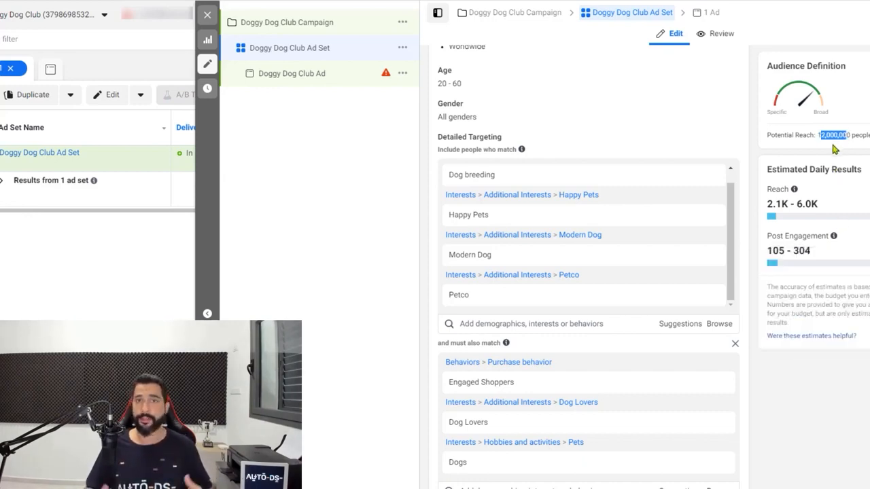
pyautogui.scroll(-2, 838, 194)
pyautogui.scroll(2, 832, 193)
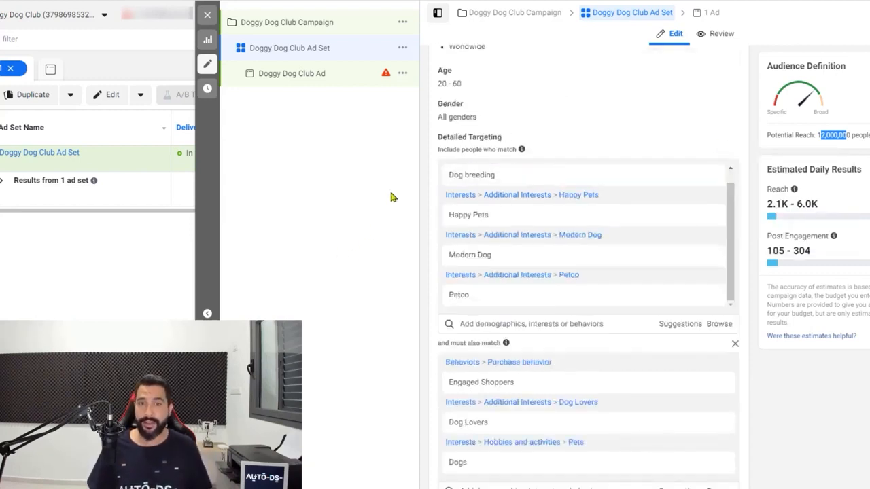
pyautogui.moveTo(474, 182)
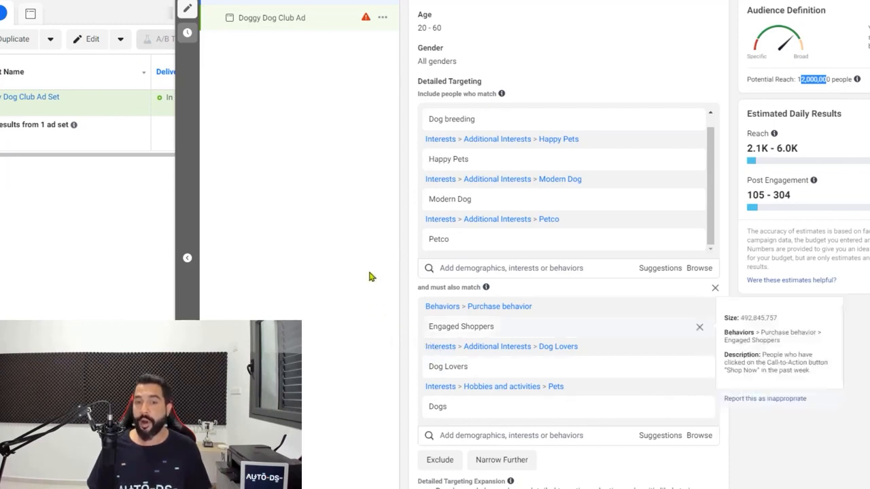
pyautogui.moveTo(437, 199)
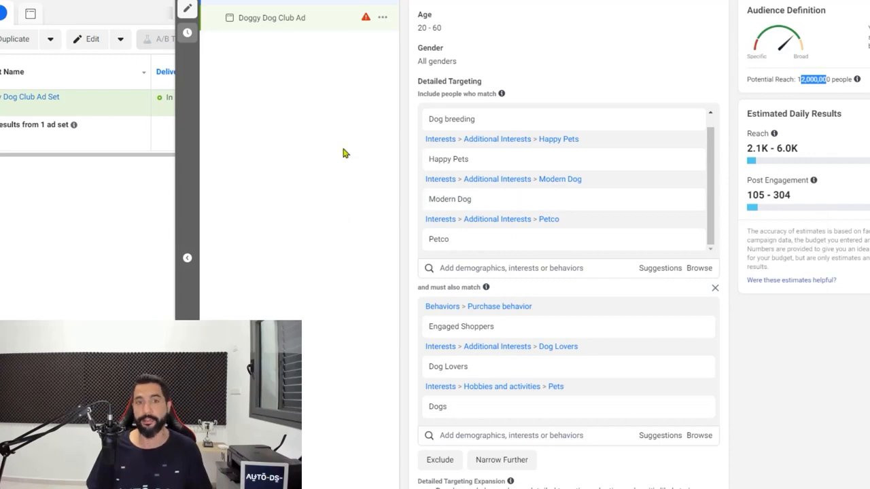
# Open the Doggy Dog Club Ad and check the available Ad Setup options, keeping Create Ad selected
pyautogui.click(300, 22)
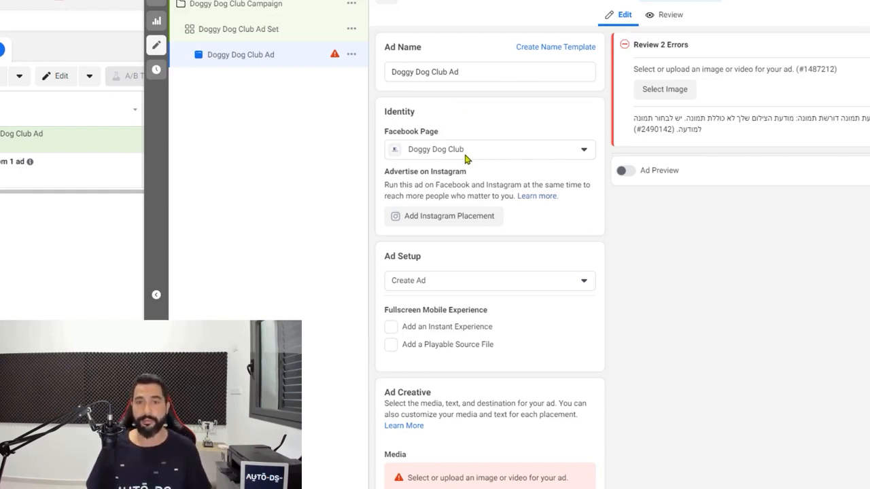
pyautogui.scroll(-5, 466, 158)
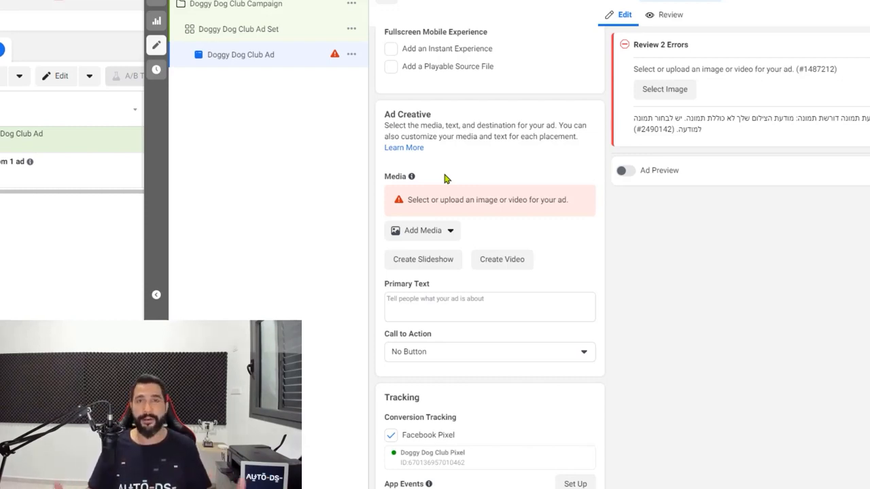
pyautogui.scroll(1, 421, 150)
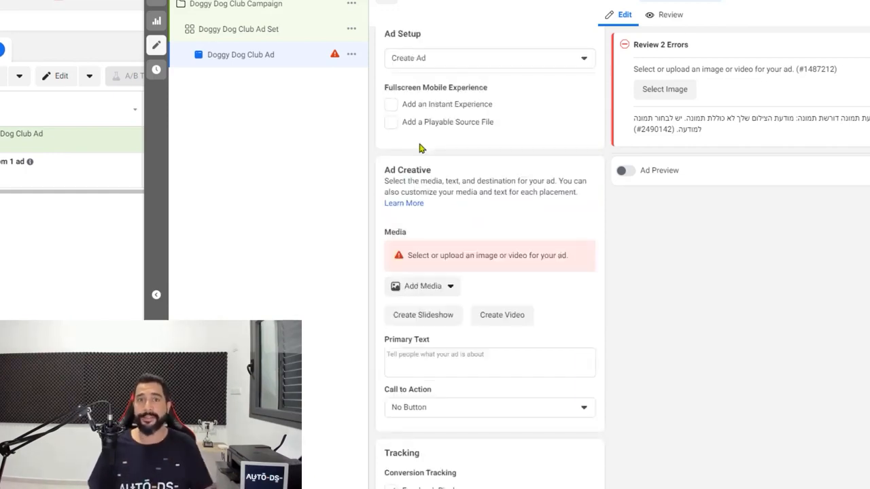
pyautogui.click(417, 62)
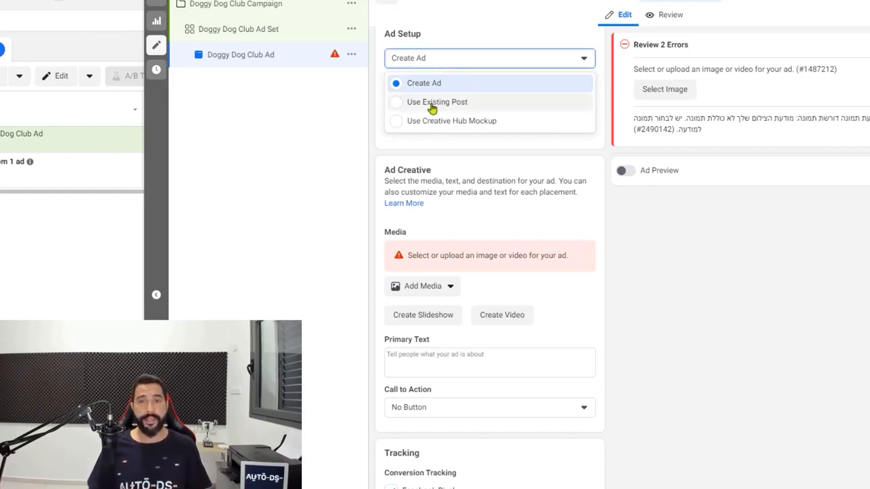
pyautogui.click(618, 231)
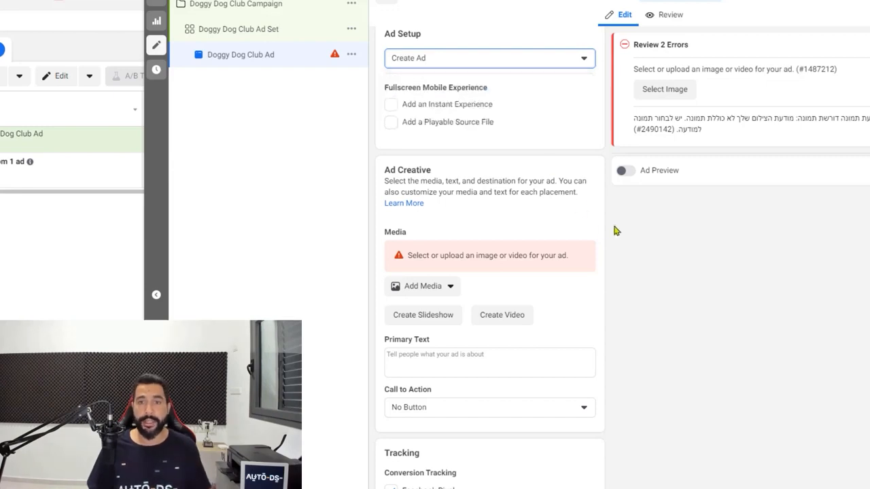
# Browse the Video Creation Kit templates for the ad creative and close the kit without choosing one
pyautogui.scroll(-2, 501, 204)
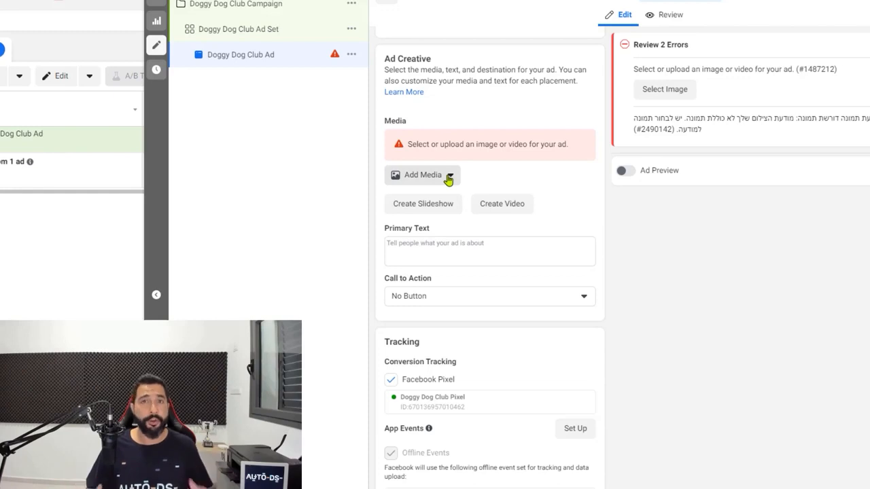
pyautogui.click(502, 204)
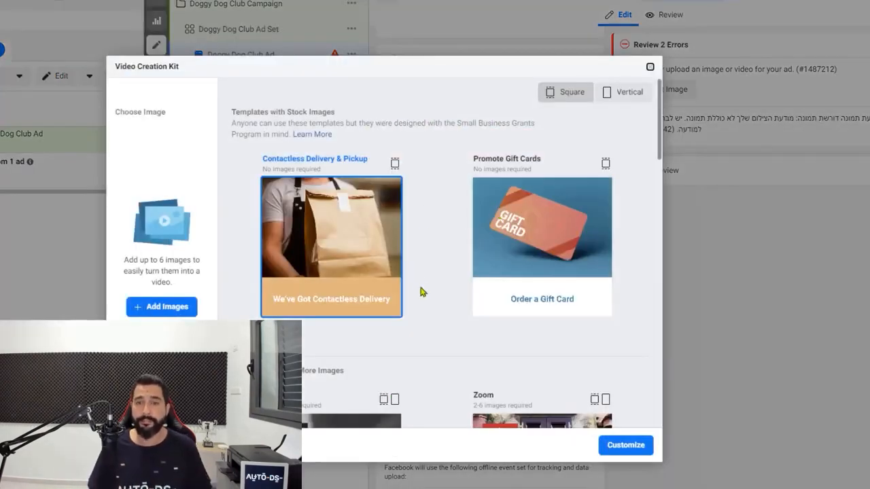
pyautogui.scroll(-3, 404, 249)
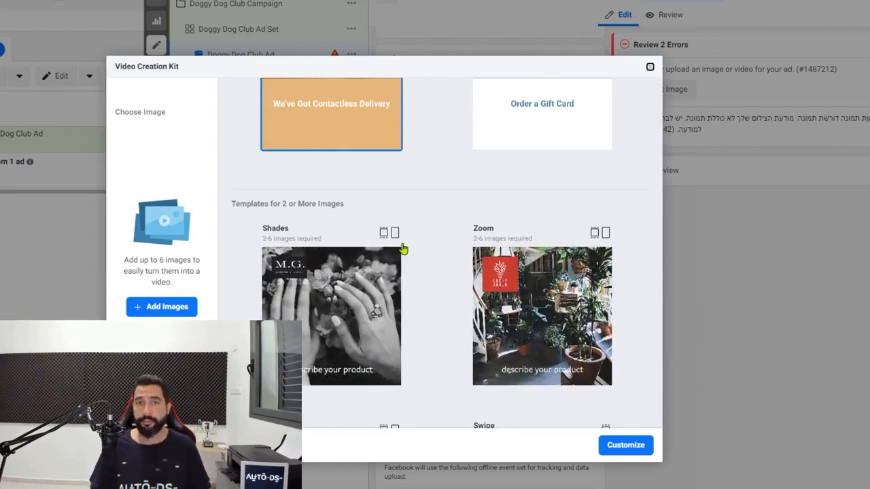
pyautogui.scroll(-1, 401, 248)
pyautogui.scroll(-1, 392, 241)
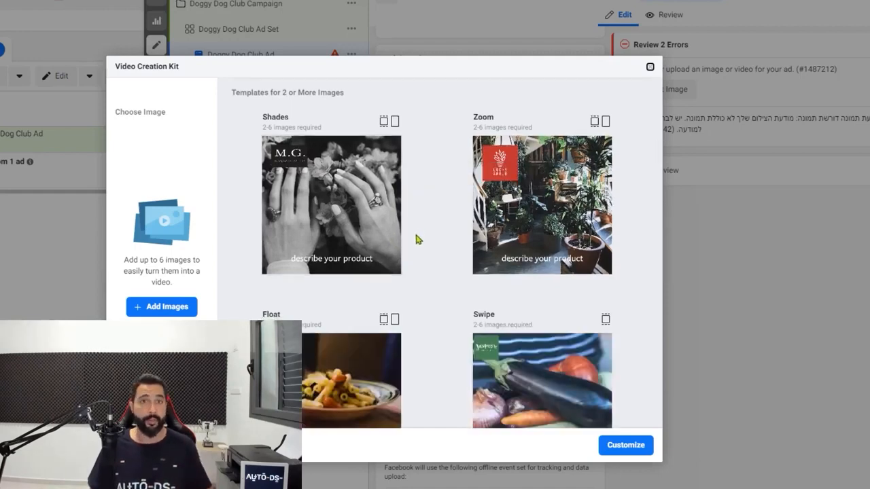
pyautogui.scroll(-1, 416, 237)
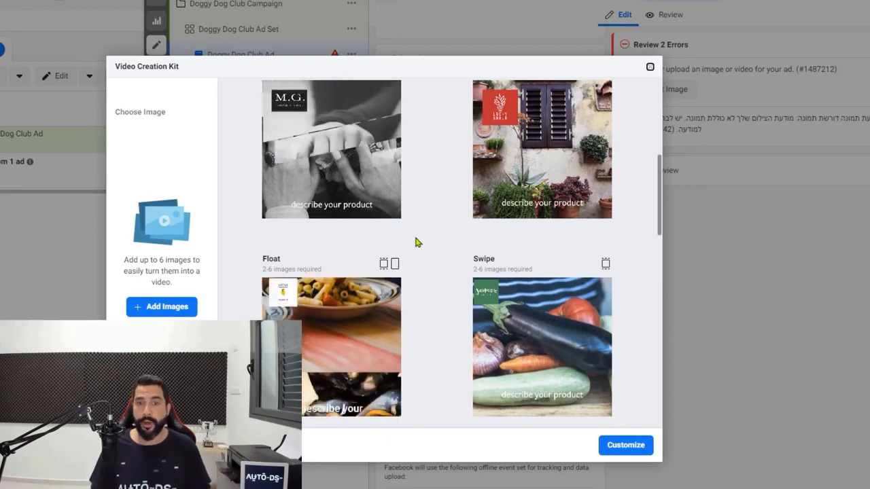
pyautogui.scroll(-1, 416, 240)
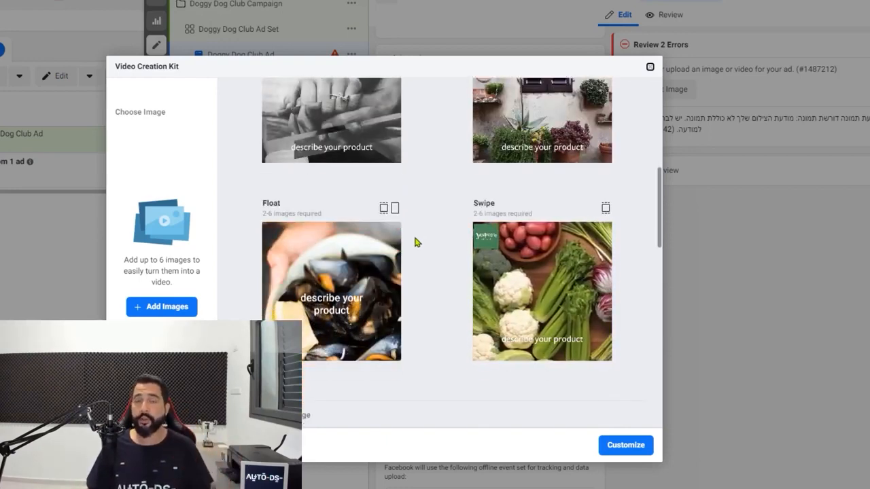
pyautogui.scroll(-2, 387, 236)
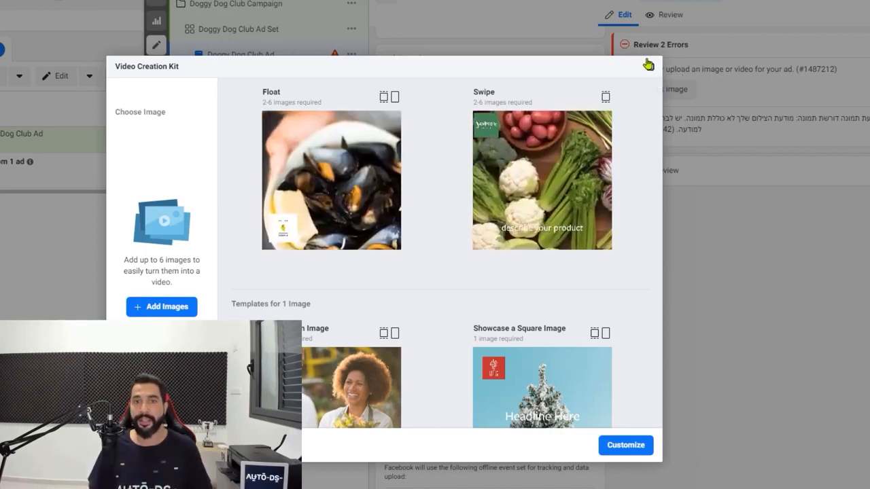
pyautogui.click(650, 68)
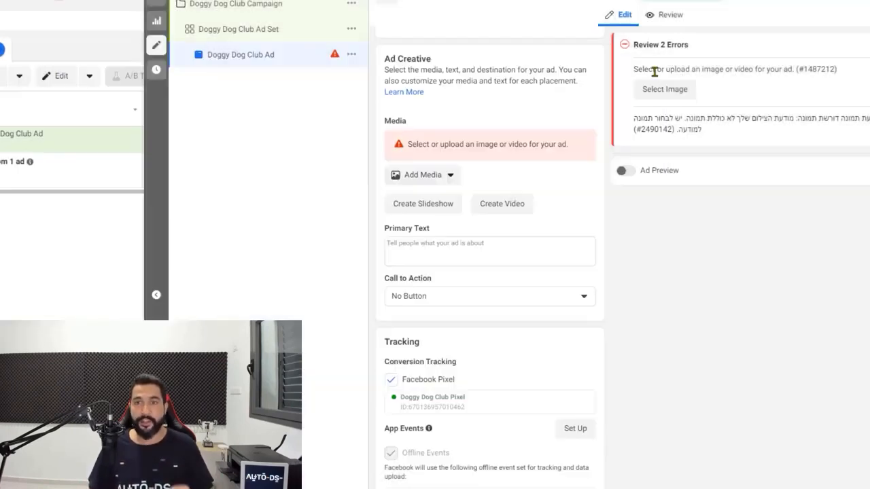
# Upload the video file duoleash 20s.mp4 from the computer as the ad's media
pyautogui.click(421, 177)
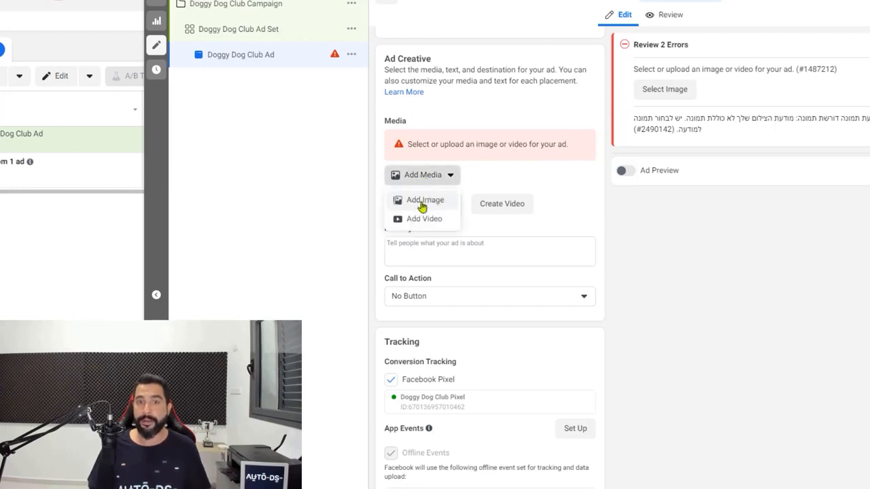
pyautogui.click(423, 219)
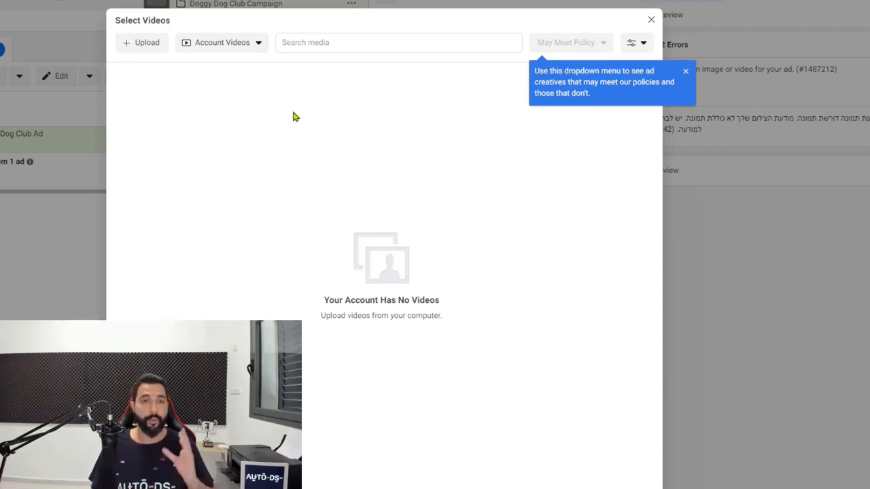
pyautogui.click(144, 43)
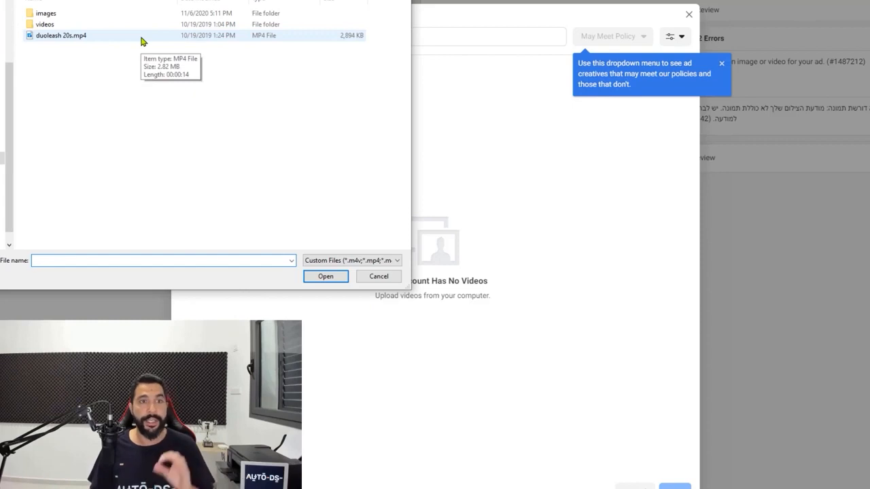
pyautogui.doubleClick(68, 37)
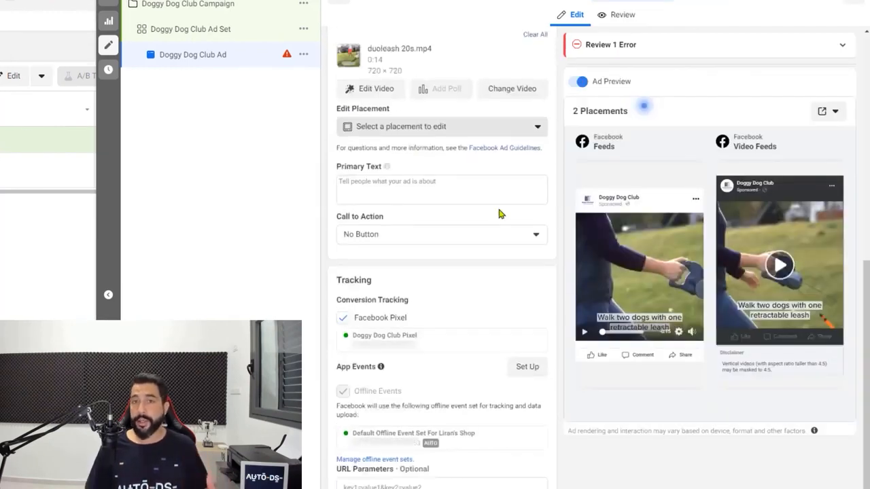
# Play the uploaded leash video in the Facebook Video Feeds and Facebook Feeds ad previews
pyautogui.scroll(5, 500, 214)
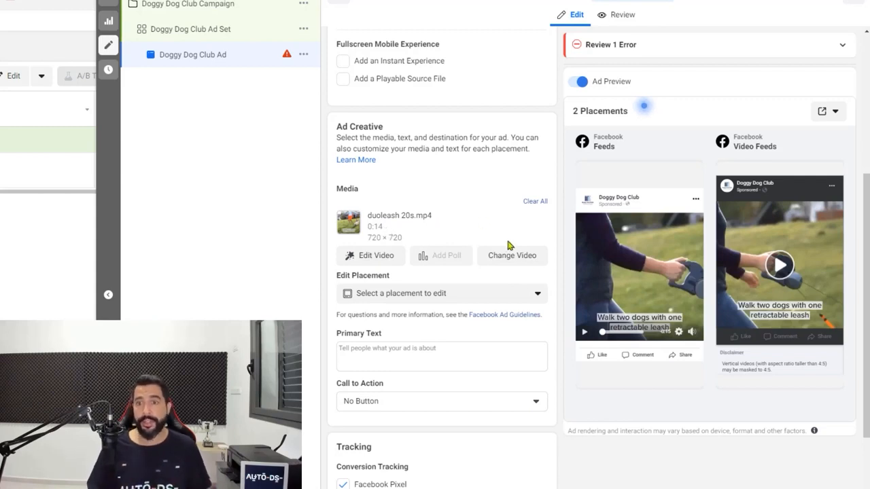
pyautogui.click(779, 265)
pyautogui.click(584, 332)
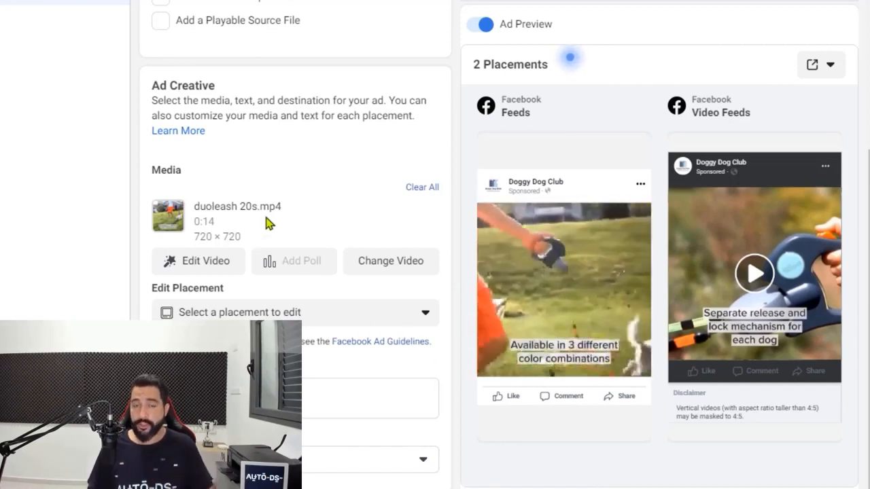
# Write the primary text as emoji-framed lines: Dual Dog Retractable Leash, For Dog Lovers with 2 Dogs, Control Each Leash Separately, Tangle-Free Mechanism, Shipping Is On Us!
pyautogui.scroll(-2, 260, 229)
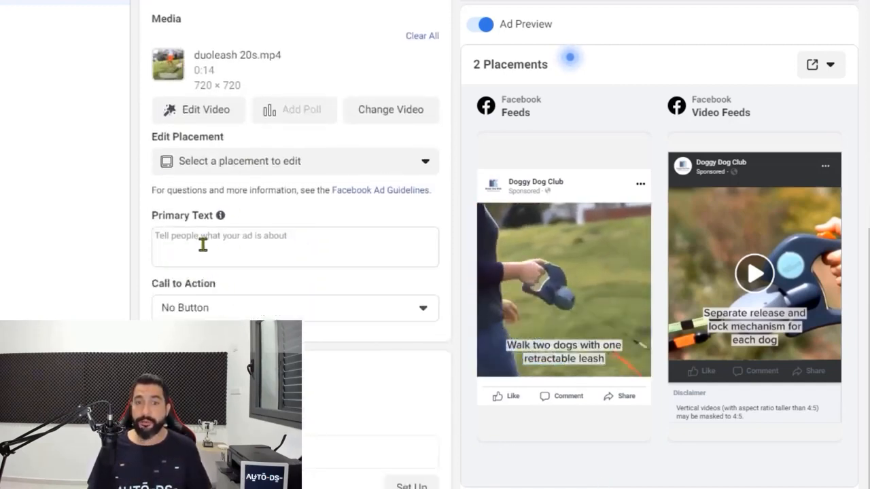
pyautogui.click(202, 246)
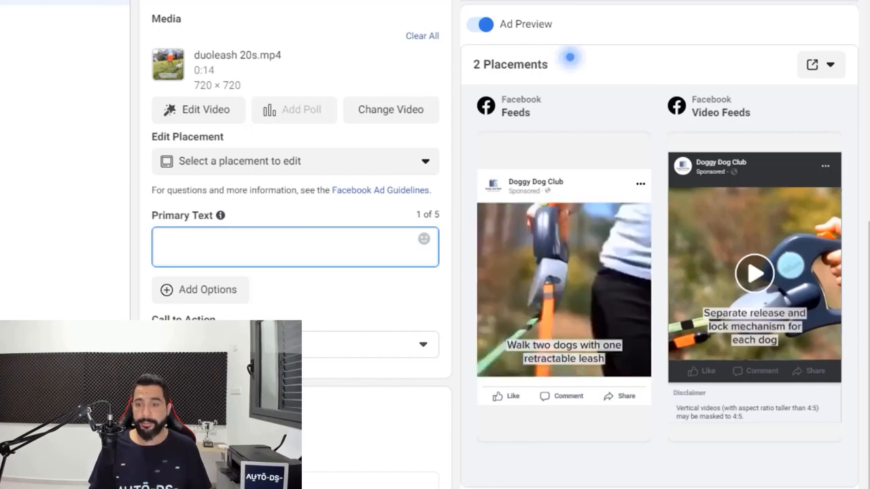
pyautogui.write('🐕 Dual Dog Retractable Leash 🐕 ❤ For Dog Lovers with 2 Dogs ❤ ⚪ Control Each Leash Separately ⚪ 🐕 Tangle-Free Mechanism 🐕 🚚 Shipping Is On Us! 🚚')
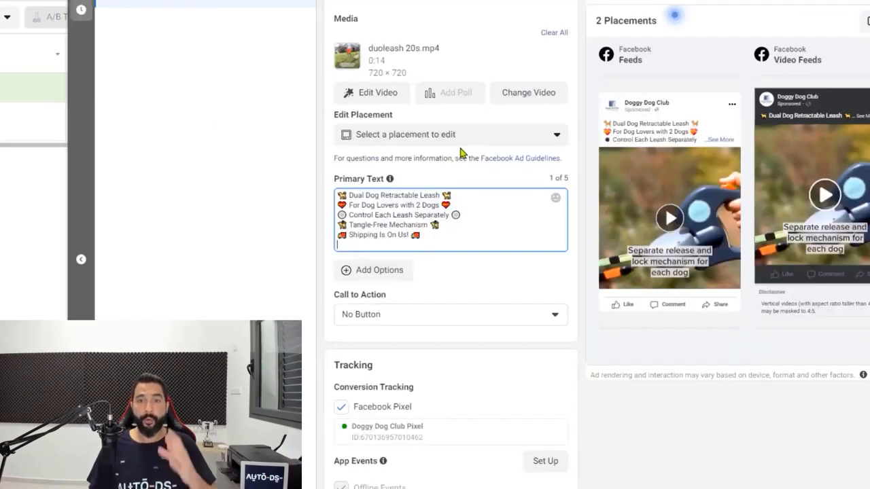
pyautogui.scroll(3, 307, 170)
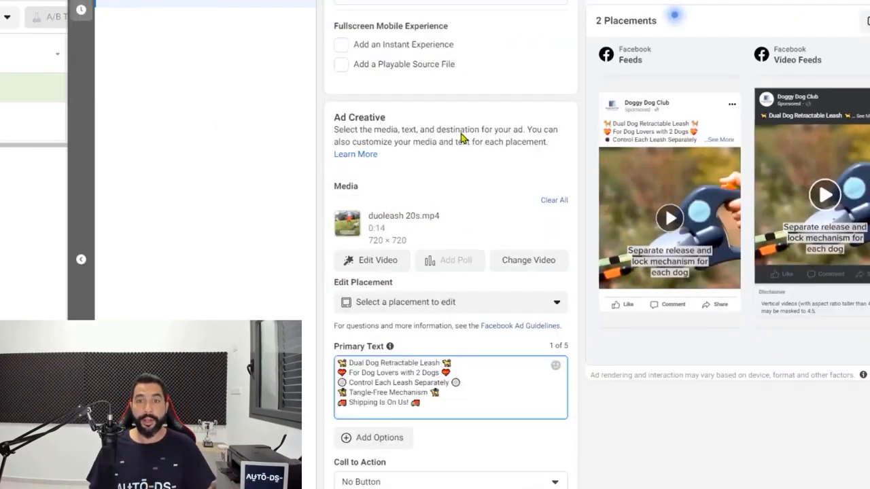
pyautogui.scroll(1, 485, 136)
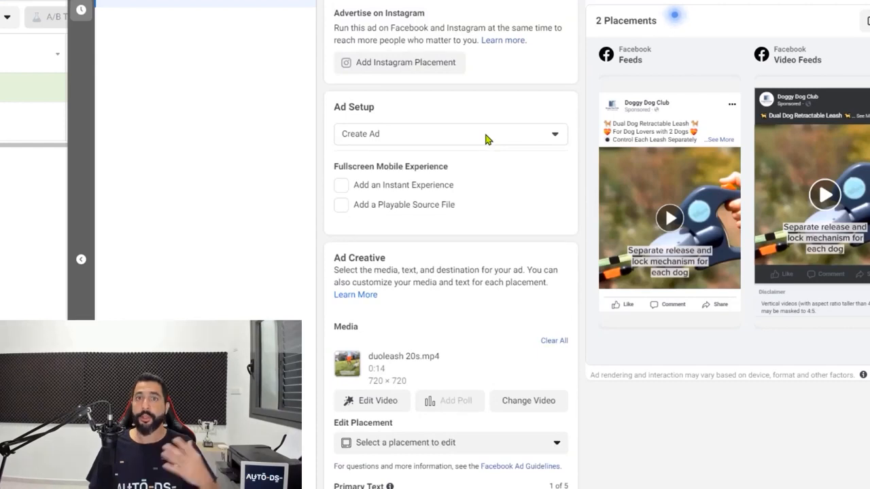
pyautogui.scroll(-3, 481, 138)
pyautogui.scroll(-1, 476, 142)
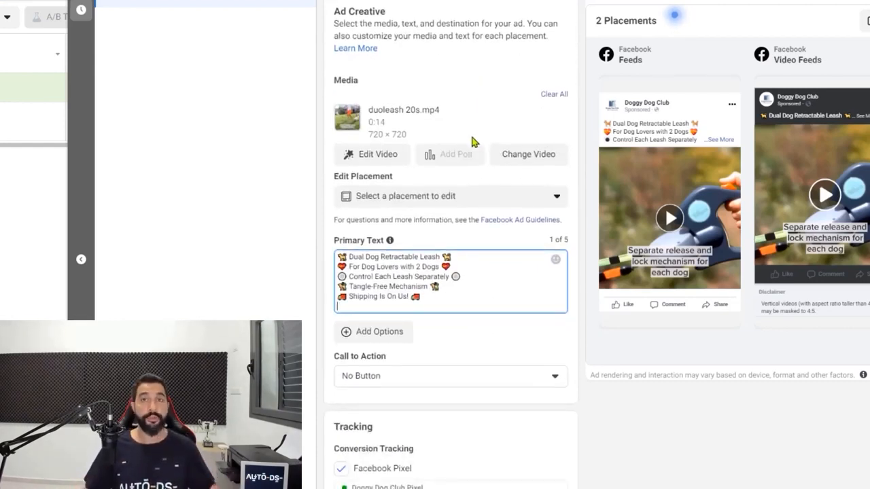
pyautogui.scroll(-1, 484, 190)
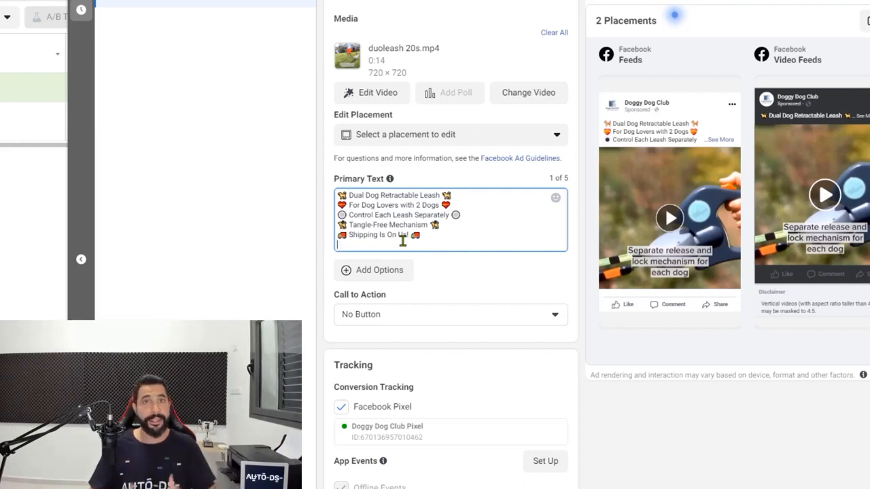
pyautogui.press('BackSpace')
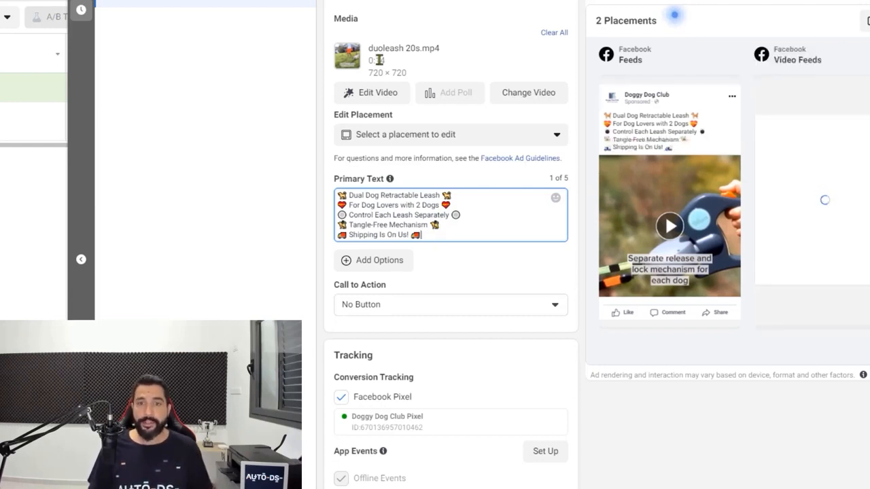
pyautogui.click(446, 250)
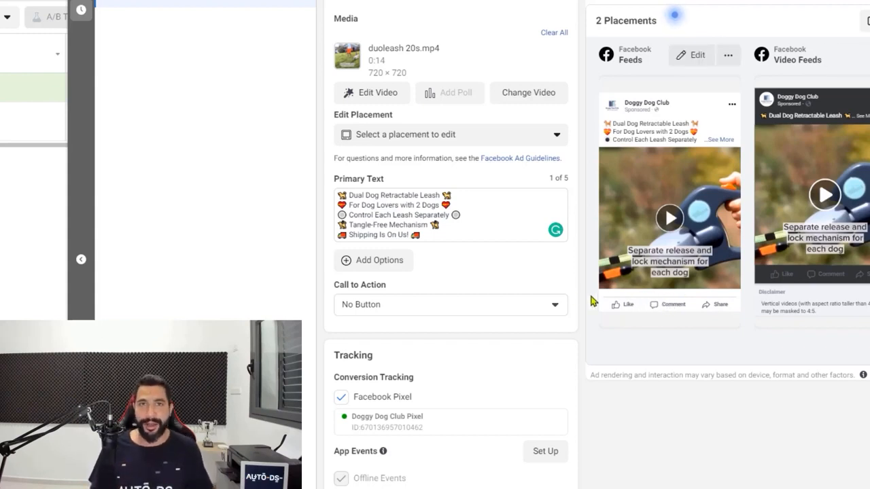
pyautogui.click(435, 309)
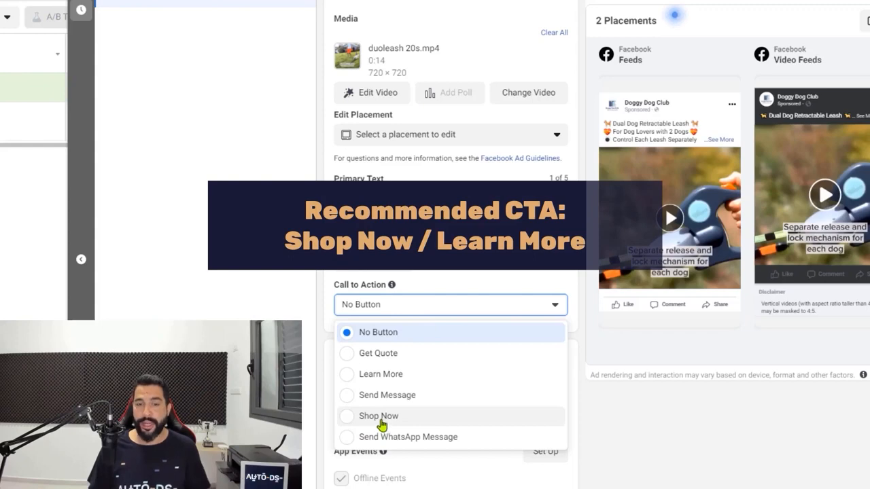
pyautogui.click(346, 418)
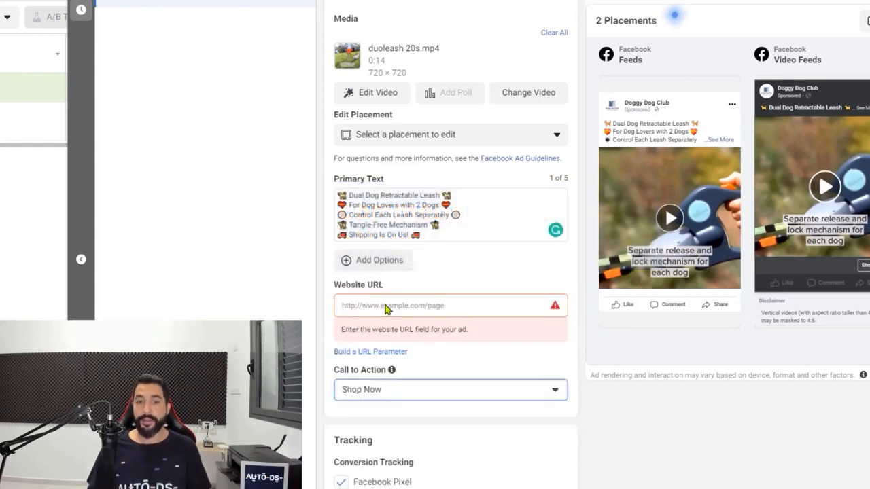
pyautogui.click(410, 300)
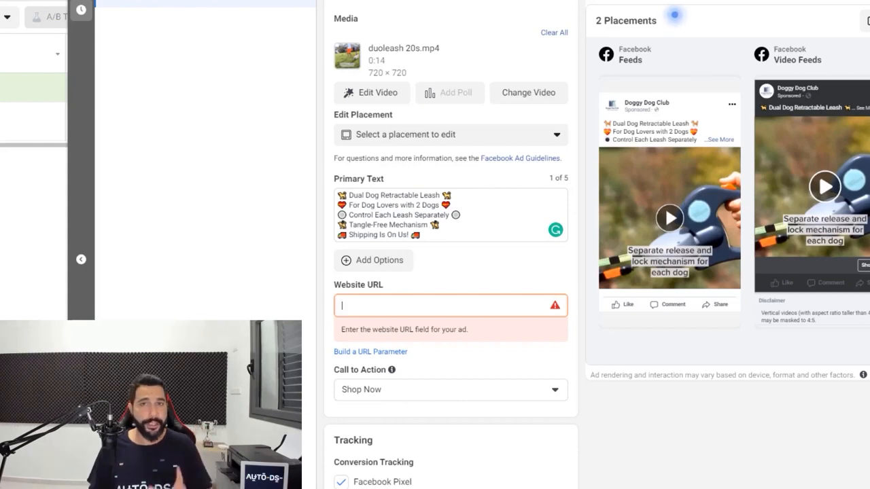
pyautogui.write('https://doggydogclub.com/collections/frontpage/products/two-dog-reflective-retractable-pet-leash-two-dogs-reflective-orange-green-leads-dual-lock-tangle-free')
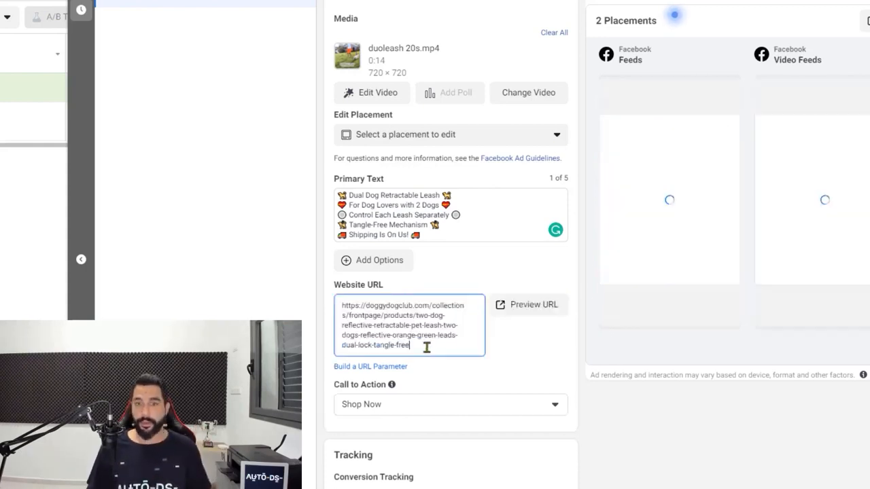
# Preview the ad's website URL to check the dual dog leash product page it leads to
pyautogui.moveTo(413, 342); pyautogui.dragTo(412, 322)
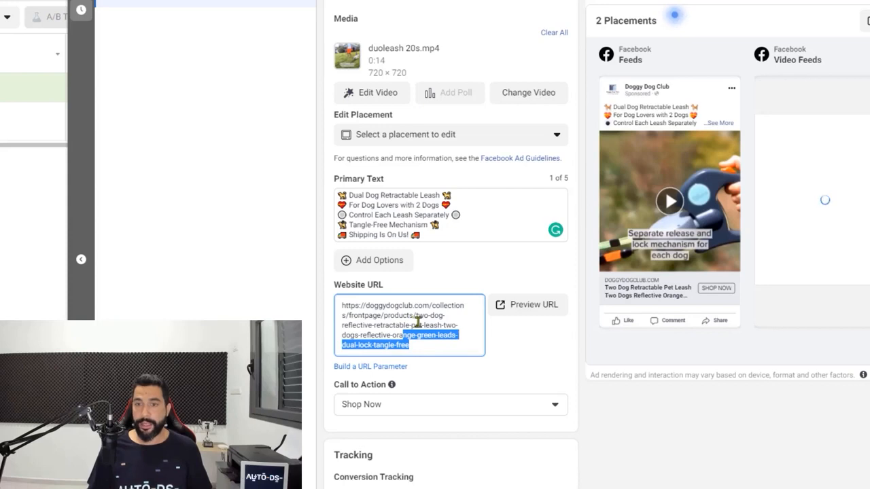
pyautogui.click(529, 309)
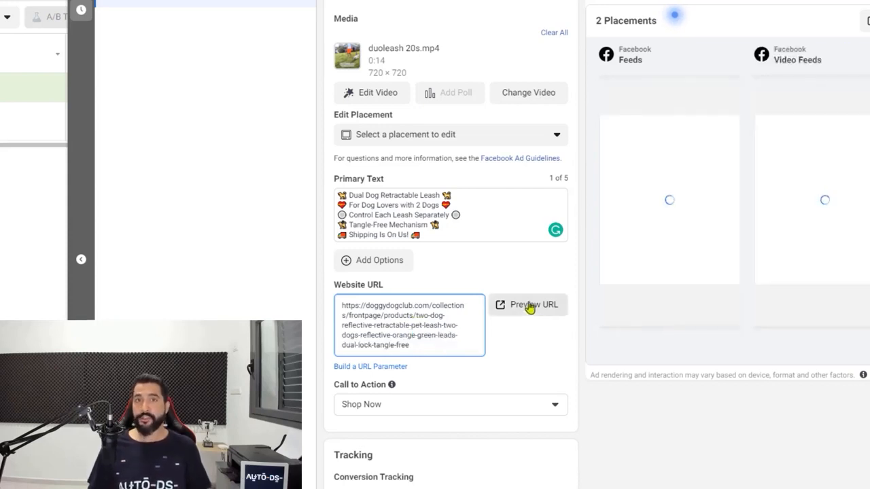
pyautogui.click(530, 308)
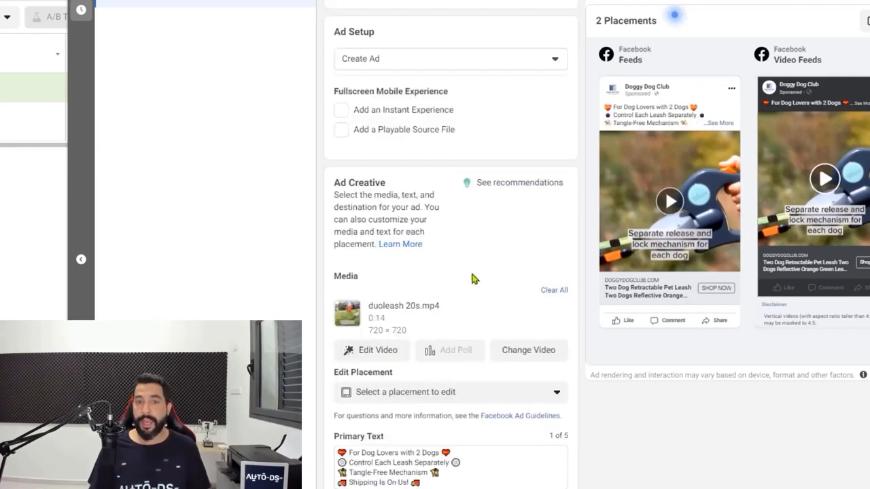
# Expand the full primary text in the Facebook Feeds preview and check it together with the product link
pyautogui.scroll(-2, 472, 278)
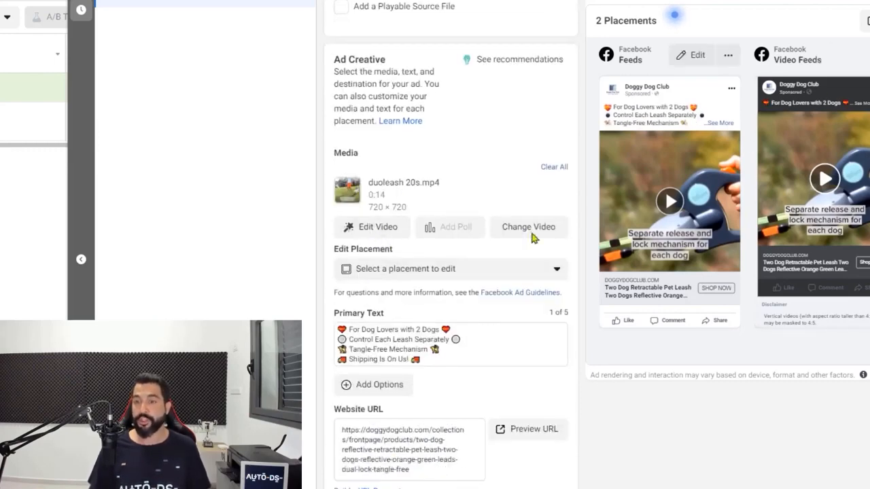
pyautogui.scroll(-2, 381, 255)
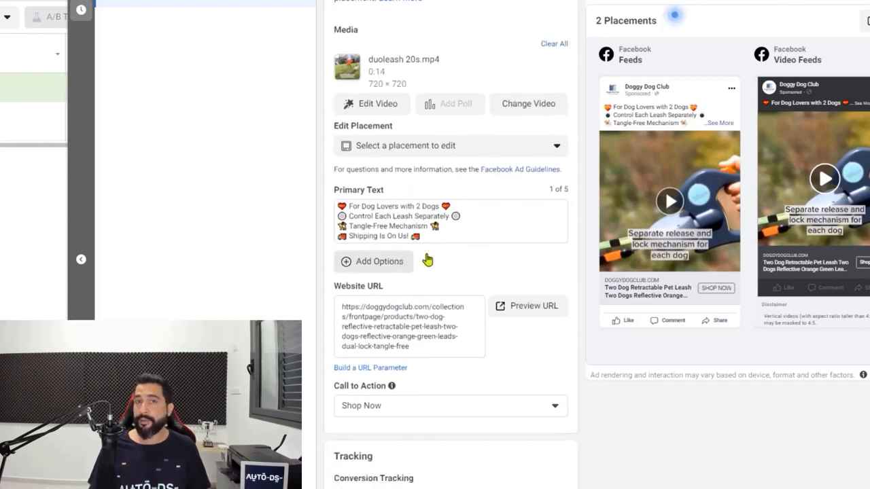
pyautogui.click(707, 126)
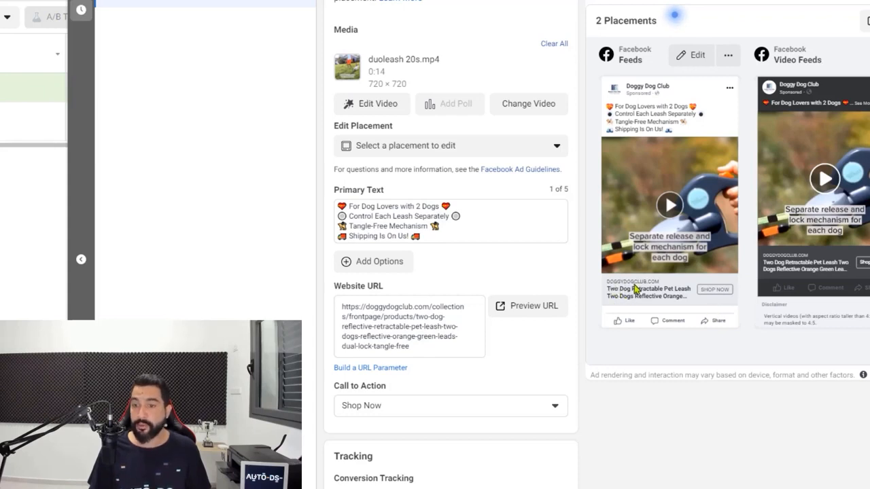
pyautogui.moveTo(417, 348); pyautogui.dragTo(339, 306)
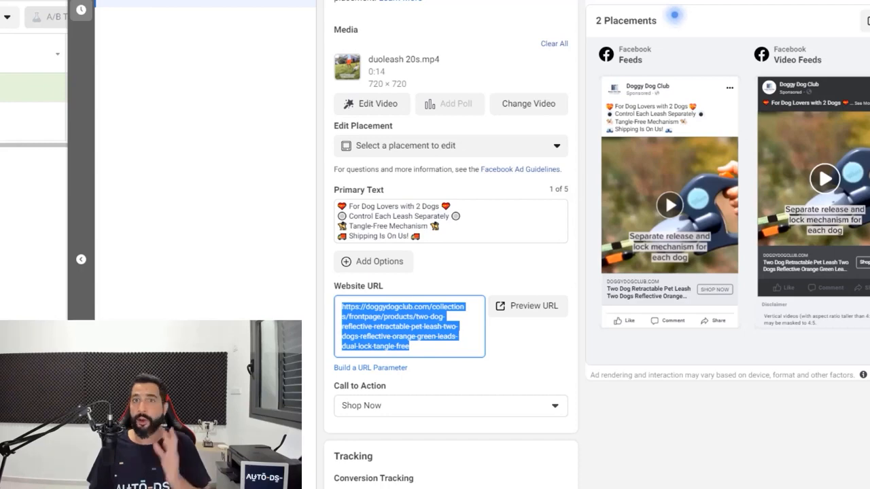
pyautogui.scroll(1, 468, 344)
pyautogui.click(438, 347)
# Check the ad's conversion tracking section for the Doggy Dog Club Pixel under Facebook Pixel
pyautogui.scroll(-3, 466, 284)
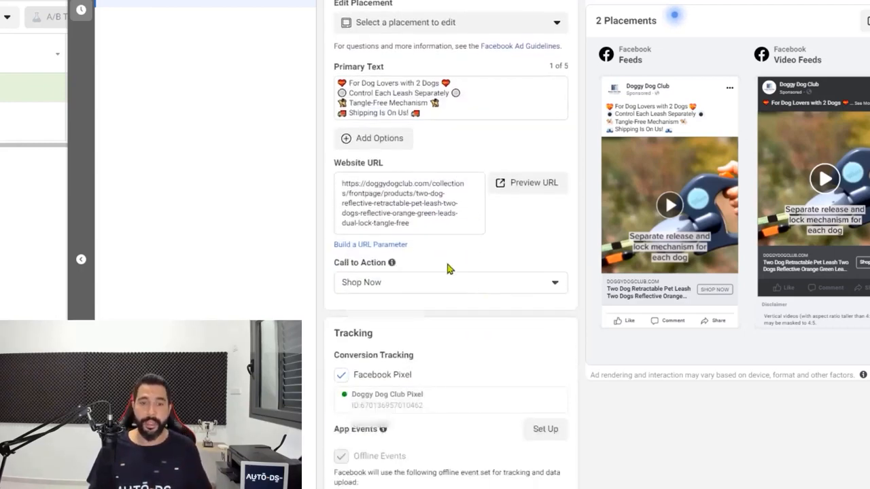
pyautogui.scroll(-1, 394, 272)
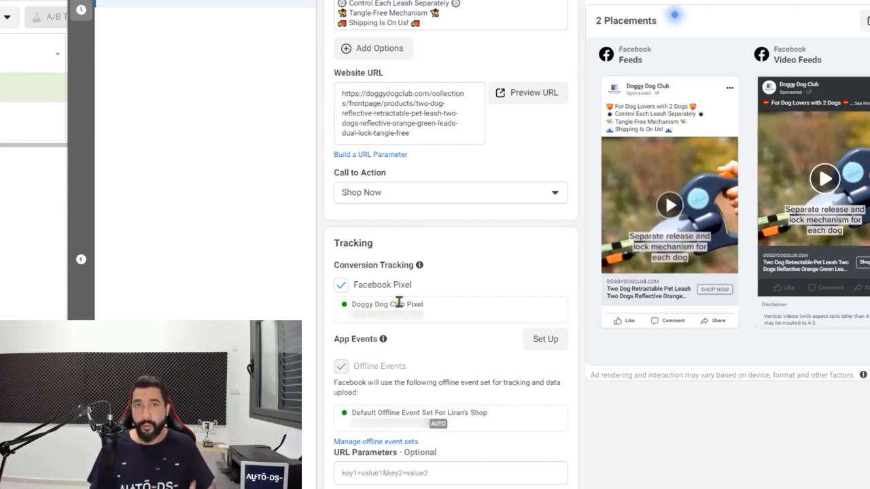
pyautogui.moveTo(358, 305); pyautogui.dragTo(408, 305)
pyautogui.click(398, 317)
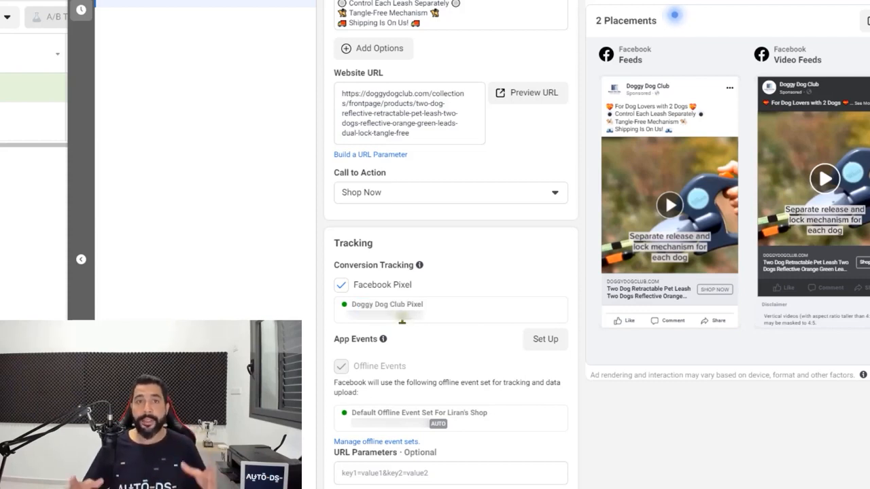
# Publish the Doggy Dog Club campaign with its ad set and ad, and close the editor
pyautogui.scroll(9, 483, 296)
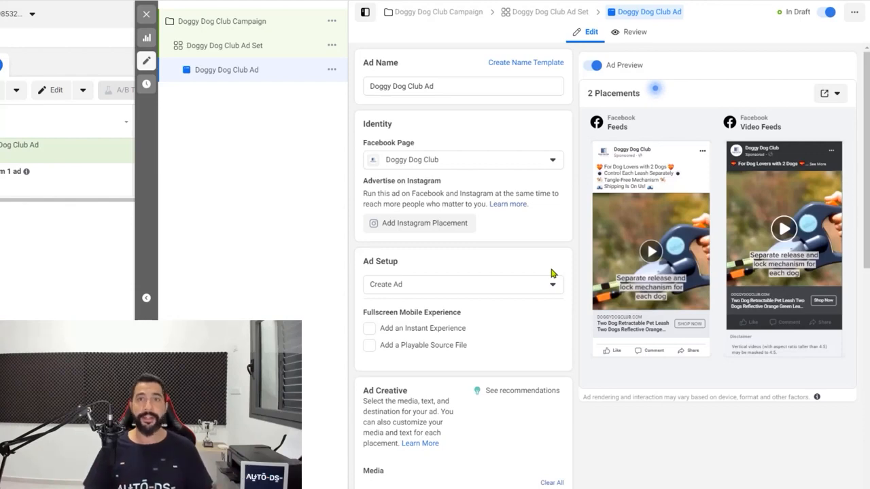
pyautogui.scroll(-8, 552, 279)
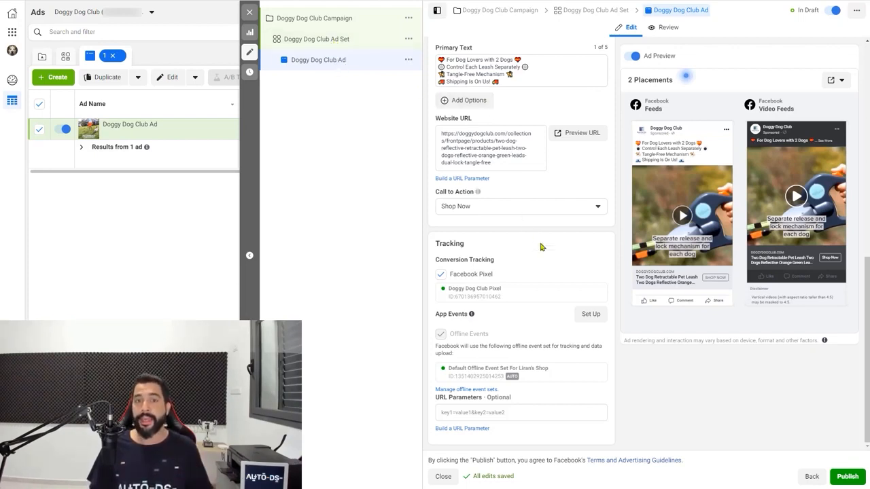
pyautogui.click(850, 479)
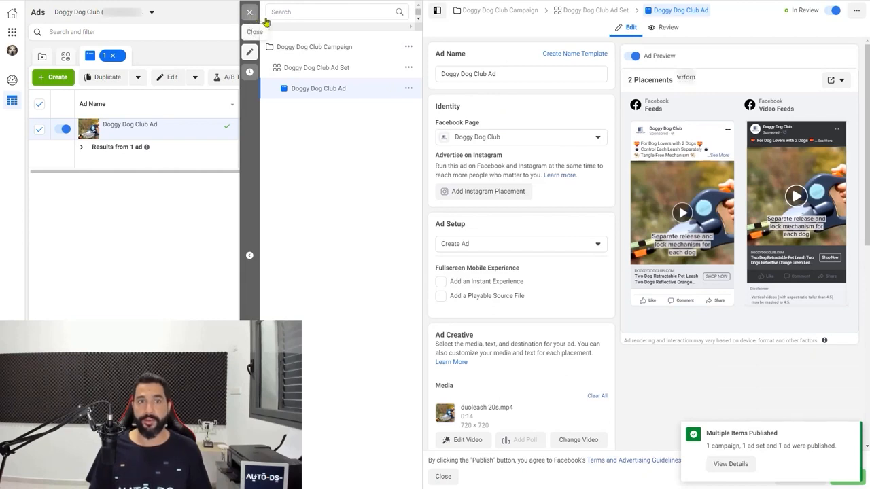
pyautogui.click(249, 13)
# Check the delivery status of the Doggy Dog Club entries at campaign, ad set and ad level
pyautogui.click(113, 60)
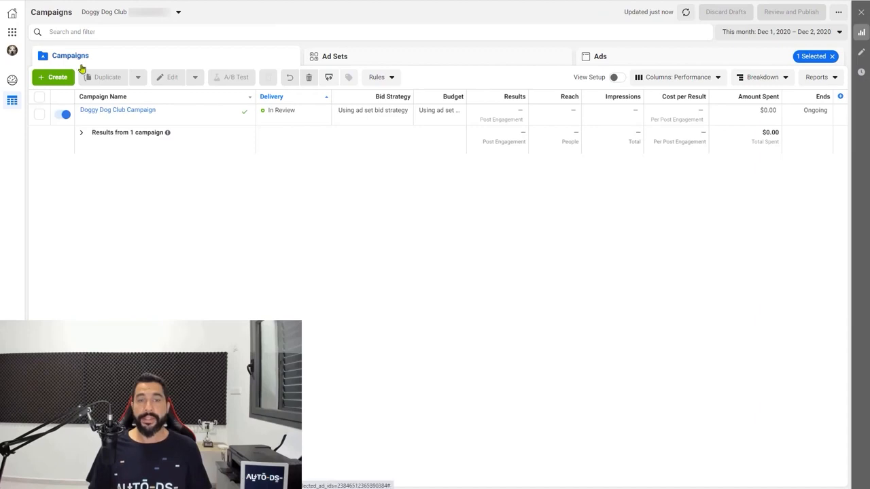
pyautogui.click(341, 62)
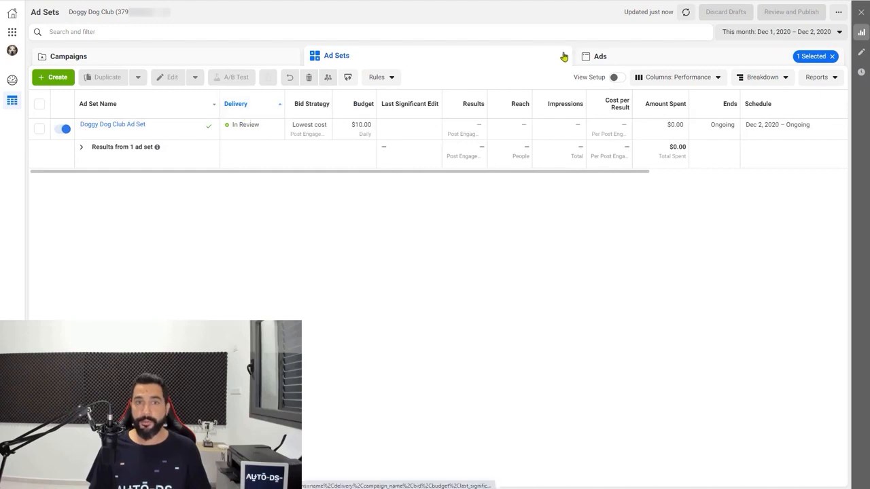
pyautogui.click(616, 60)
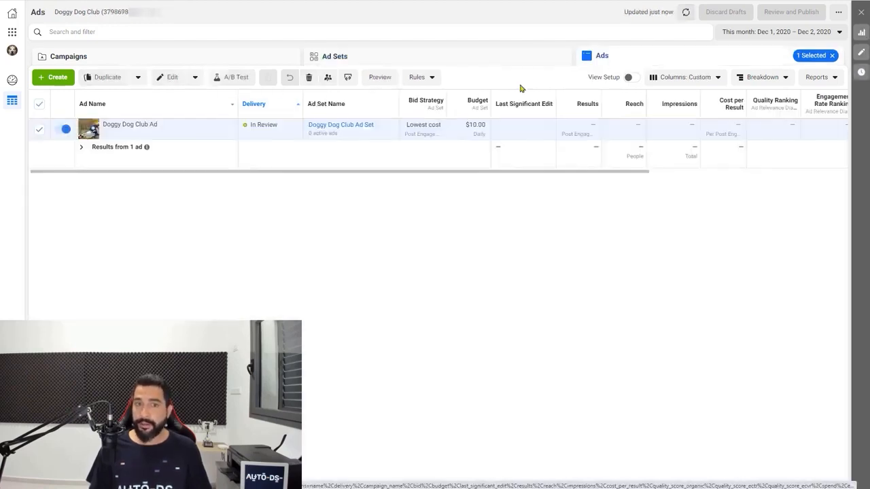
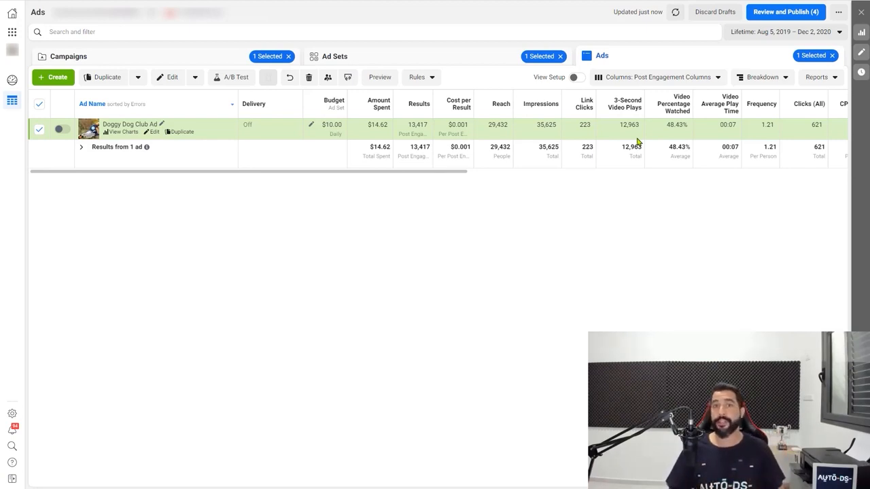
# Open column customization for the ads table and review the available metrics alongside the selected columns
pyautogui.moveTo(458, 171); pyautogui.dragTo(417, 181)
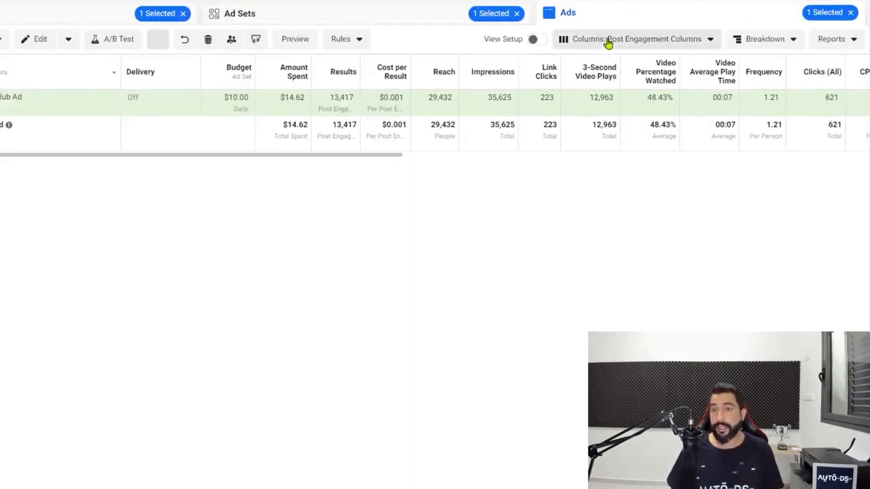
pyautogui.click(607, 39)
pyautogui.scroll(-1, 634, 208)
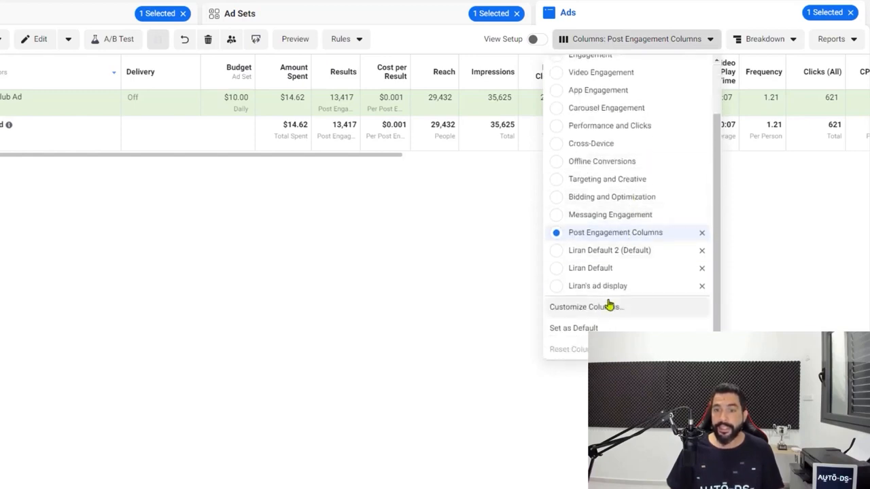
pyautogui.click(574, 314)
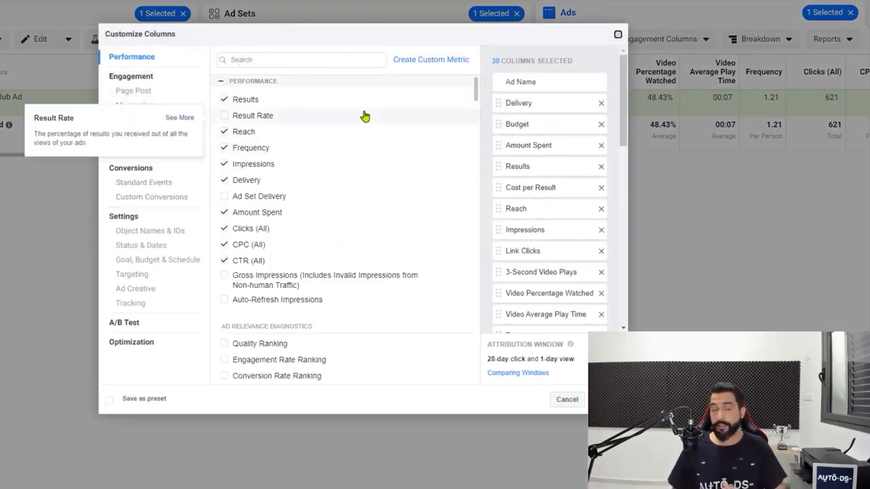
pyautogui.scroll(-3, 319, 160)
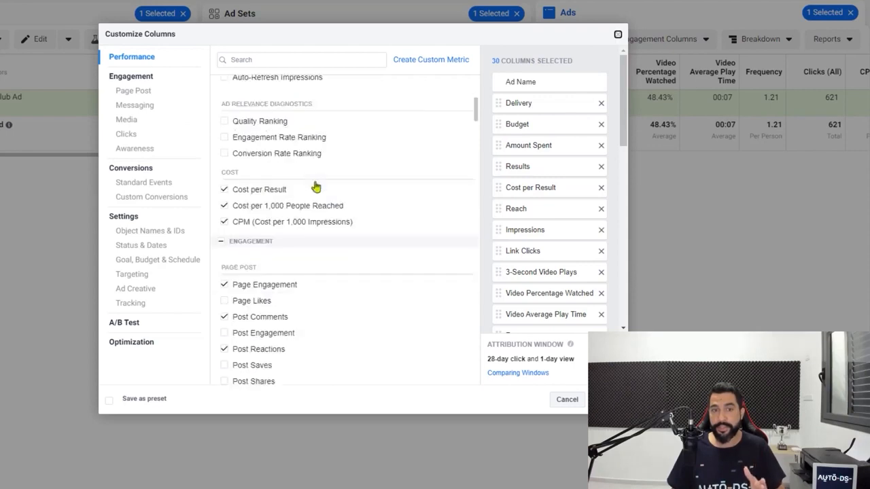
pyautogui.moveTo(306, 234)
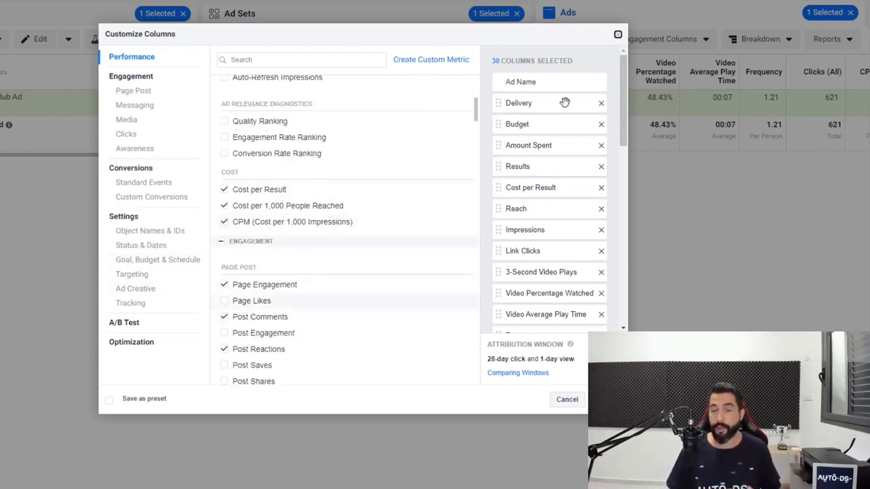
pyautogui.scroll(-3, 553, 129)
pyautogui.scroll(-1, 545, 149)
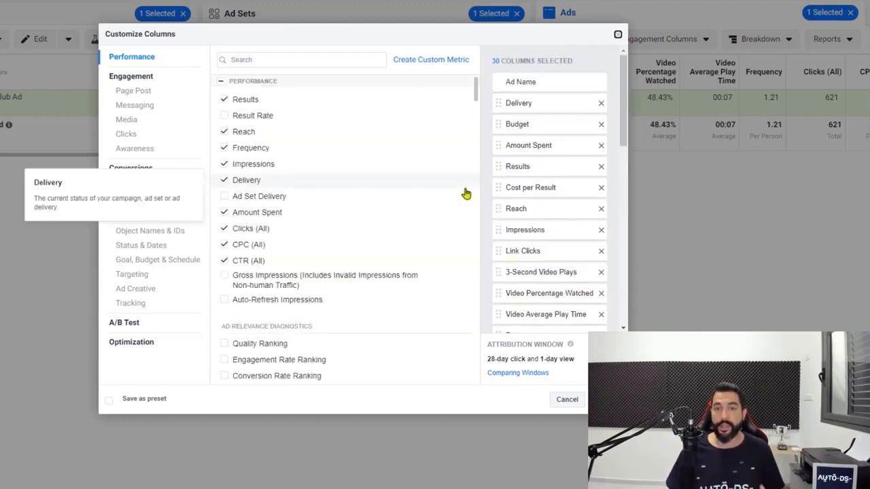
pyautogui.scroll(-2, 464, 192)
pyautogui.scroll(-1, 526, 168)
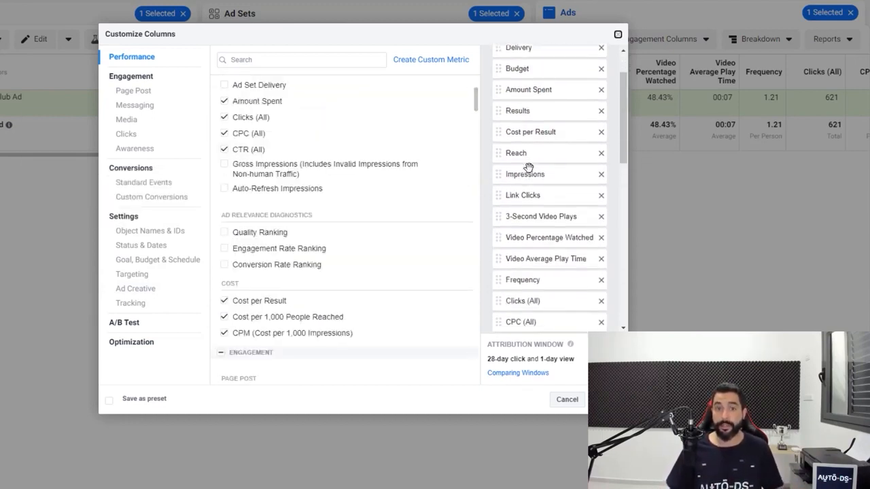
pyautogui.scroll(-3, 403, 205)
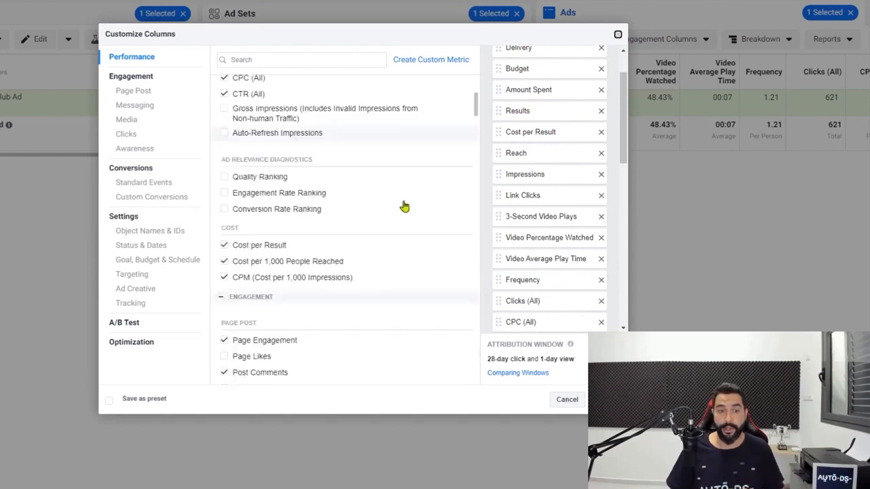
# Check the options for saving the column selection as a preset and setting it as default, leaving Post Engagement Columns in use
pyautogui.click(143, 402)
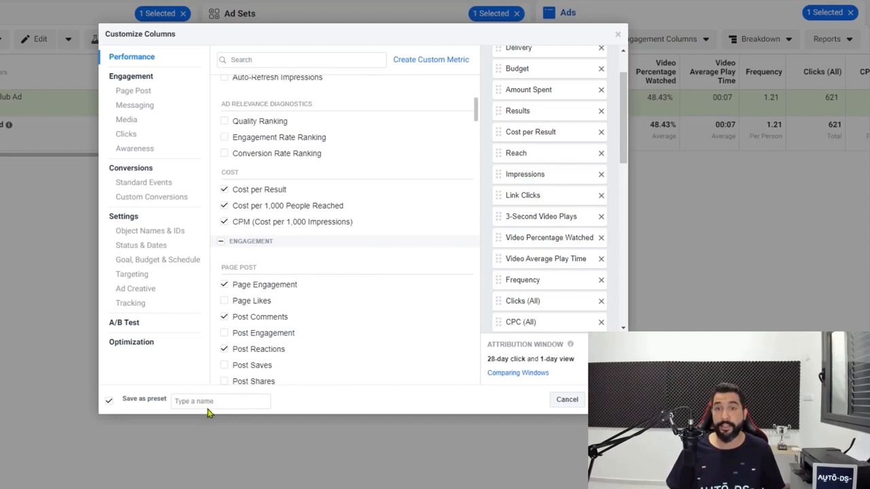
pyautogui.click(617, 34)
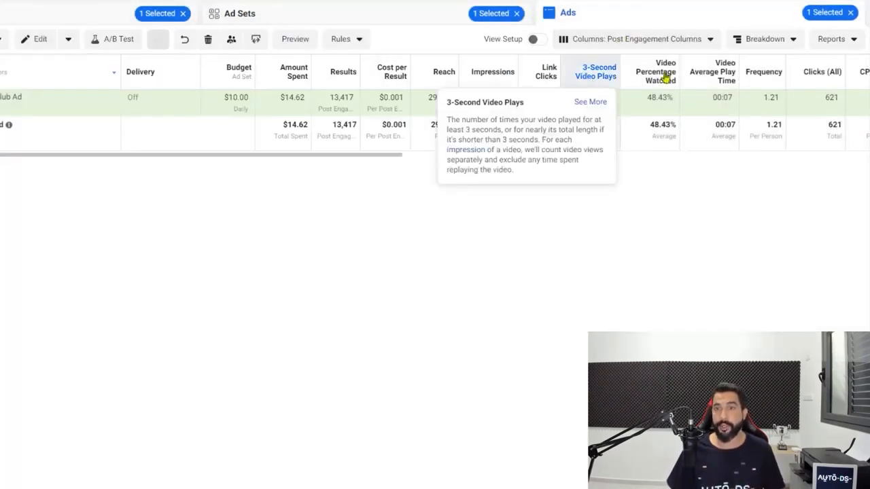
pyautogui.click(697, 40)
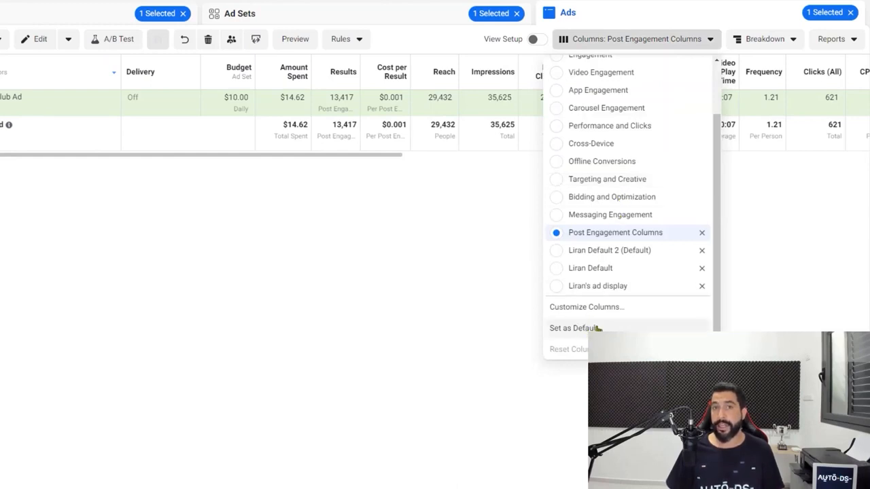
pyautogui.click(447, 284)
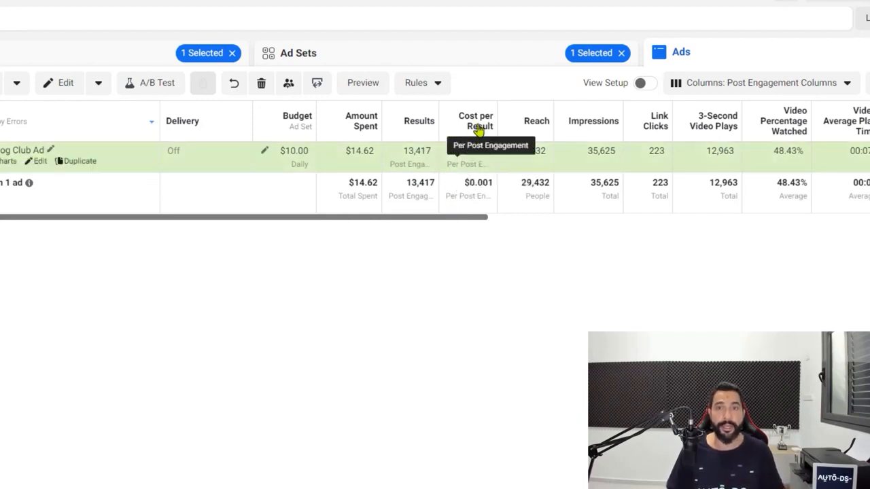
# Examine the Doggy Dog Club ad's cost per result, reach and impressions against its budget and amount spent
pyautogui.moveTo(482, 136)
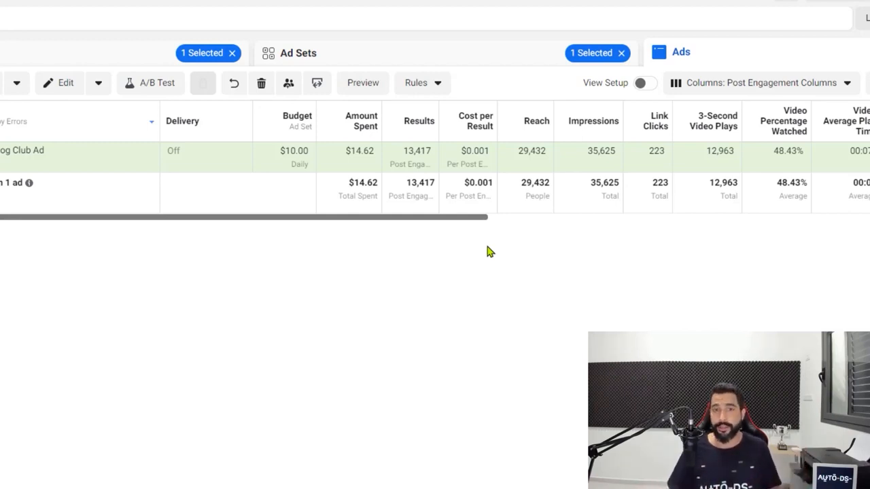
pyautogui.moveTo(465, 217); pyautogui.dragTo(474, 221)
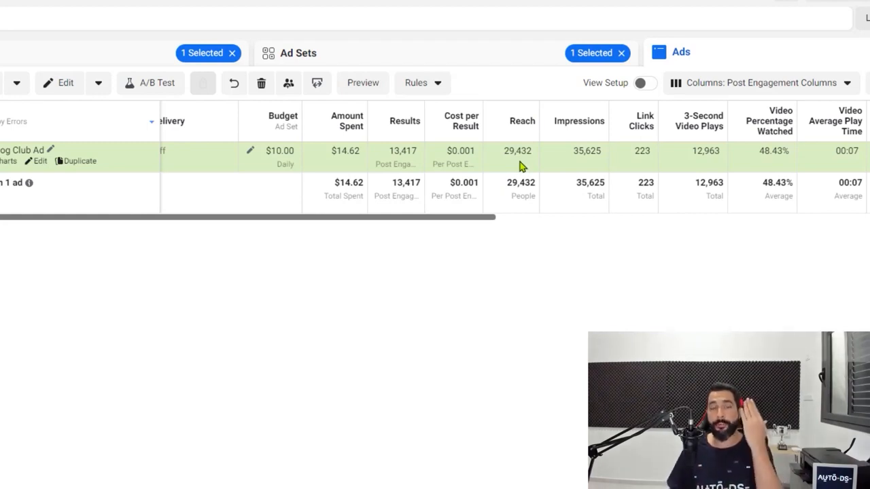
pyautogui.moveTo(509, 150); pyautogui.dragTo(591, 154)
pyautogui.click(513, 151)
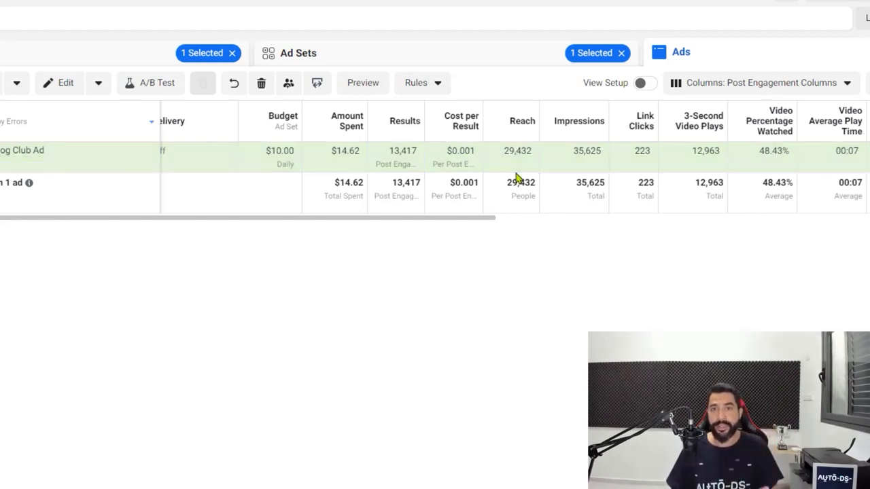
pyautogui.moveTo(492, 219); pyautogui.dragTo(538, 223)
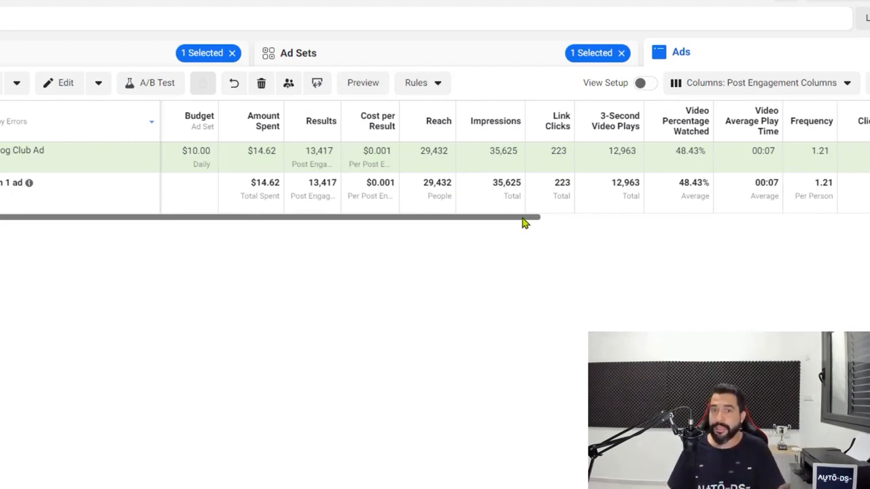
pyautogui.moveTo(523, 218); pyautogui.dragTo(519, 218)
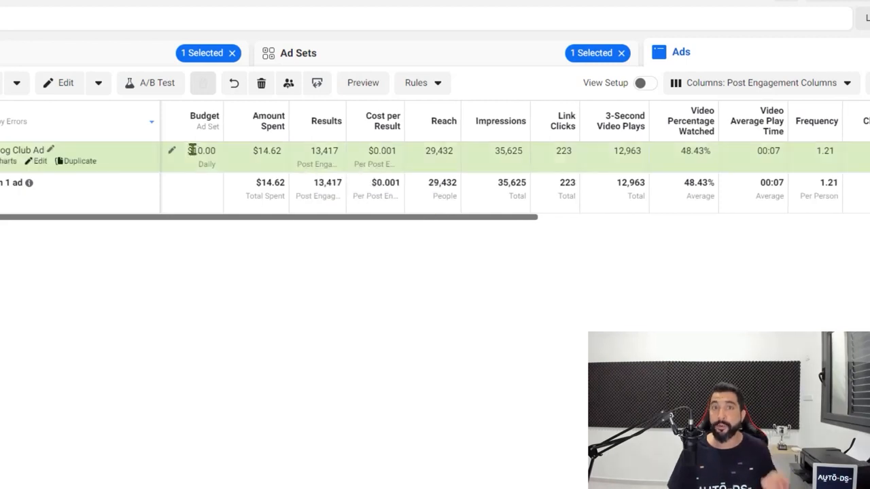
pyautogui.moveTo(425, 223); pyautogui.dragTo(446, 224)
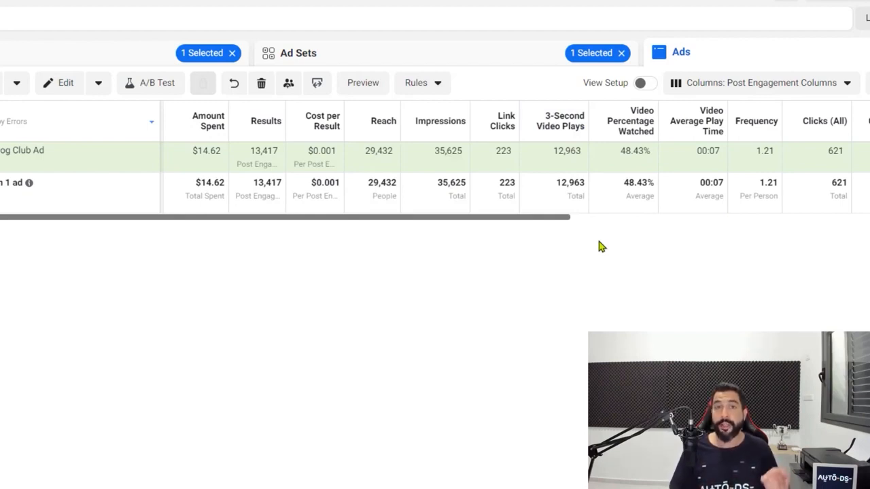
# Review the ad's video metrics: 3-Second Video Plays, Video Percentage Watched and Video Average Play Time
pyautogui.moveTo(565, 218); pyautogui.dragTo(568, 218)
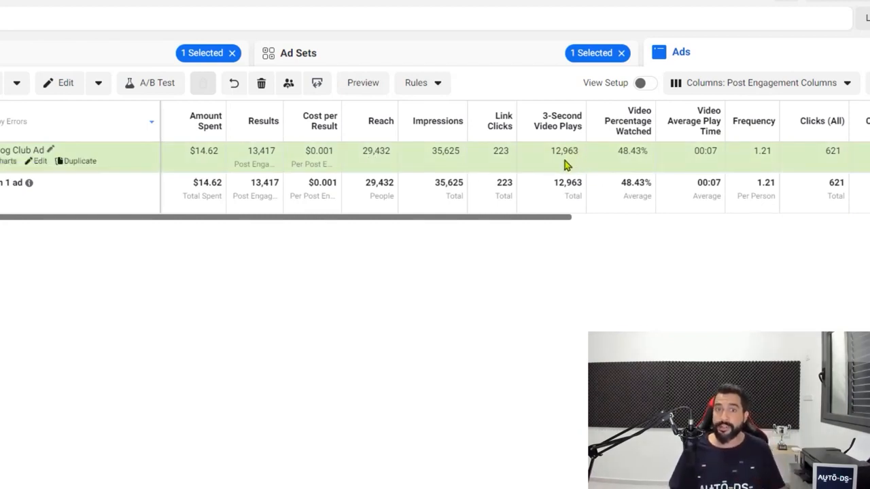
pyautogui.moveTo(546, 220); pyautogui.dragTo(559, 224)
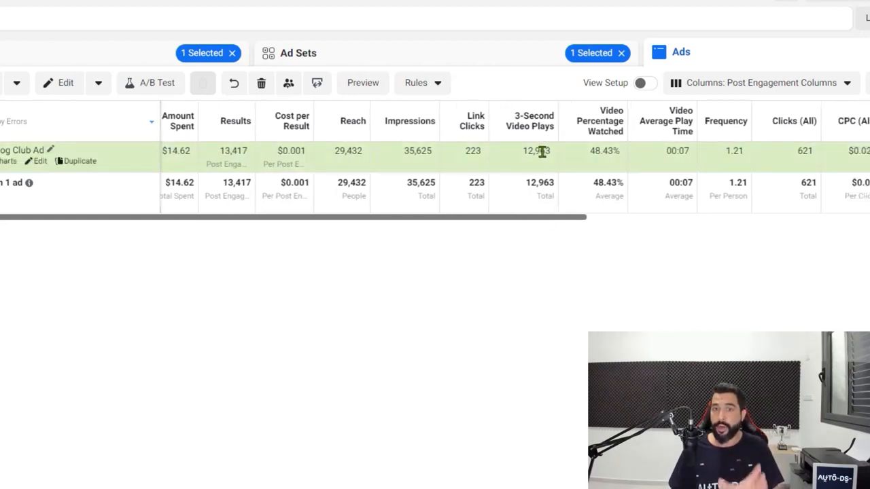
pyautogui.moveTo(536, 223); pyautogui.dragTo(562, 223)
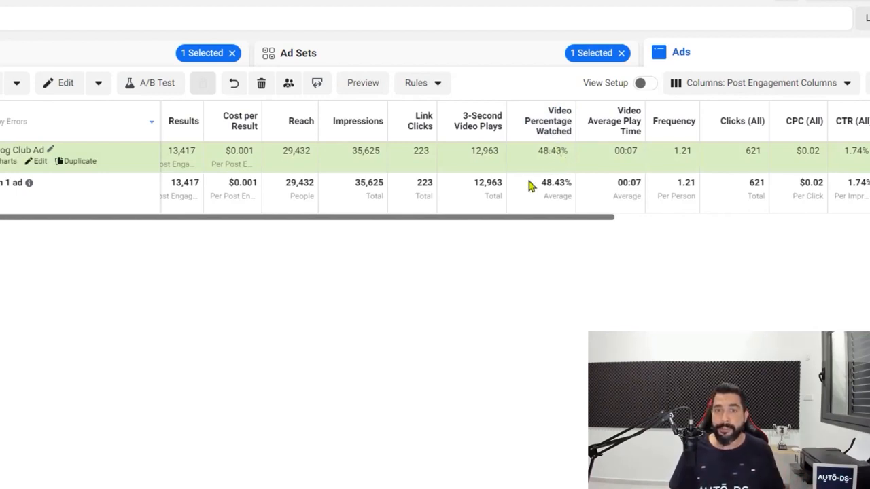
pyautogui.moveTo(522, 217); pyautogui.dragTo(538, 219)
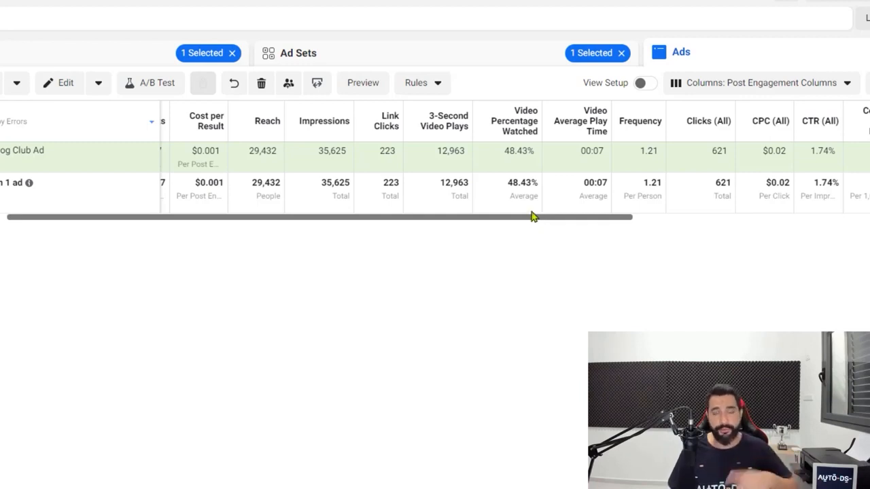
pyautogui.hscroll(1, 527, 218)
pyautogui.hscroll(1, 525, 221)
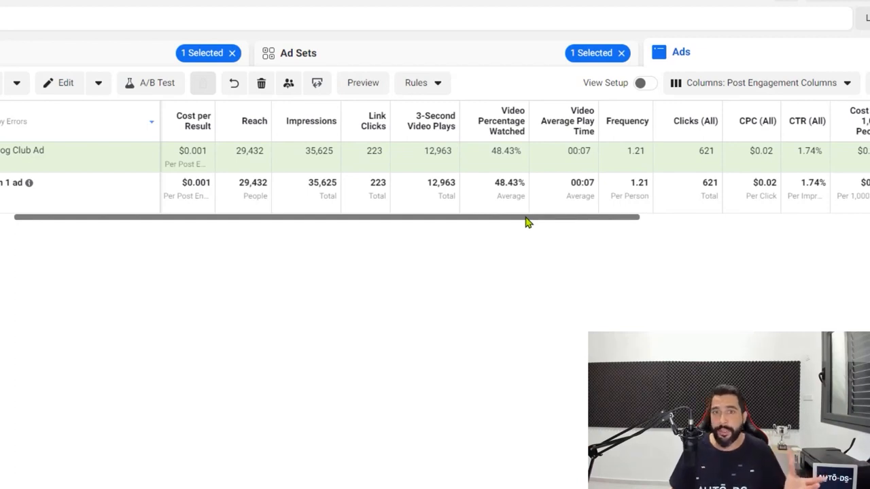
pyautogui.hscroll(-1, 520, 221)
pyautogui.moveTo(574, 219); pyautogui.dragTo(600, 223)
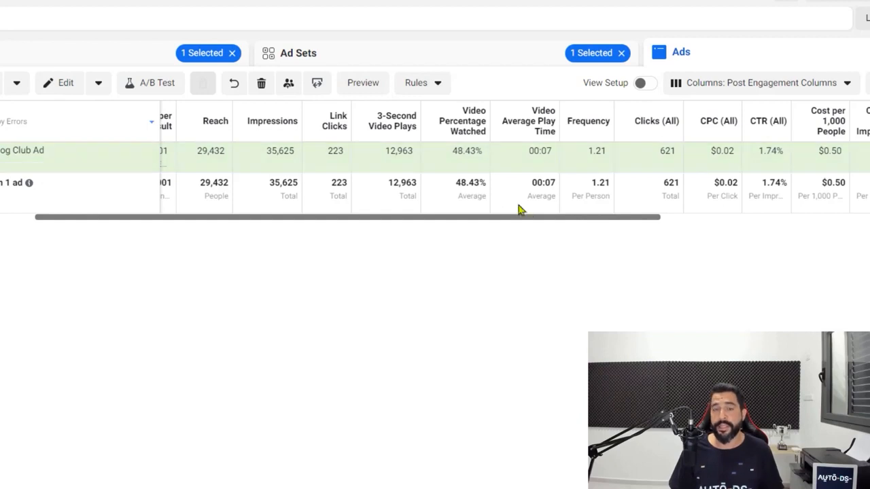
pyautogui.hscroll(3, 532, 221)
pyautogui.hscroll(-1, 594, 223)
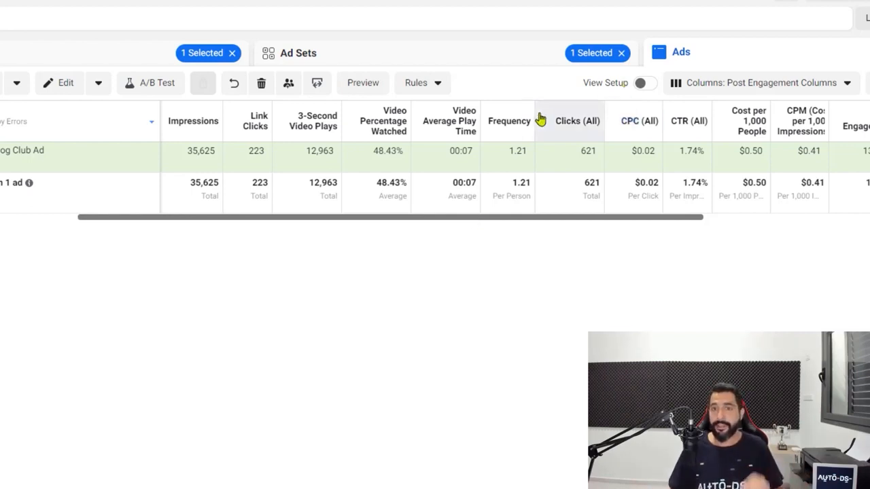
# Check the ad's Frequency, Clicks (All) and CPC (All) figures
pyautogui.hscroll(1, 512, 226)
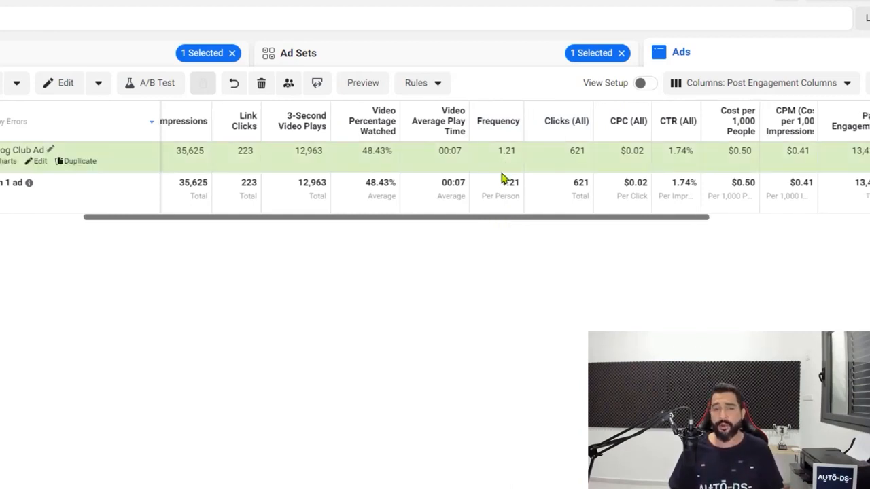
pyautogui.moveTo(485, 218); pyautogui.dragTo(502, 221)
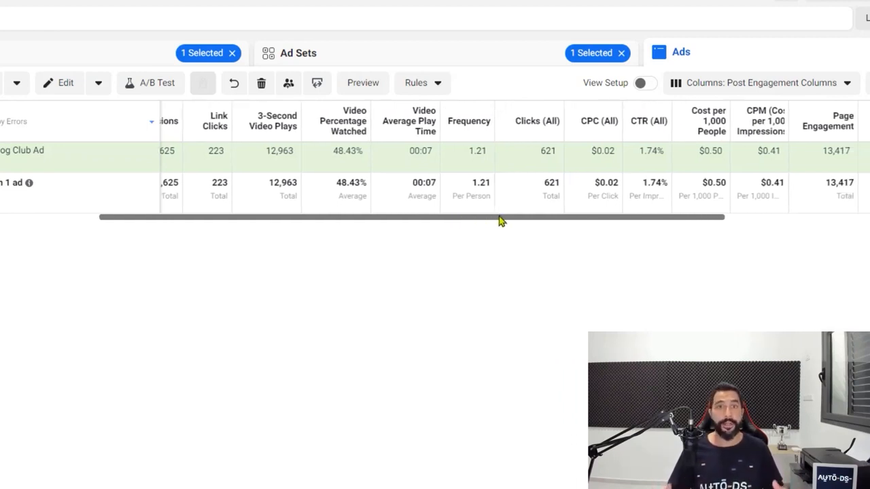
pyautogui.moveTo(499, 221); pyautogui.dragTo(521, 225)
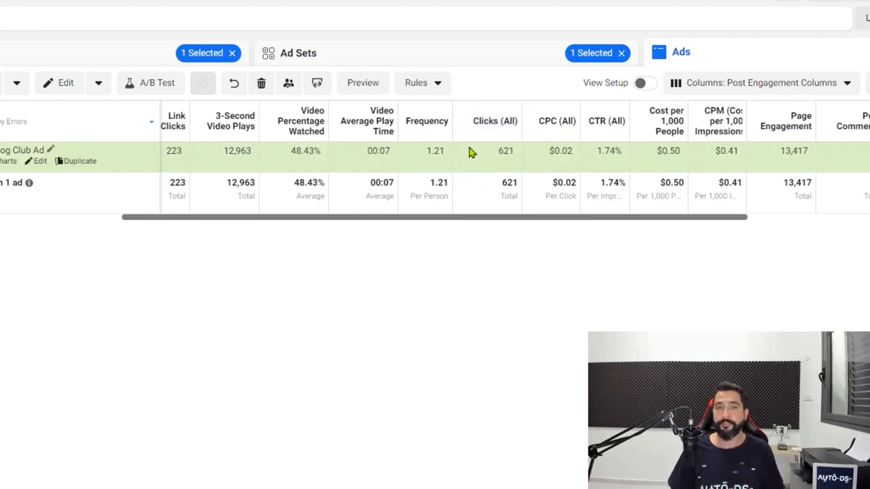
pyautogui.moveTo(478, 123)
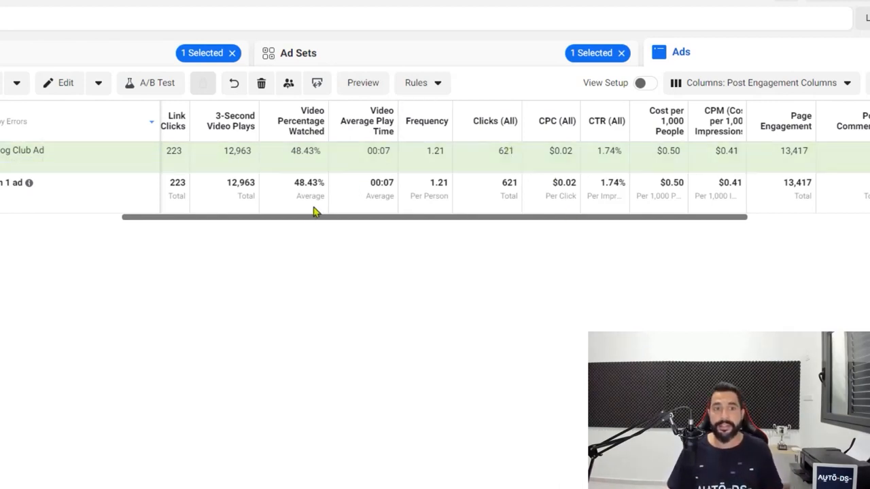
pyautogui.moveTo(297, 219); pyautogui.dragTo(293, 218)
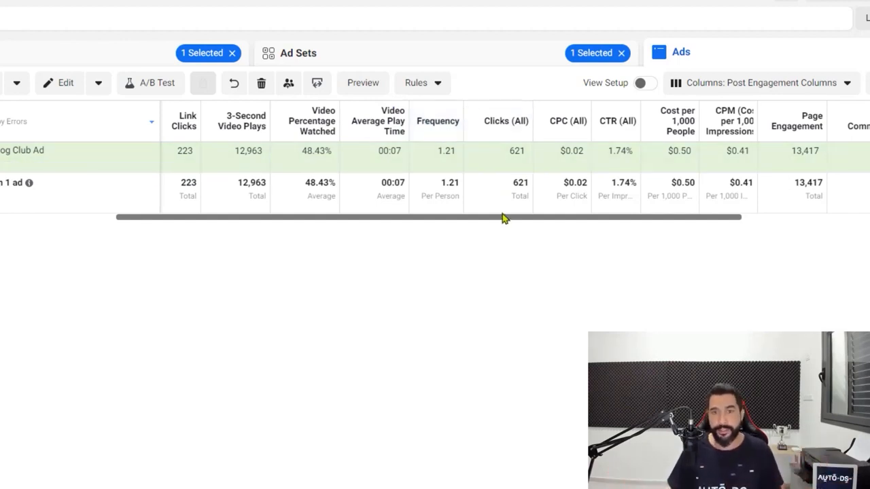
pyautogui.hscroll(-1, 503, 224)
pyautogui.hscroll(2, 515, 222)
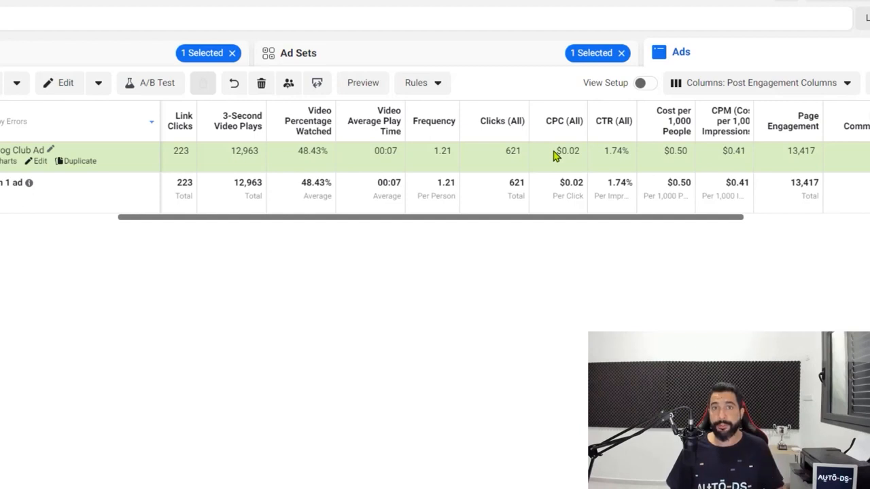
# Review the ad's cost per 1,000 people, CPM, Page Engagement, Post Comments and Post Reactions
pyautogui.hscroll(3, 547, 174)
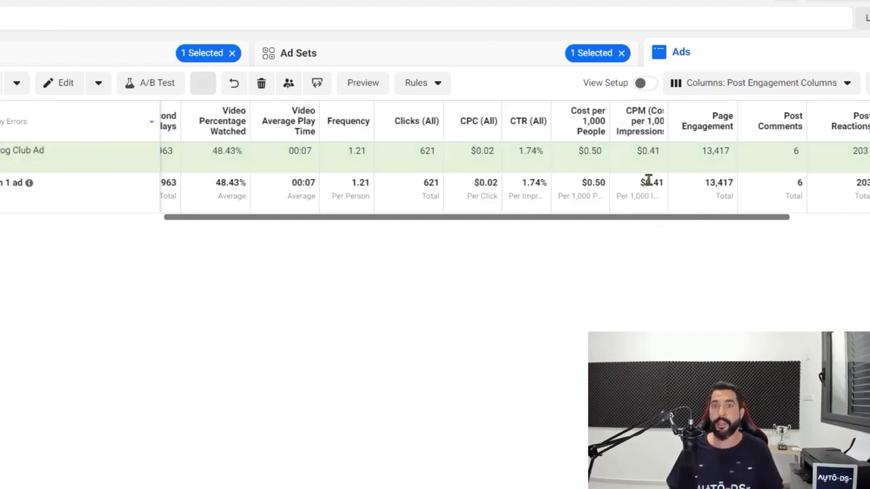
pyautogui.moveTo(714, 219); pyautogui.dragTo(735, 228)
pyautogui.hscroll(2, 703, 224)
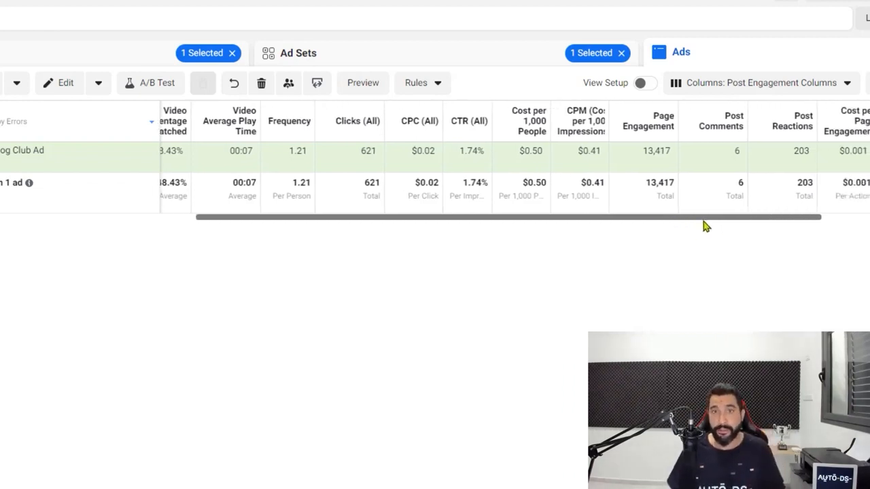
pyautogui.moveTo(708, 222); pyautogui.dragTo(716, 221)
pyautogui.moveTo(744, 215); pyautogui.dragTo(755, 214)
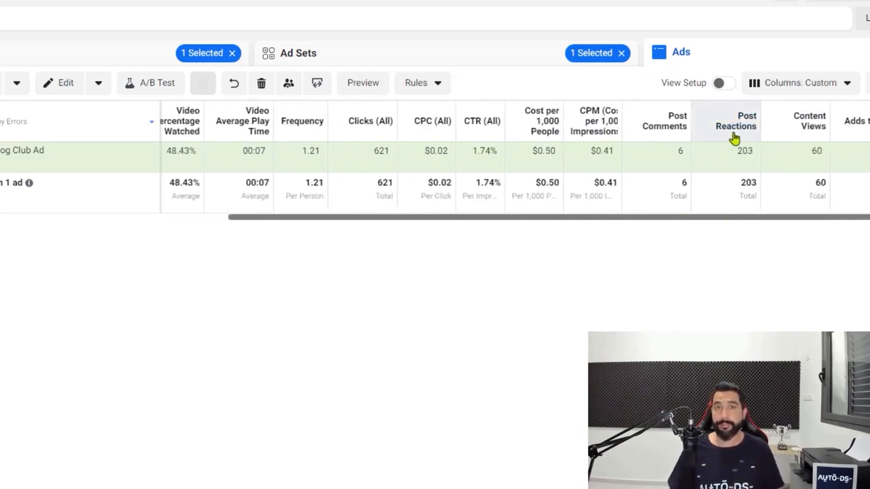
# Compare the ad's Post Comments with its Post Reactions and read the Post Reactions definition
pyautogui.moveTo(724, 218)
pyautogui.mouseDown()
pyautogui.moveTo(755, 223)
pyautogui.moveTo(697, 227)
pyautogui.moveTo(751, 210)
pyautogui.moveTo(723, 219)
pyautogui.mouseUp()
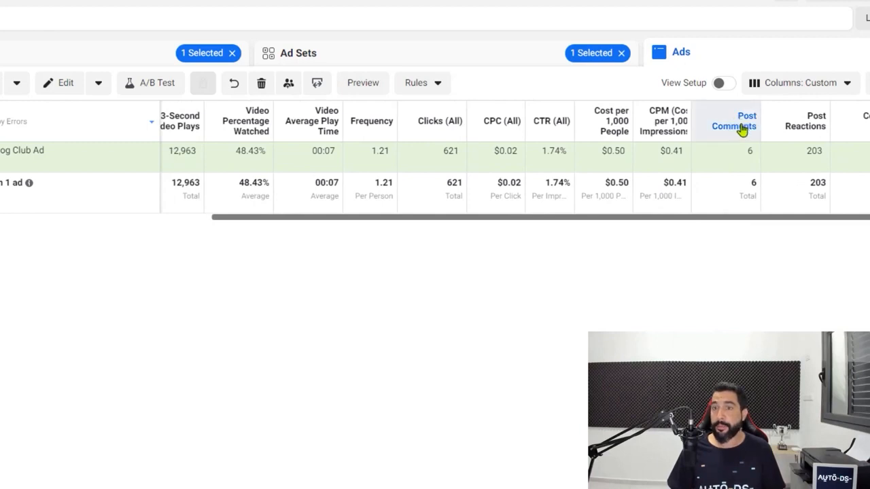
pyautogui.moveTo(813, 136)
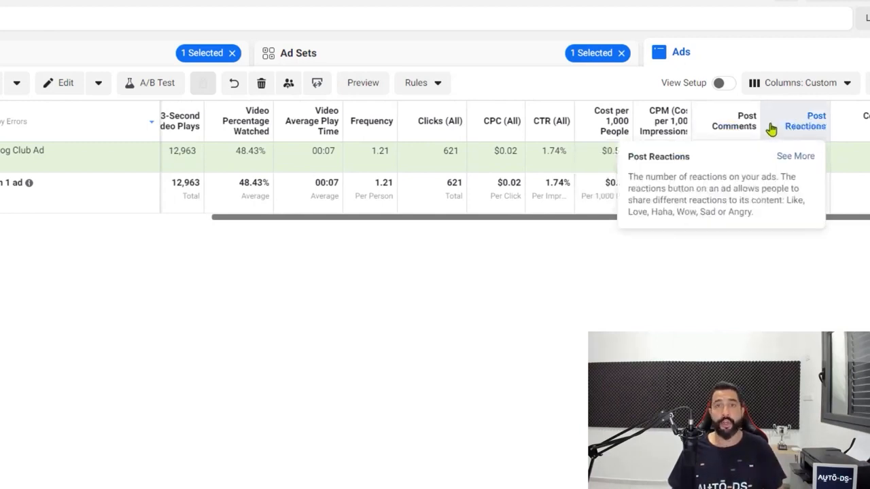
pyautogui.moveTo(584, 219); pyautogui.dragTo(655, 237)
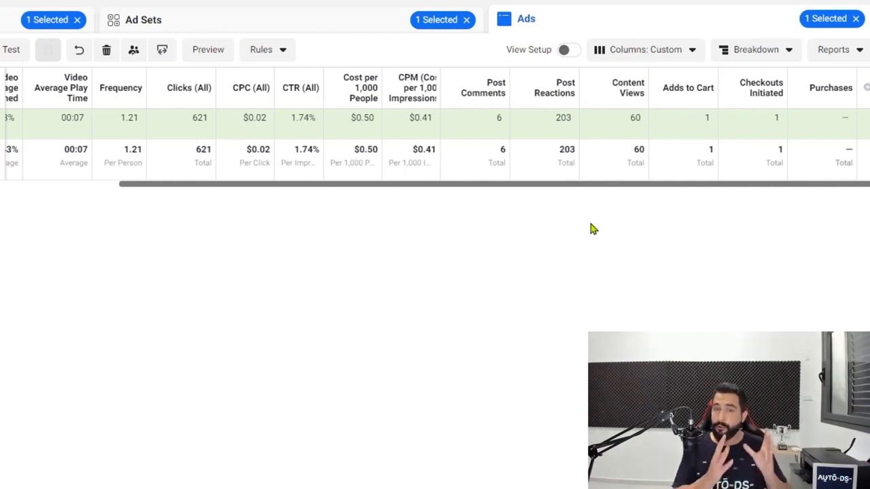
# Compare the ad's Reach, Impressions and Link Clicks with its Content Views
pyautogui.moveTo(546, 189); pyautogui.dragTo(354, 189)
pyautogui.moveTo(65, 184)
pyautogui.mouseDown()
pyautogui.moveTo(16, 183)
pyautogui.moveTo(143, 198)
pyautogui.moveTo(0, 184)
pyautogui.moveTo(48, 188)
pyautogui.mouseUp()
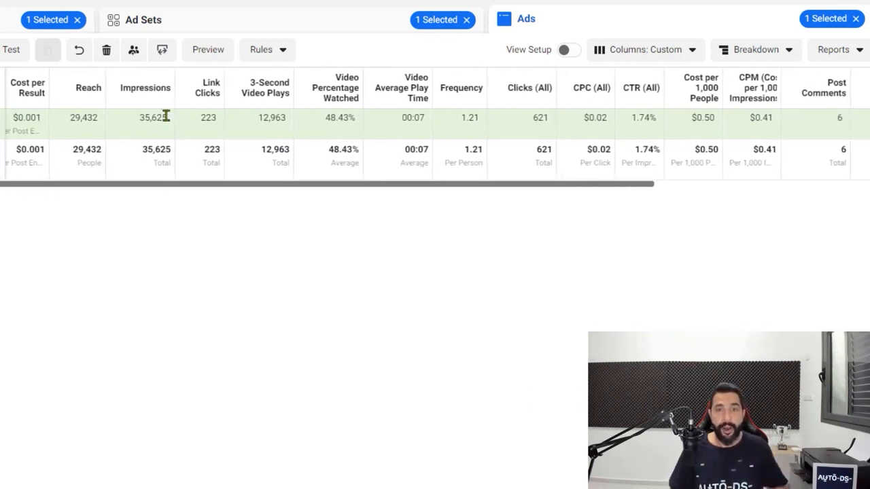
pyautogui.moveTo(220, 190); pyautogui.dragTo(583, 184)
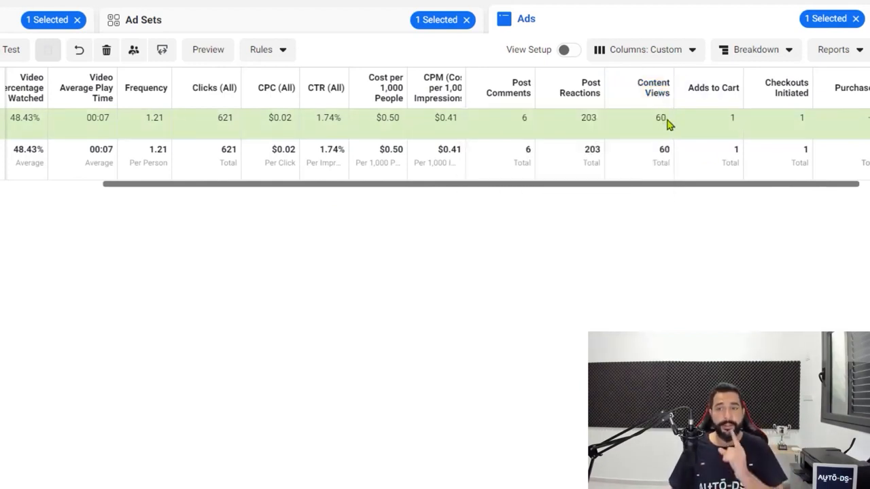
# Review the ad's conversion metrics from Content Views through Adds to Cart, Checkouts Initiated and Purchases
pyautogui.moveTo(670, 185); pyautogui.dragTo(687, 190)
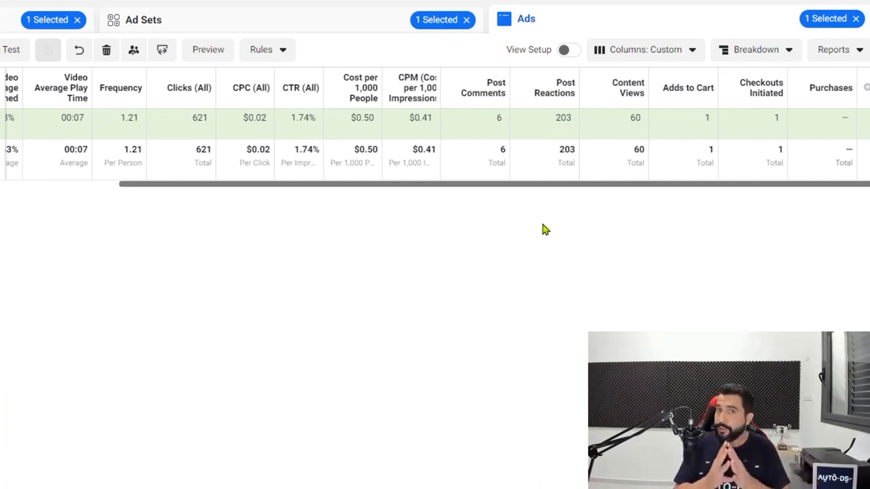
pyautogui.moveTo(631, 91)
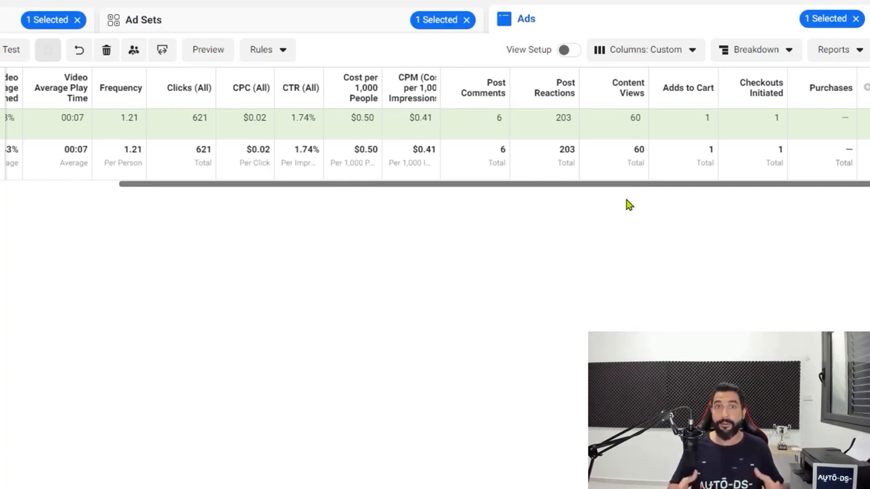
pyautogui.moveTo(670, 185); pyautogui.dragTo(398, 191)
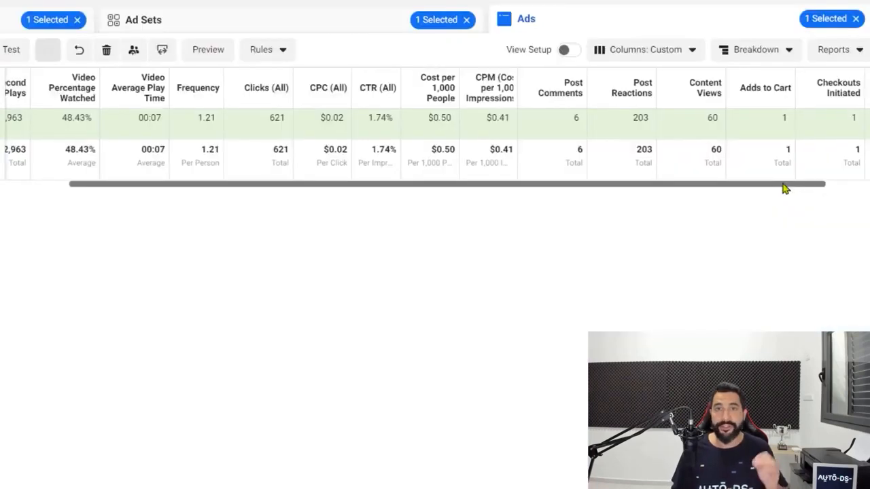
pyautogui.hscroll(5, 786, 188)
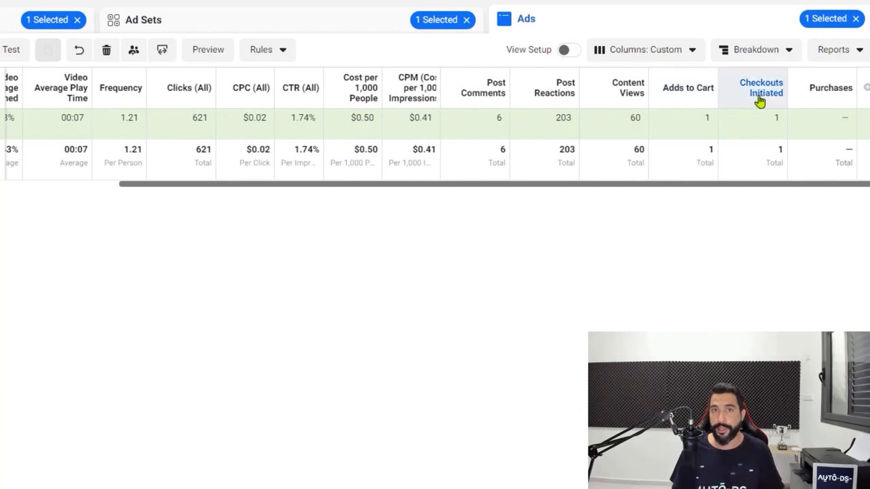
pyautogui.moveTo(683, 92)
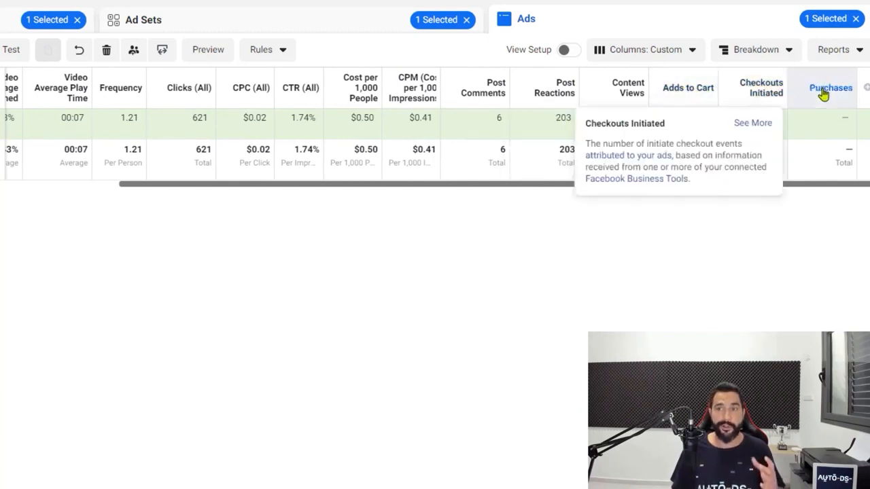
pyautogui.moveTo(831, 93)
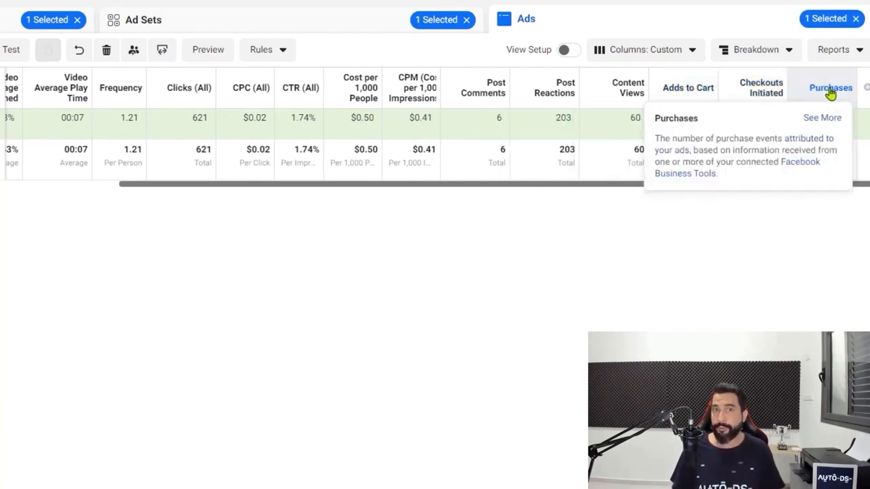